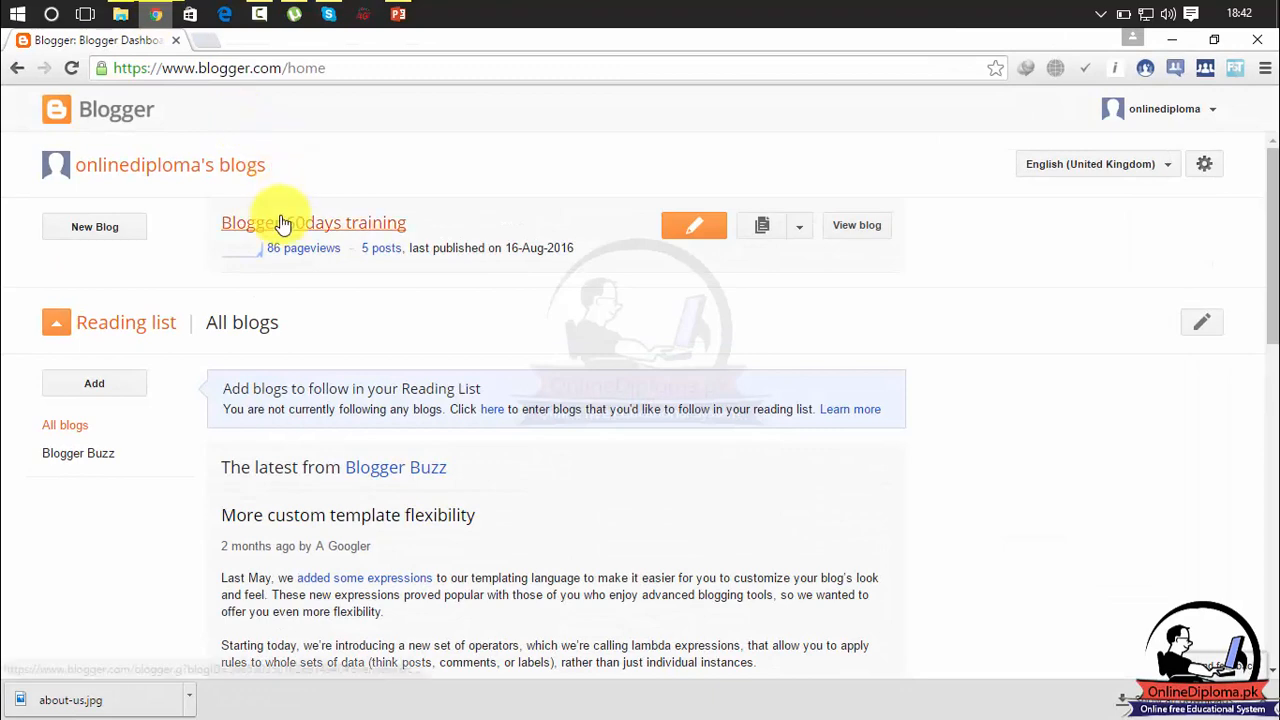
# Open the layout of the Blogger 60days training blog and view its published page.
pyautogui.click(280, 220)
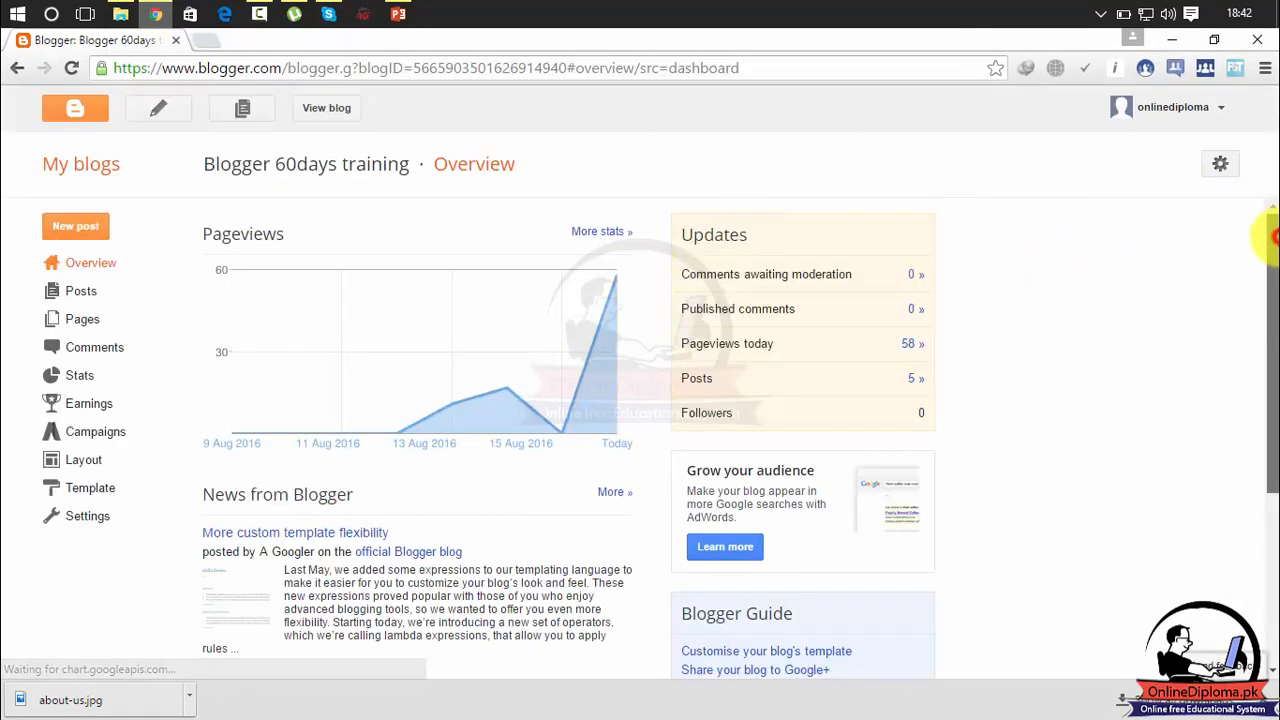
pyautogui.click(94, 458)
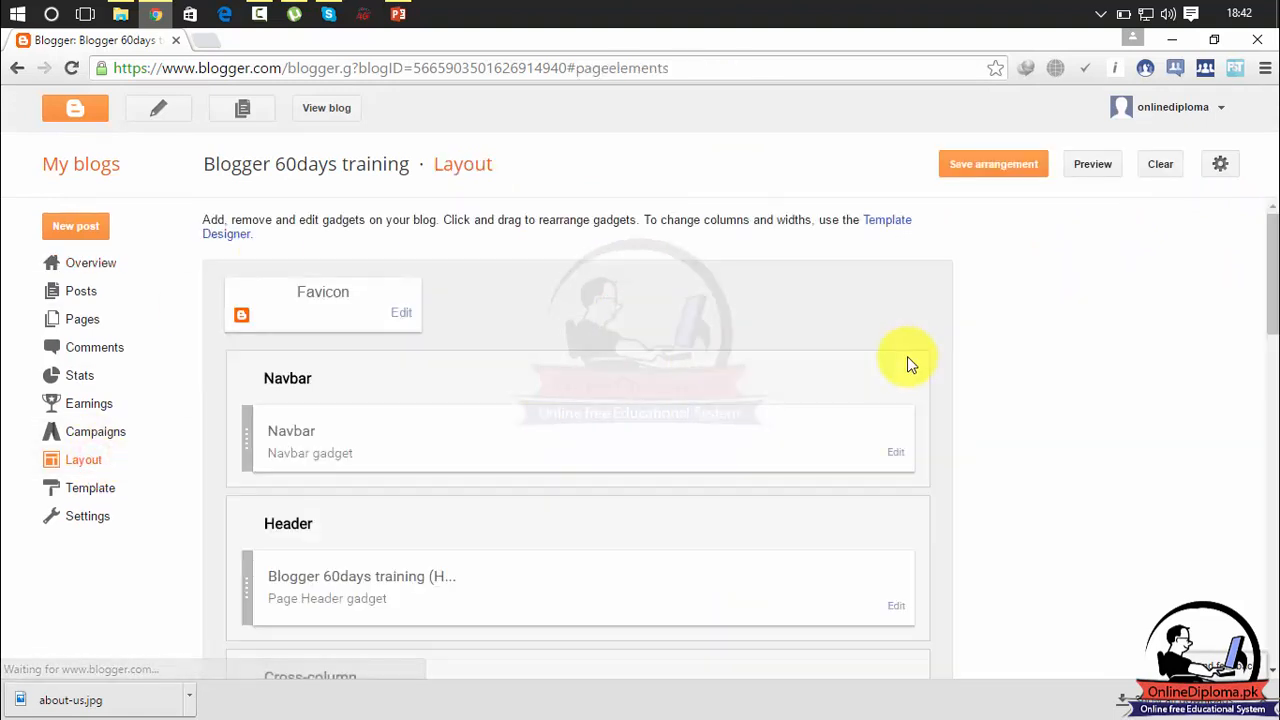
pyautogui.click(331, 118)
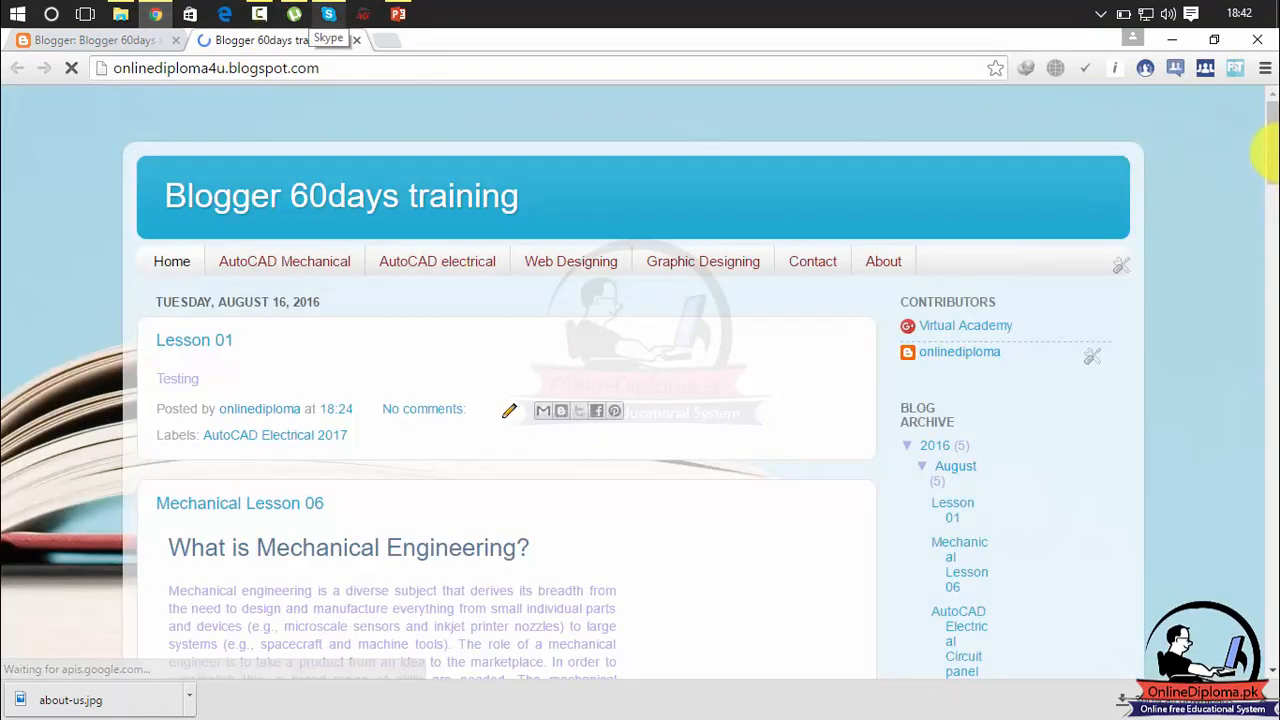
pyautogui.scroll(-3, 1262, 200)
pyautogui.moveTo(1265, 200); pyautogui.dragTo(1275, 160)
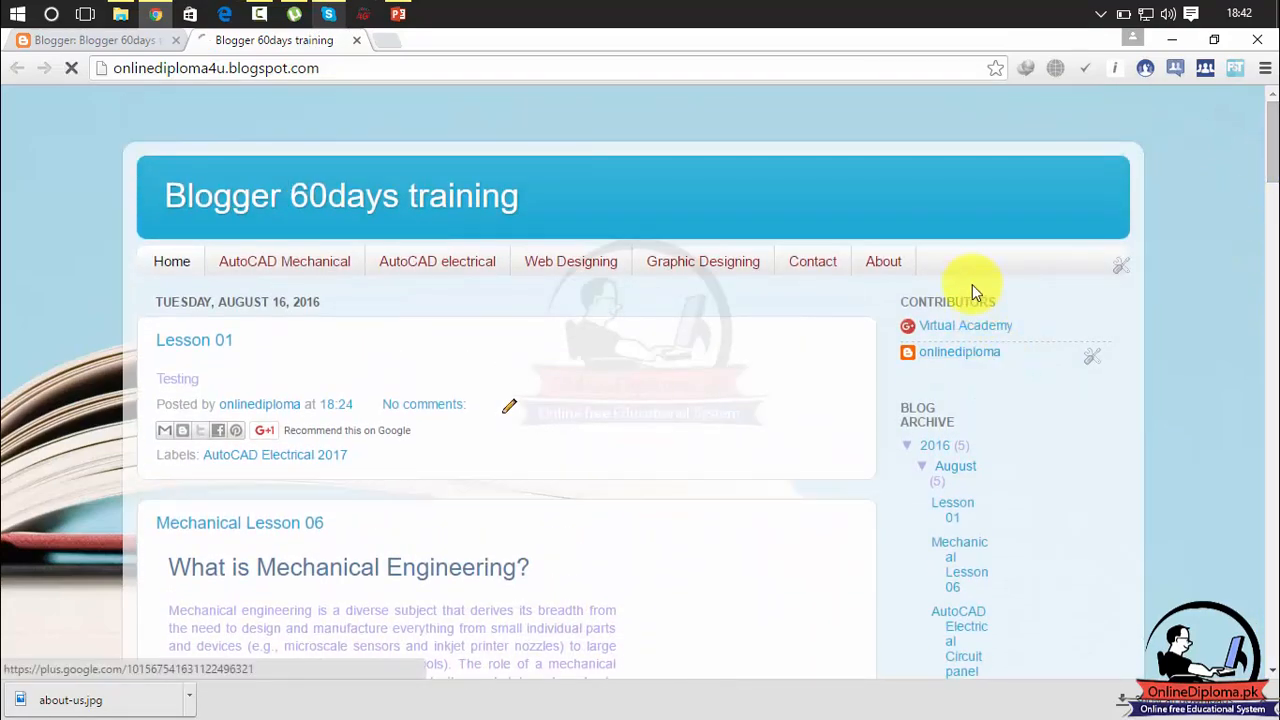
# Return to the layout, look at the settings of the Contributors gadget in sidebar-right-1, and close them without changes.
pyautogui.click(55, 39)
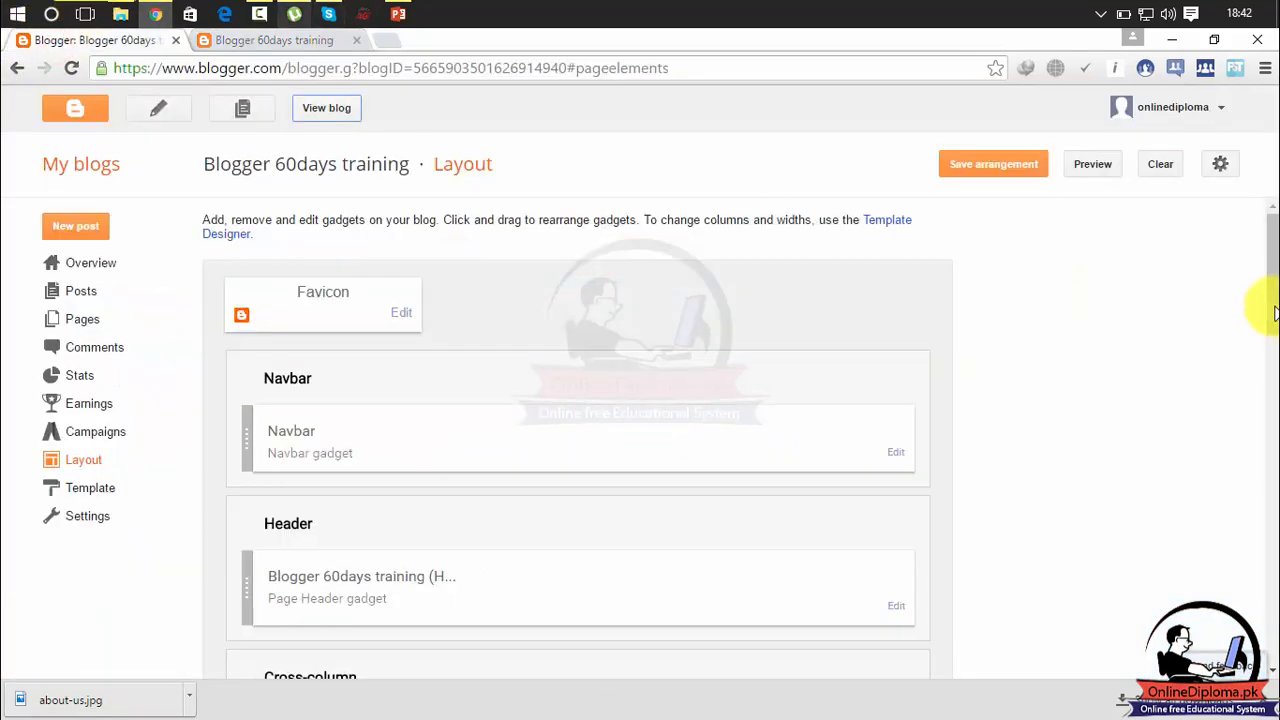
pyautogui.moveTo(1271, 229); pyautogui.dragTo(1275, 445)
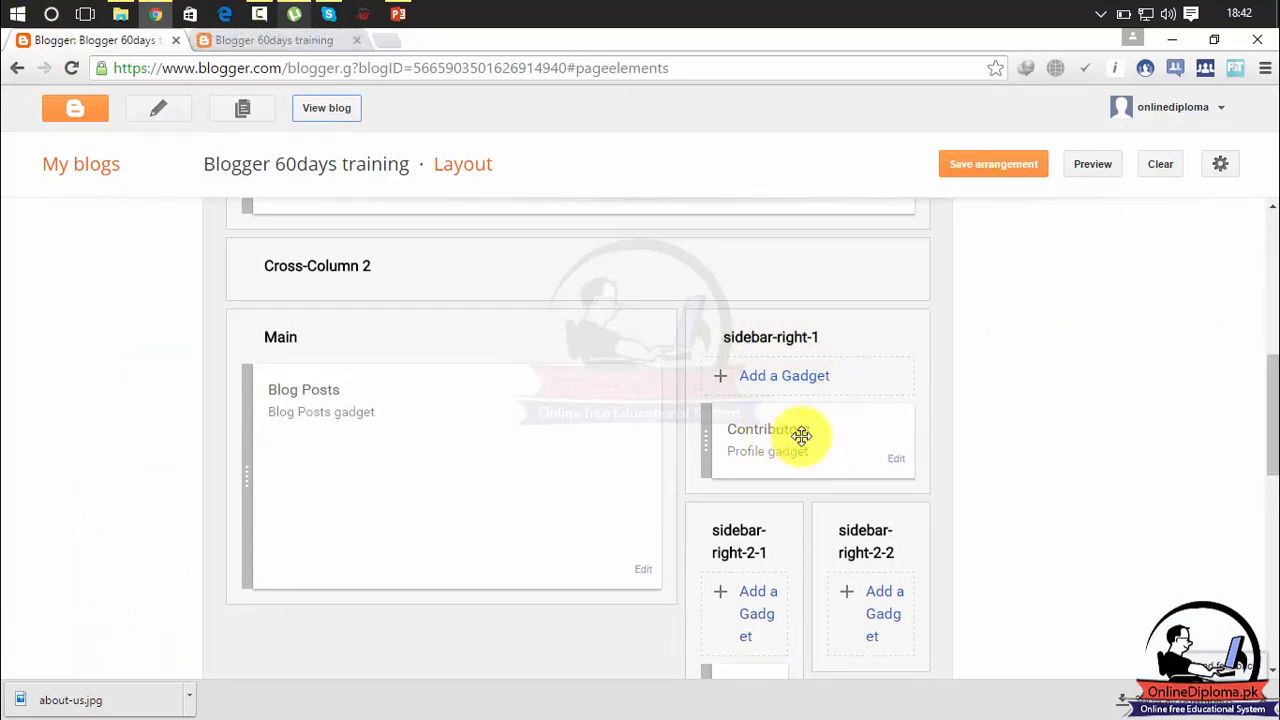
pyautogui.click(898, 464)
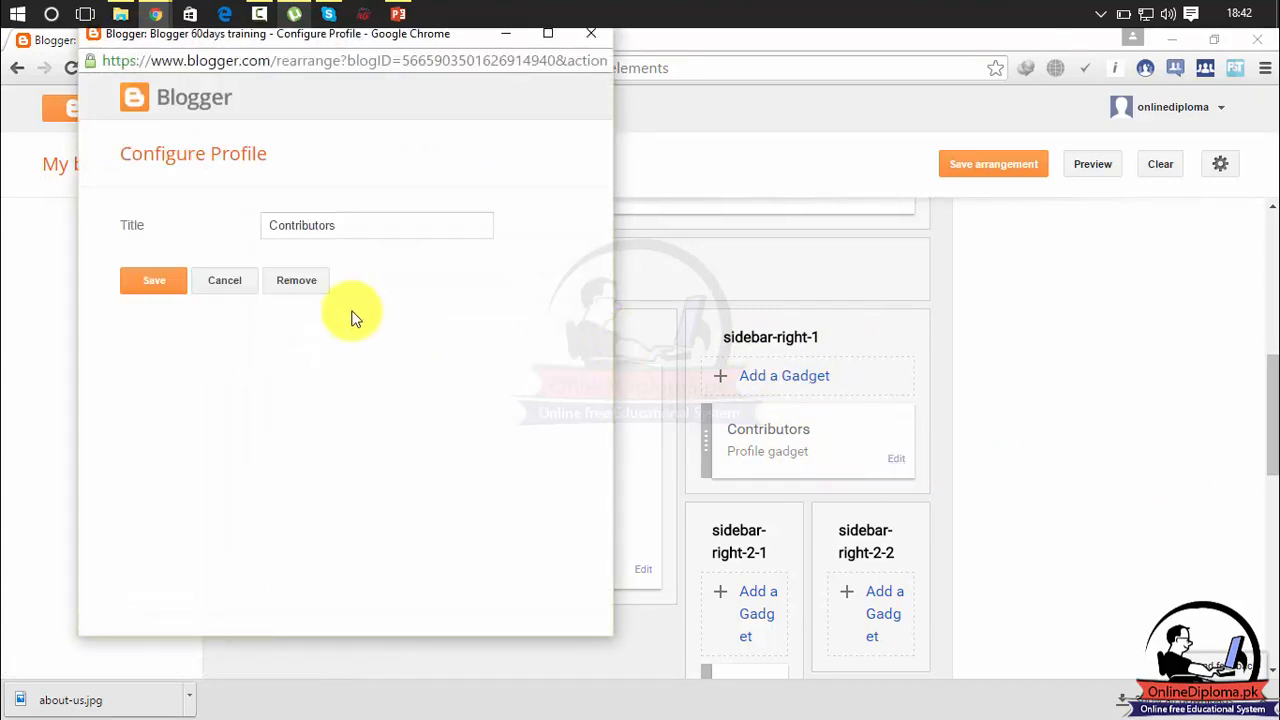
pyautogui.click(593, 42)
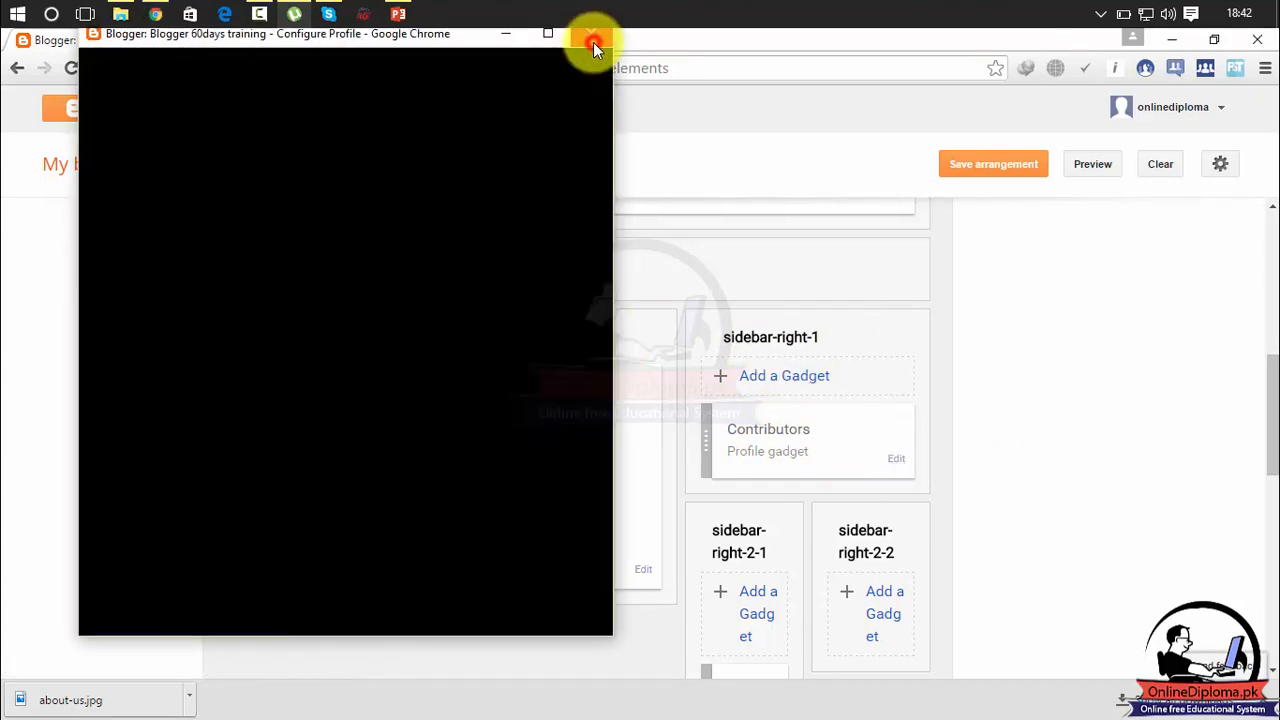
# Compare the sidebar sections in the layout with the sidebar on the published blog.
pyautogui.moveTo(1271, 395); pyautogui.dragTo(1271, 443)
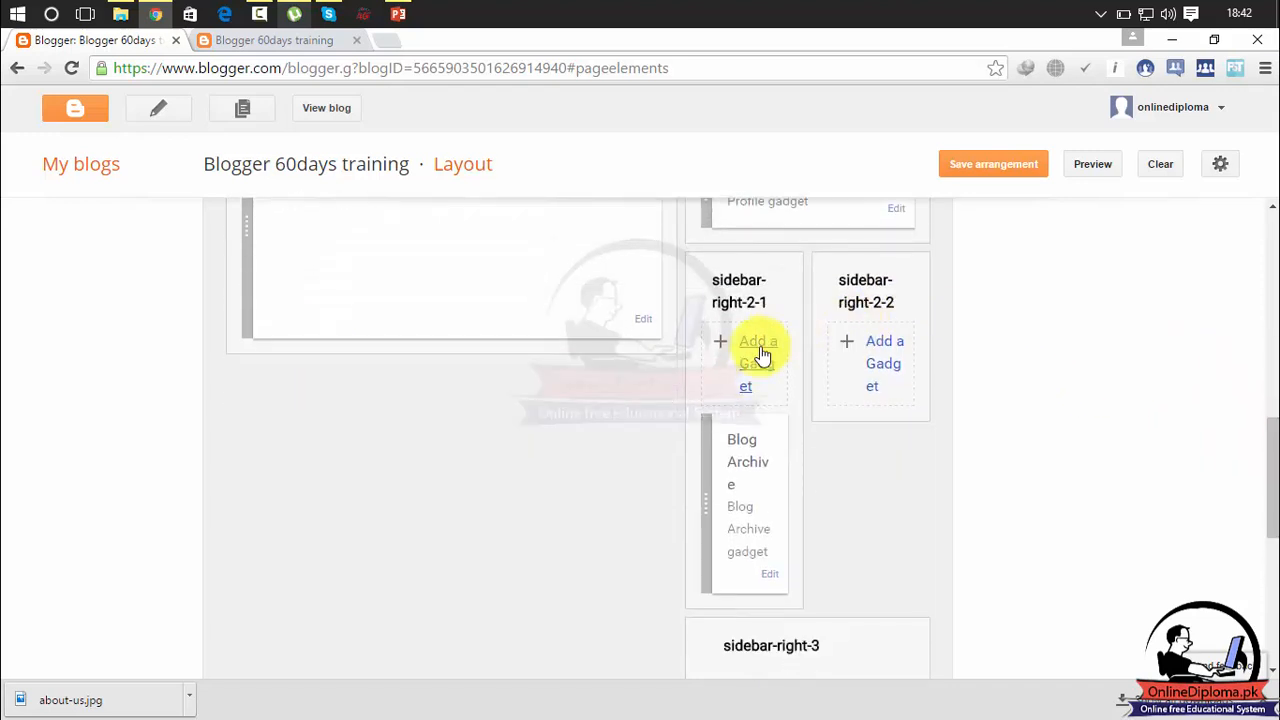
pyautogui.click(294, 48)
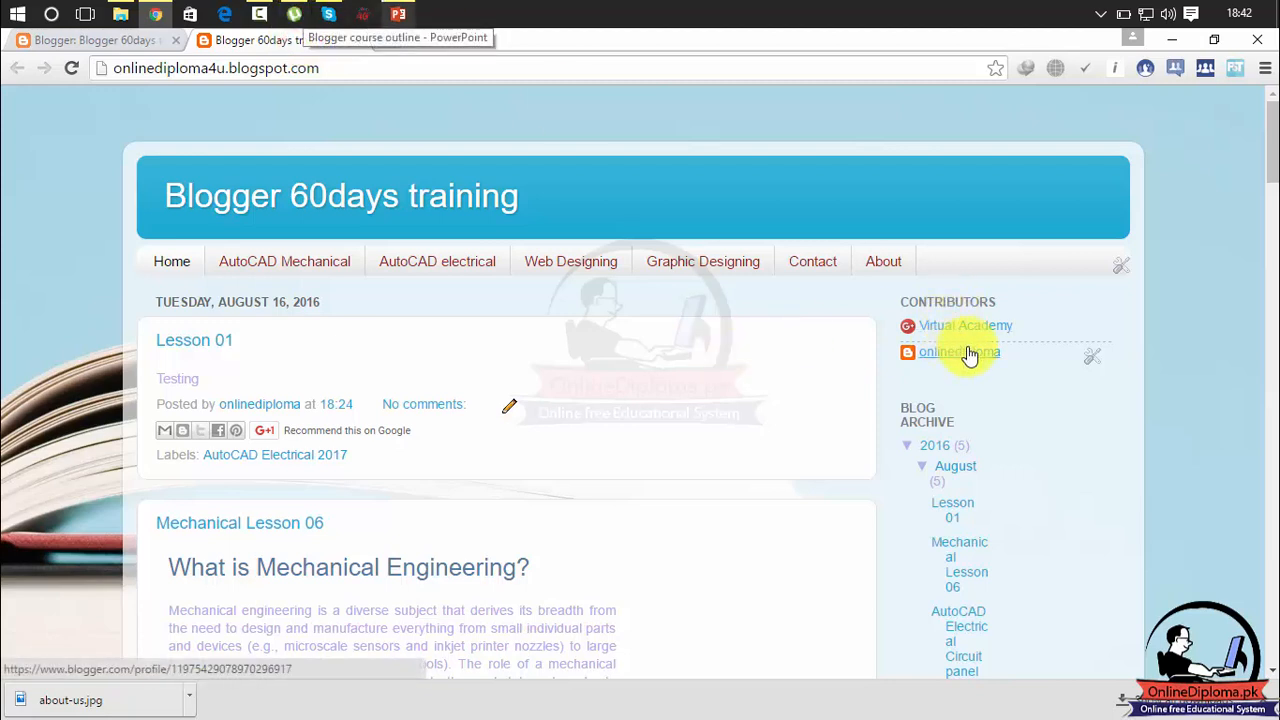
pyautogui.moveTo(1274, 140)
pyautogui.mouseDown()
pyautogui.moveTo(1274, 197)
pyautogui.moveTo(1273, 134)
pyautogui.mouseUp()
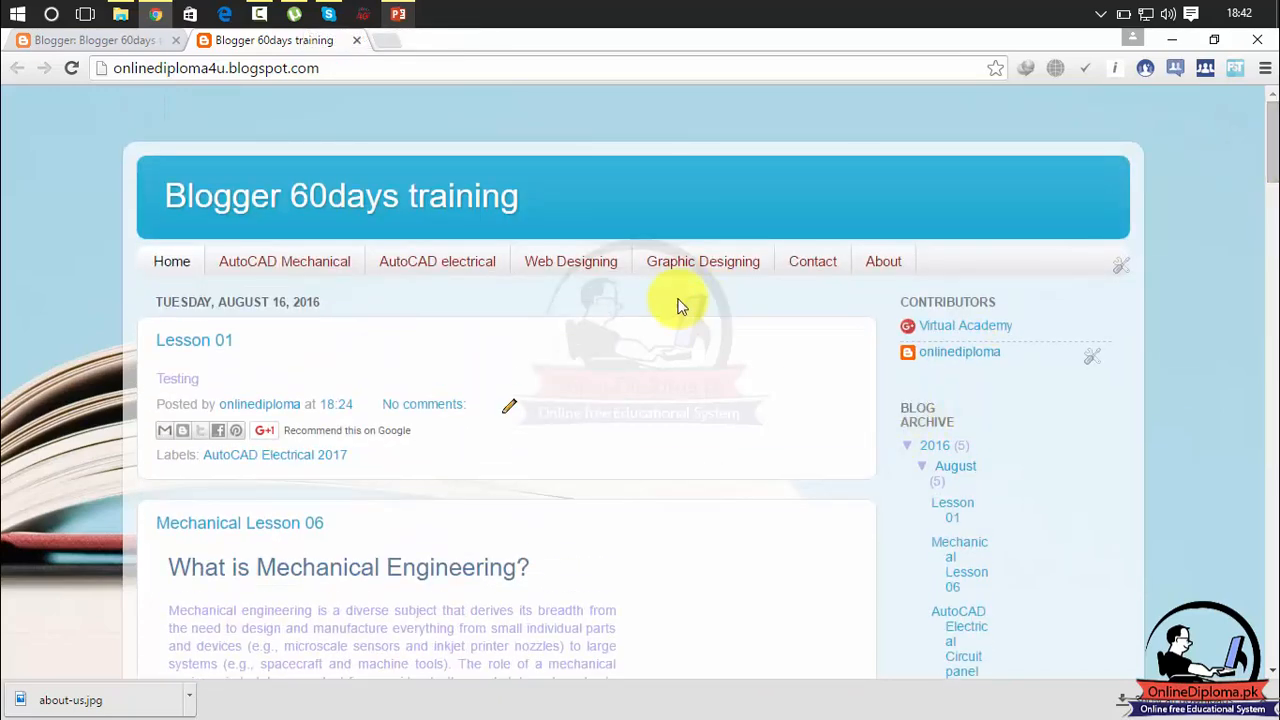
# Browse the gadgets available for sidebar-right-2-1 in the blog layout, closing the gadget list without adding one.
pyautogui.click(126, 40)
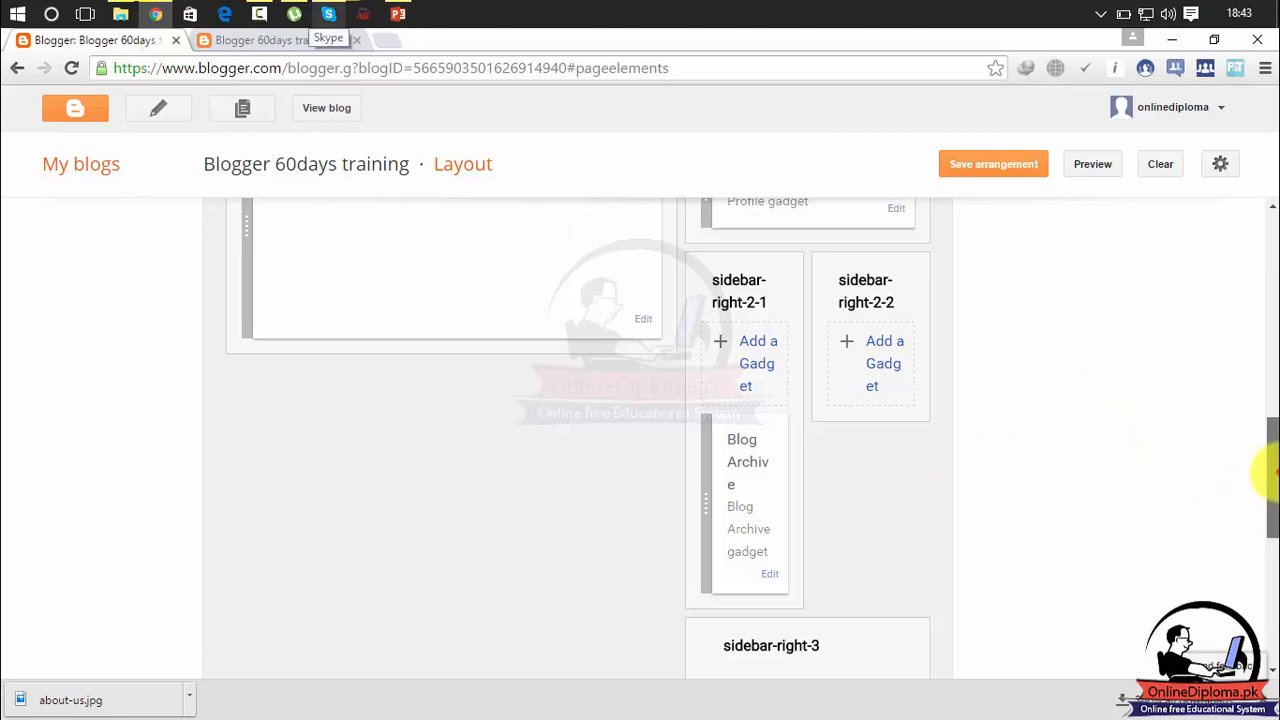
pyautogui.scroll(-1, 1268, 478)
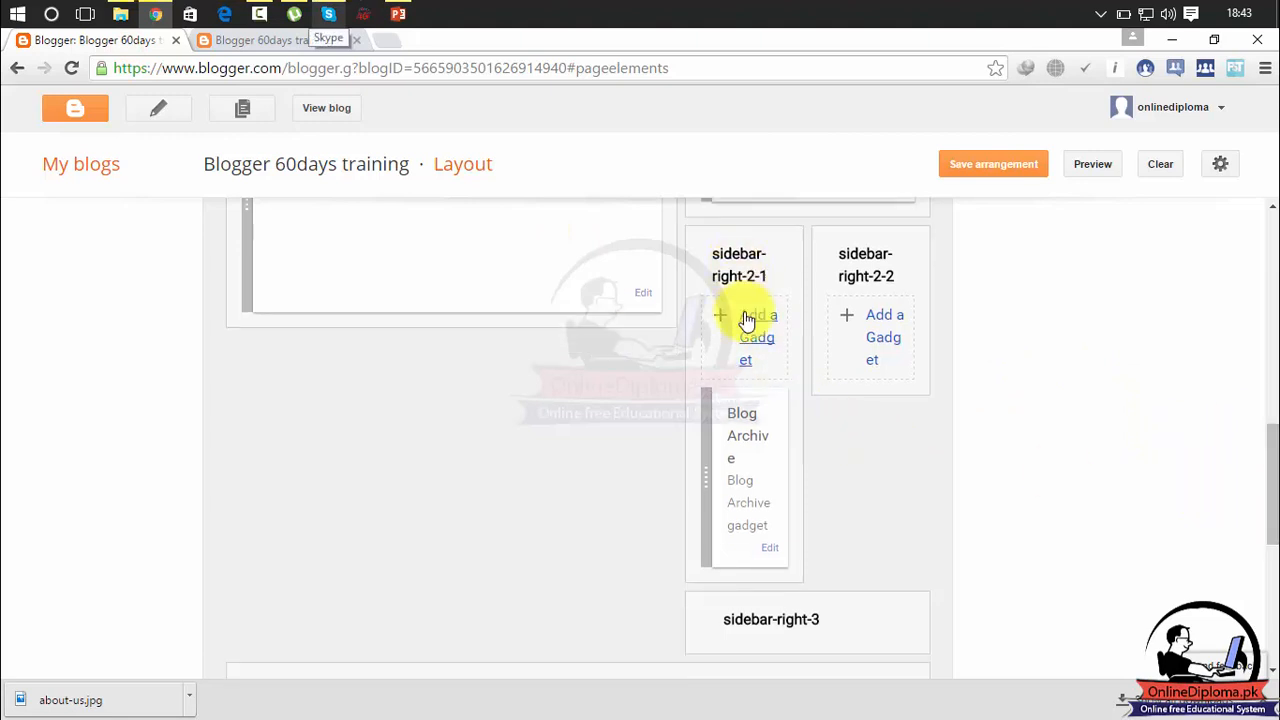
pyautogui.click(748, 318)
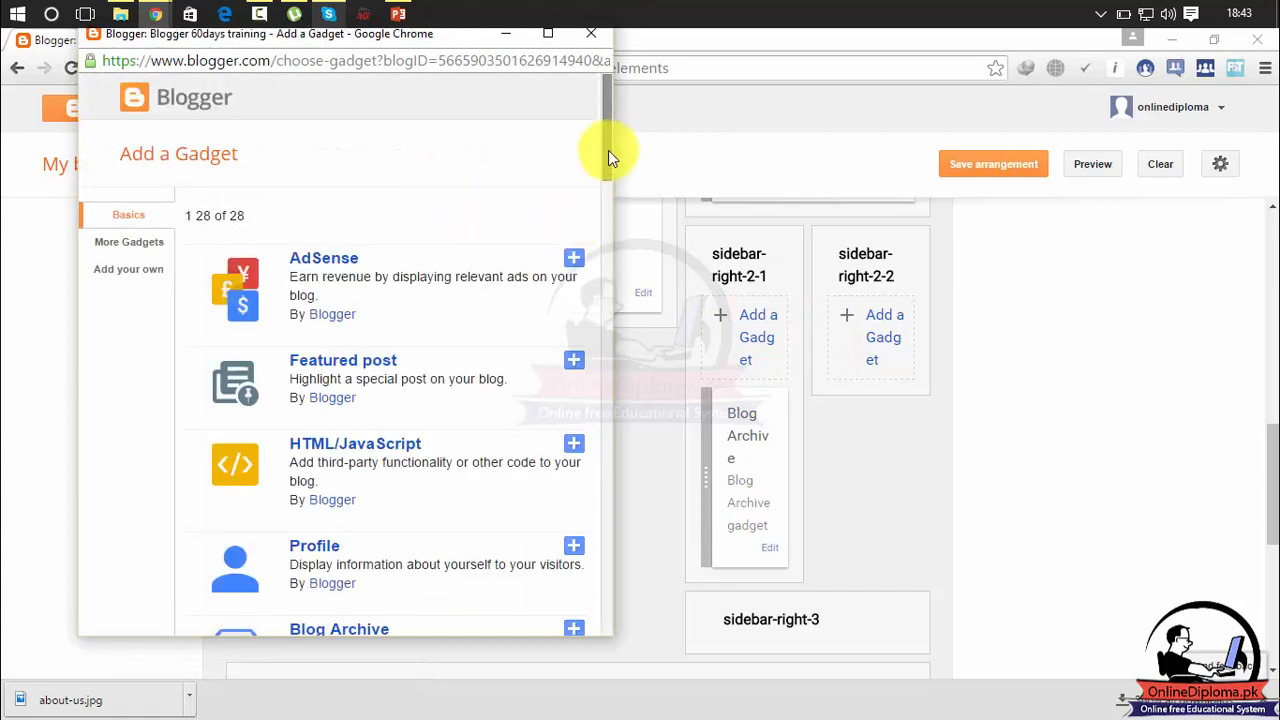
pyautogui.moveTo(608, 151); pyautogui.dragTo(607, 292)
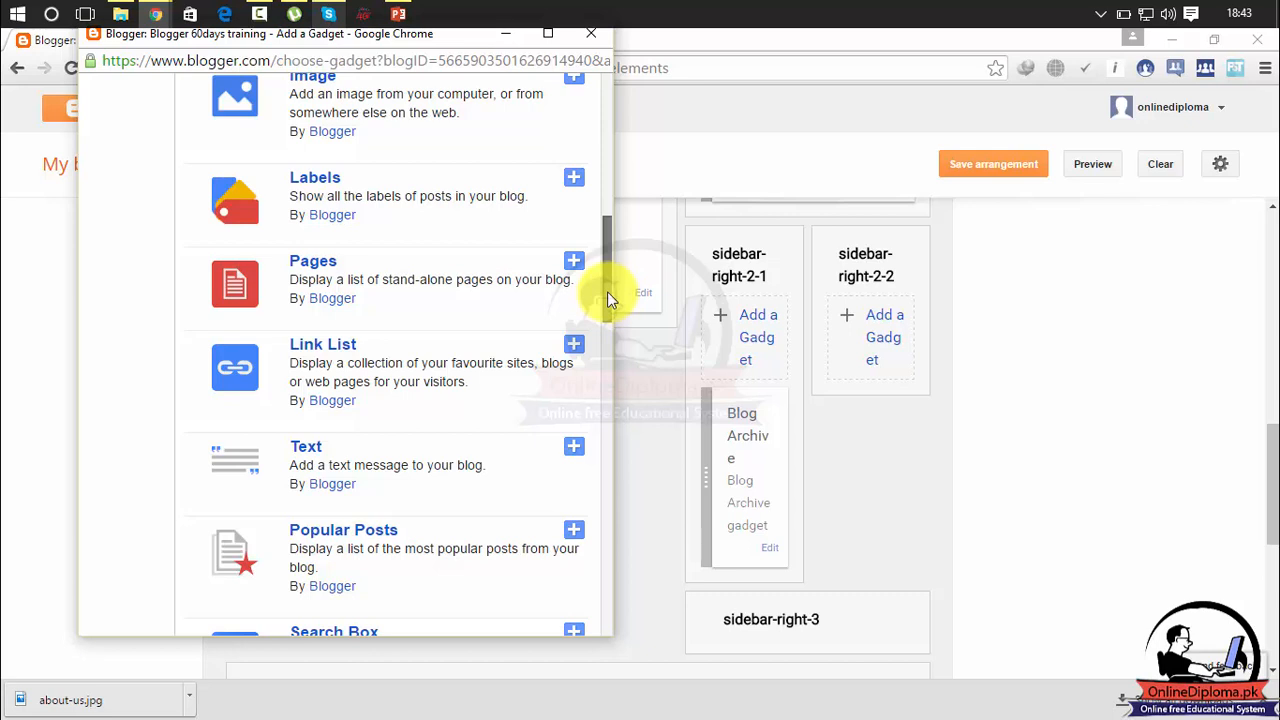
pyautogui.moveTo(607, 291); pyautogui.dragTo(605, 350)
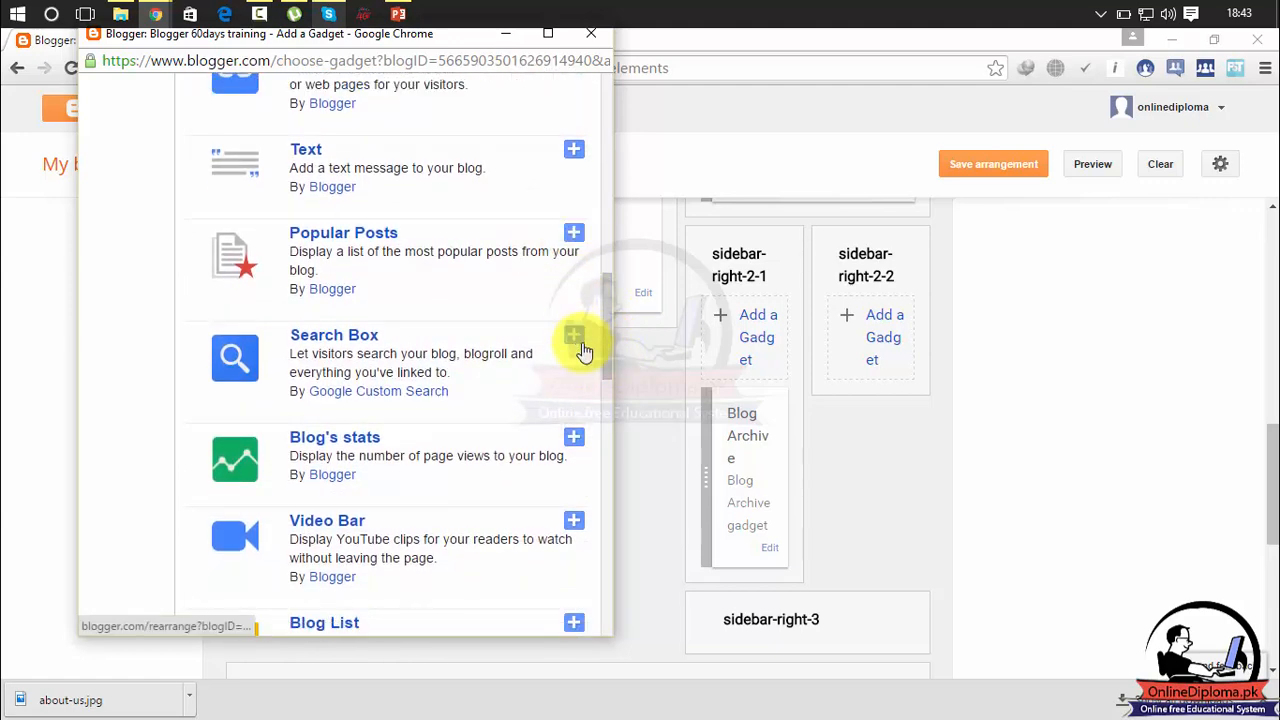
pyautogui.scroll(-3, 609, 345)
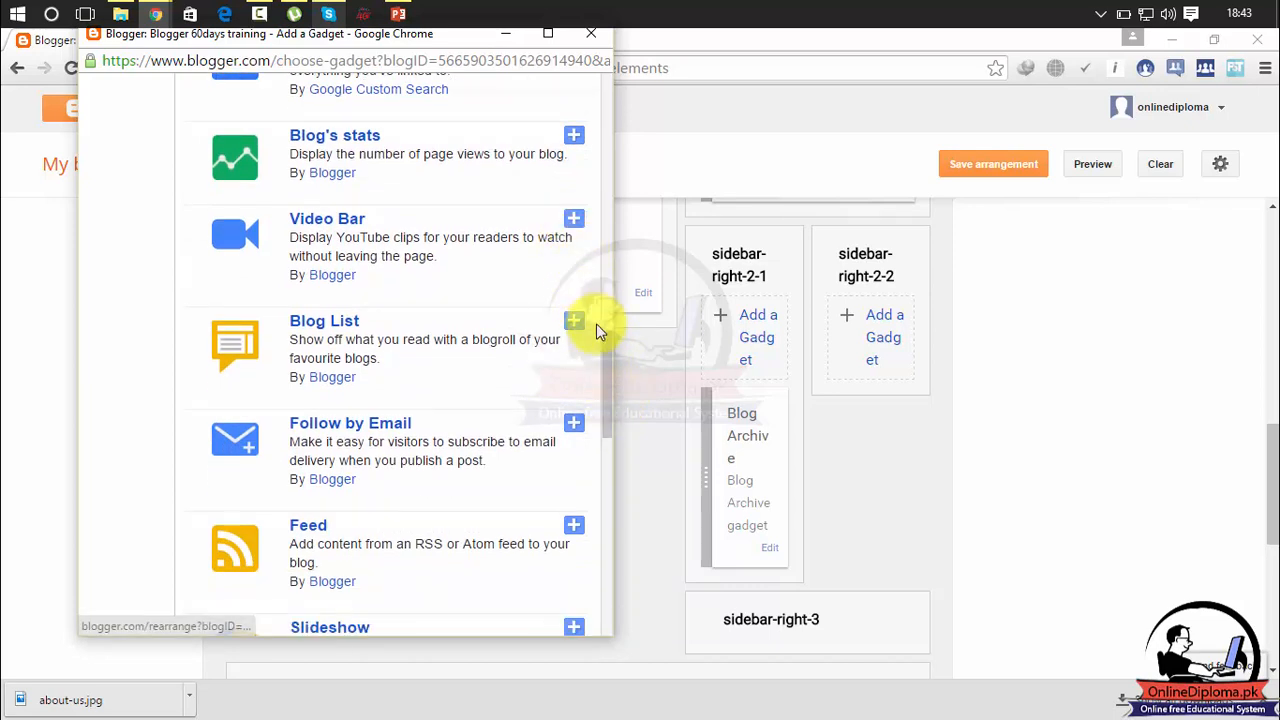
pyautogui.moveTo(610, 350); pyautogui.dragTo(634, 486)
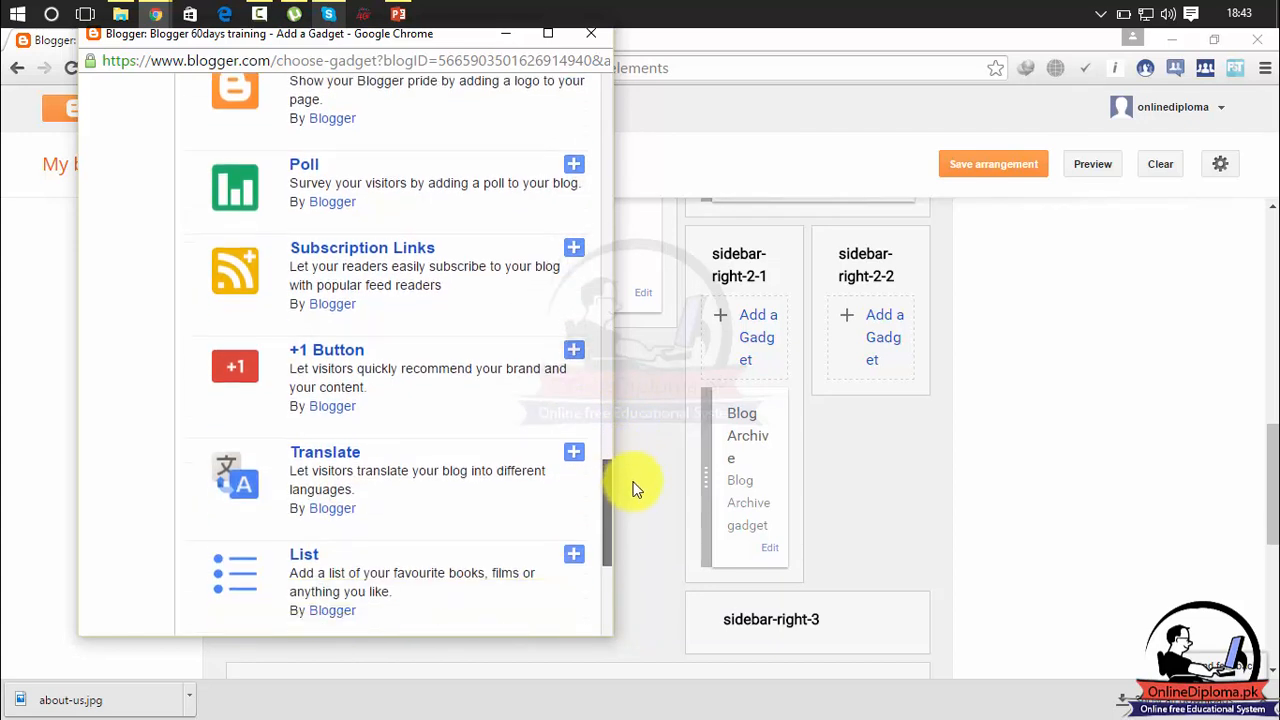
pyautogui.click(632, 481)
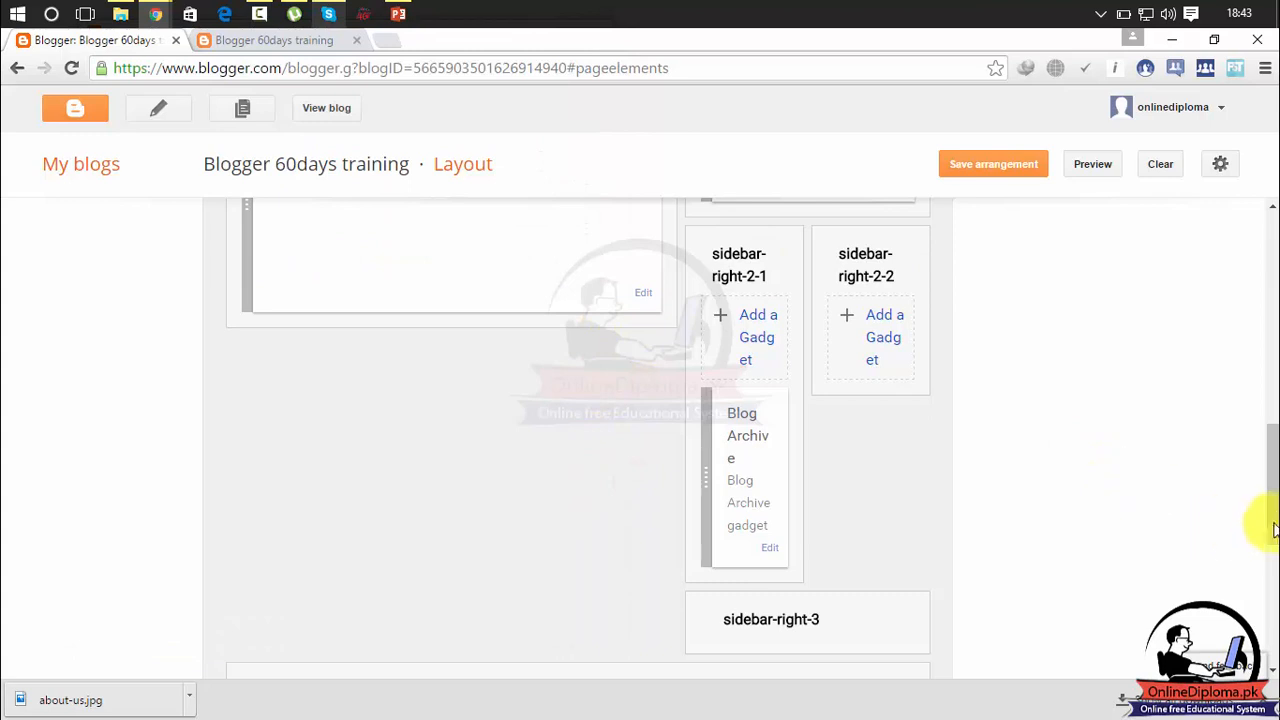
# Add a Follow by Email gadget to sidebar-right-1, keeping the suggested title and FeedBurner URL, and save it.
pyautogui.scroll(3, 1268, 523)
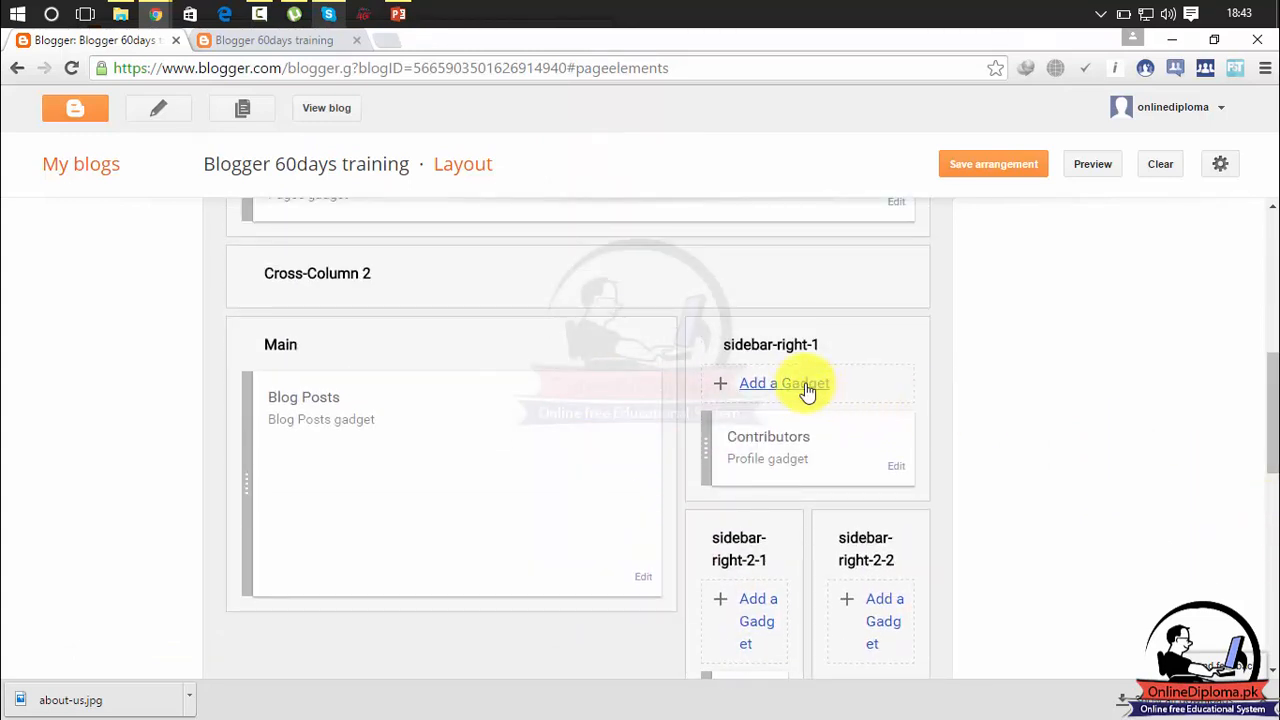
pyautogui.click(784, 385)
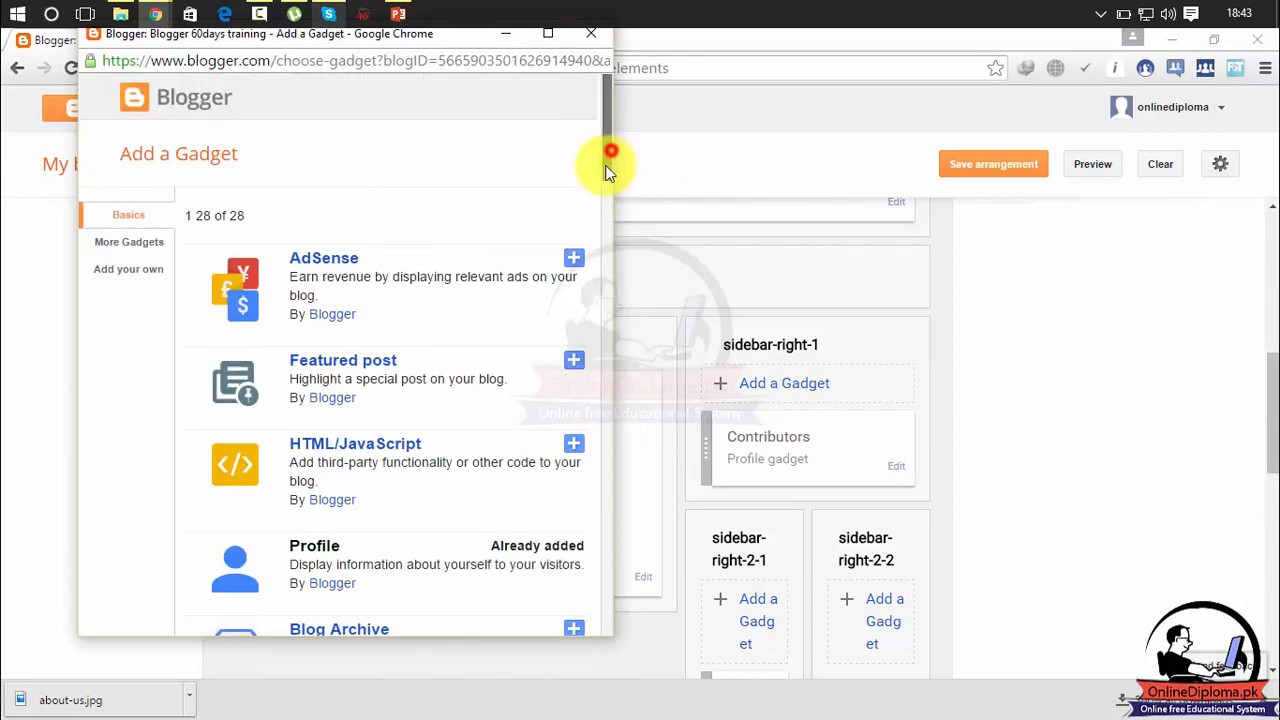
pyautogui.moveTo(608, 170); pyautogui.dragTo(594, 625)
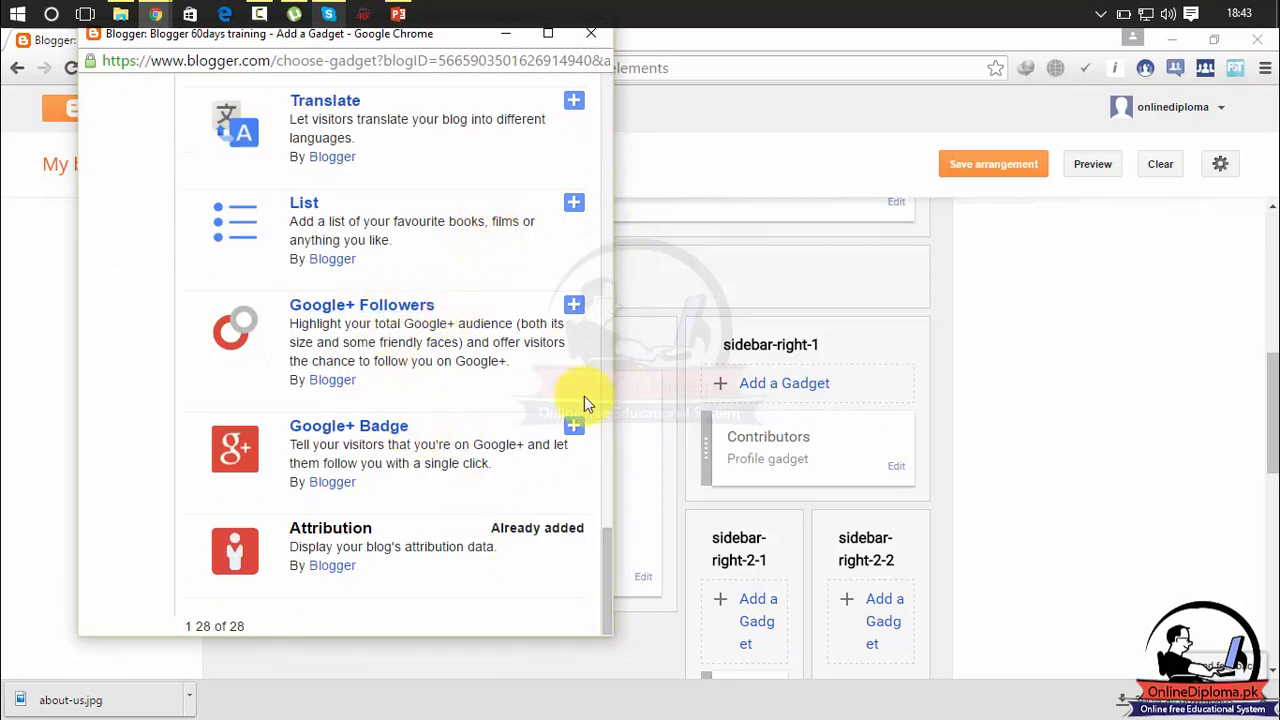
pyautogui.moveTo(606, 543); pyautogui.dragTo(623, 480)
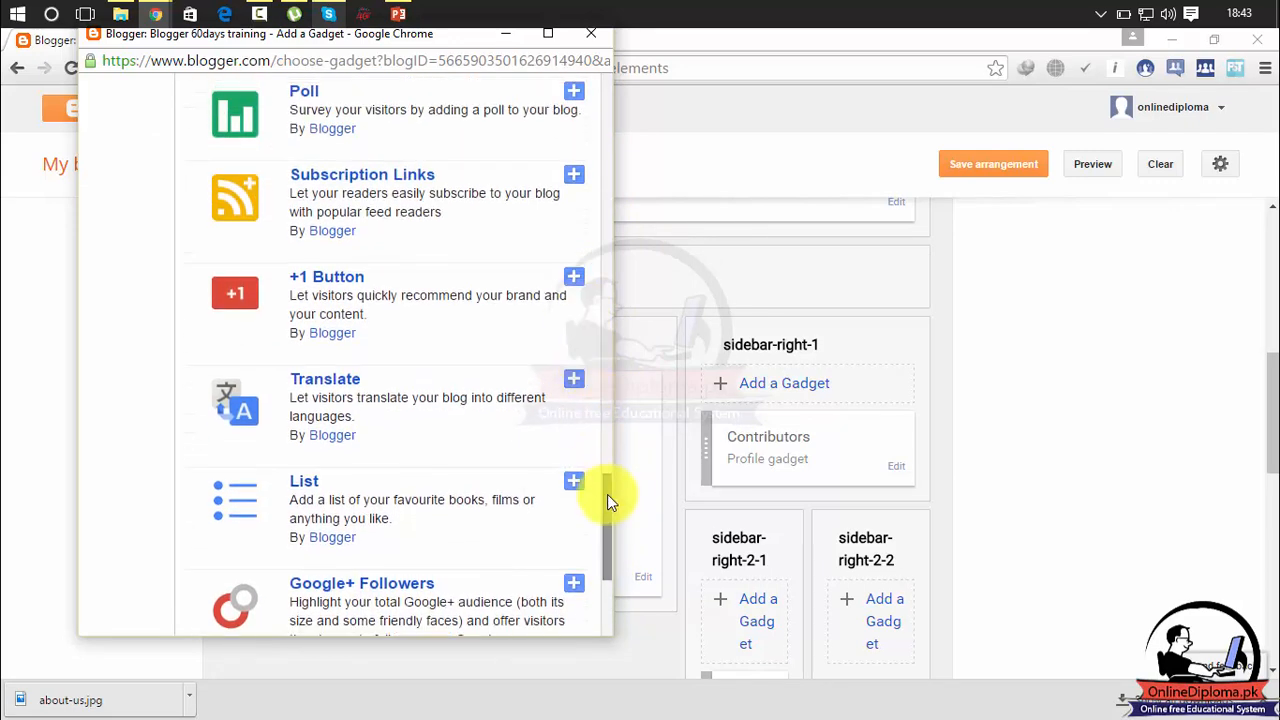
pyautogui.scroll(1, 607, 494)
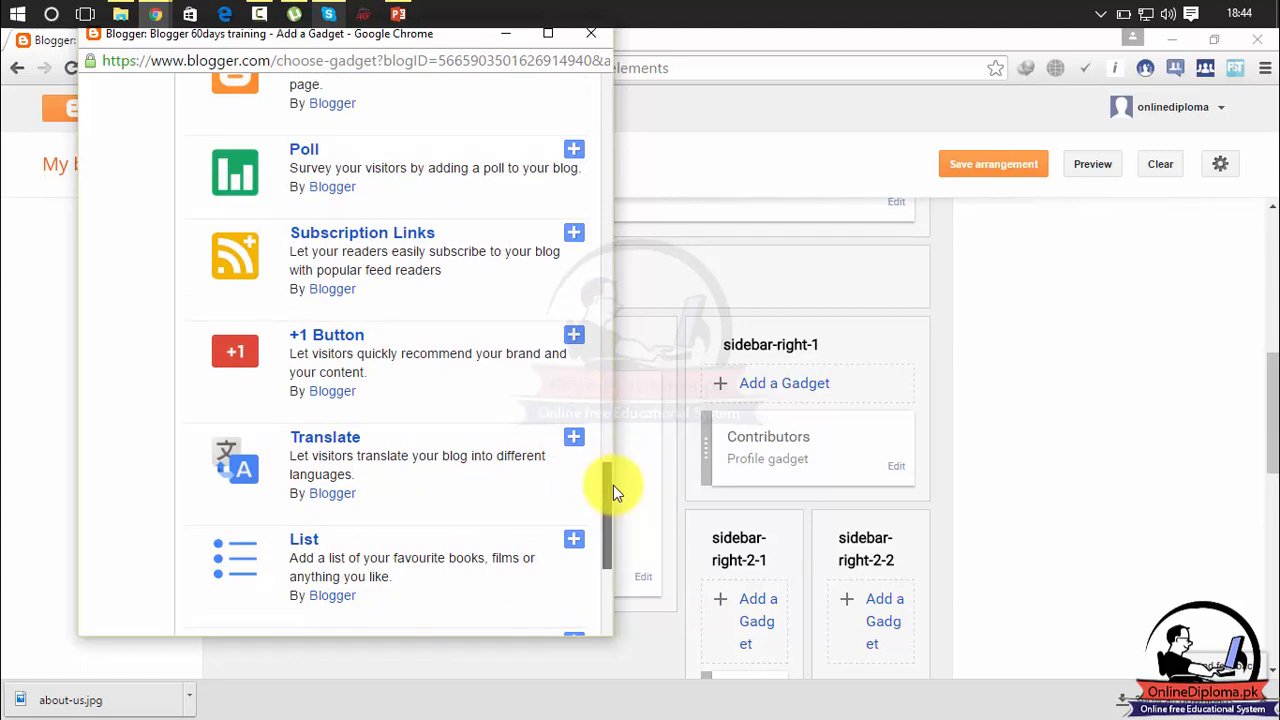
pyautogui.scroll(2, 614, 475)
pyautogui.scroll(-2, 618, 480)
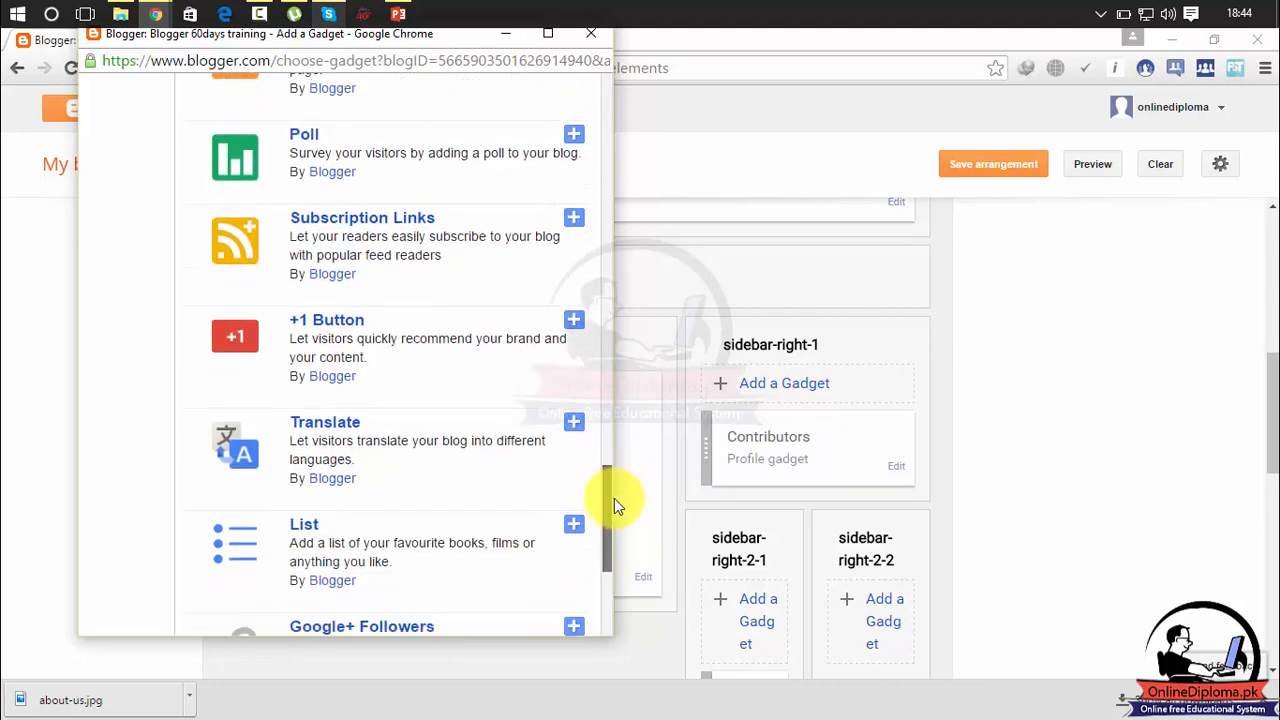
pyautogui.scroll(-2, 614, 498)
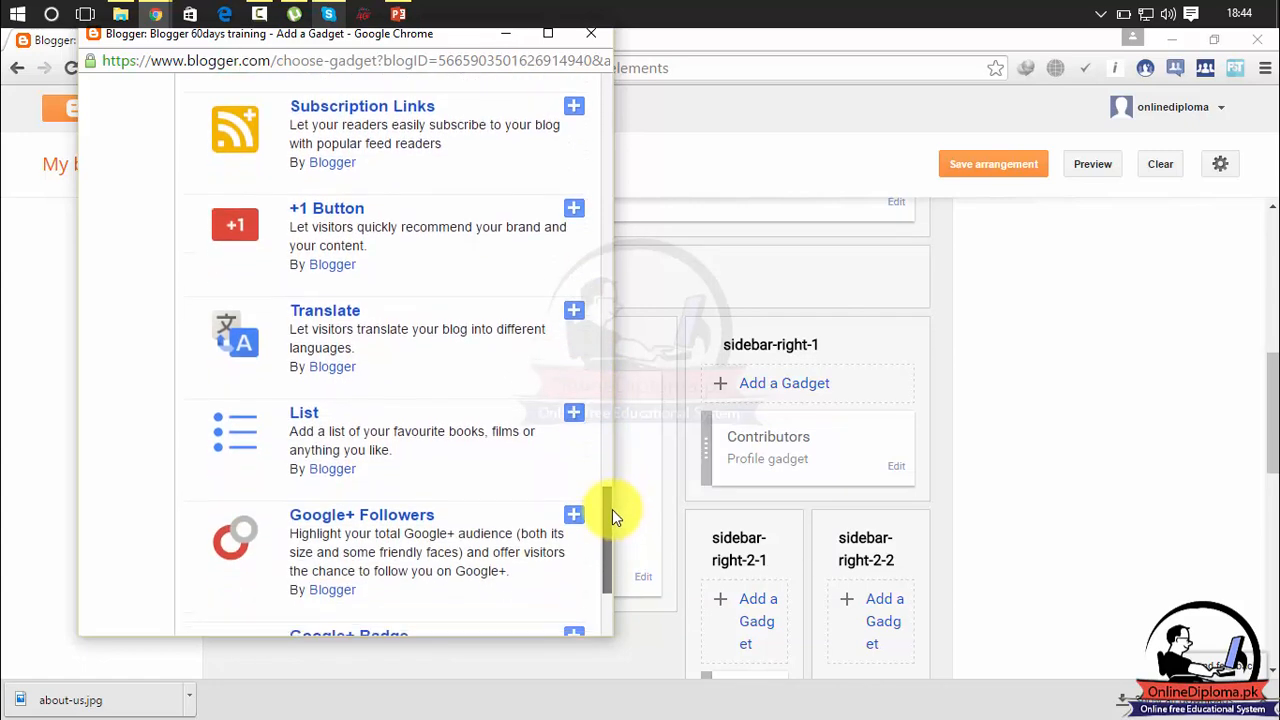
pyautogui.moveTo(608, 512); pyautogui.dragTo(618, 555)
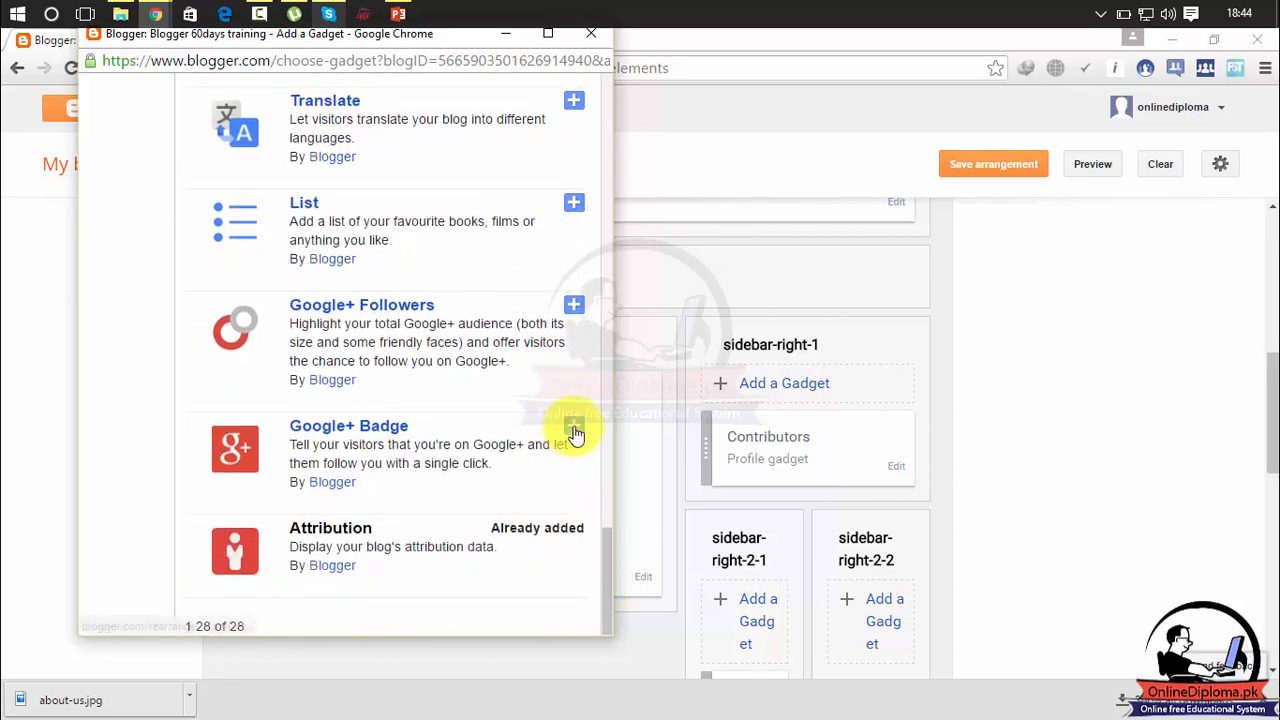
pyautogui.moveTo(606, 566); pyautogui.dragTo(608, 391)
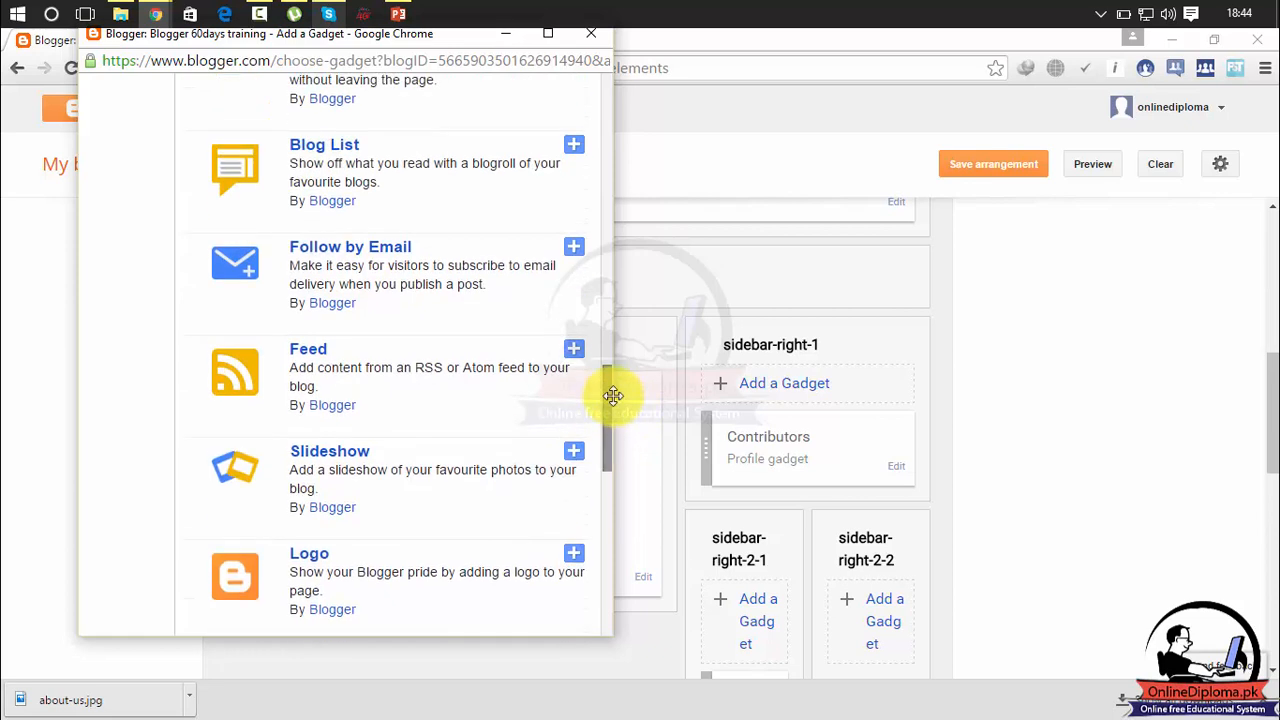
pyautogui.click(574, 248)
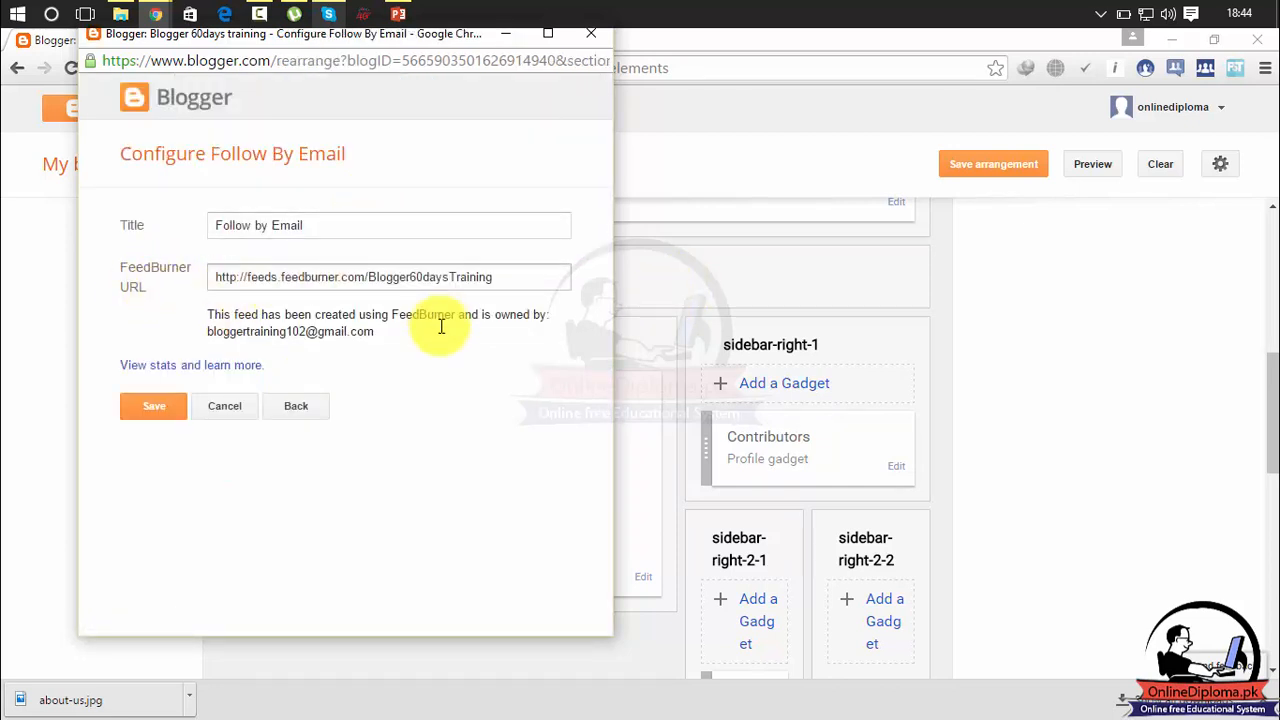
pyautogui.moveTo(510, 280); pyautogui.dragTo(209, 294)
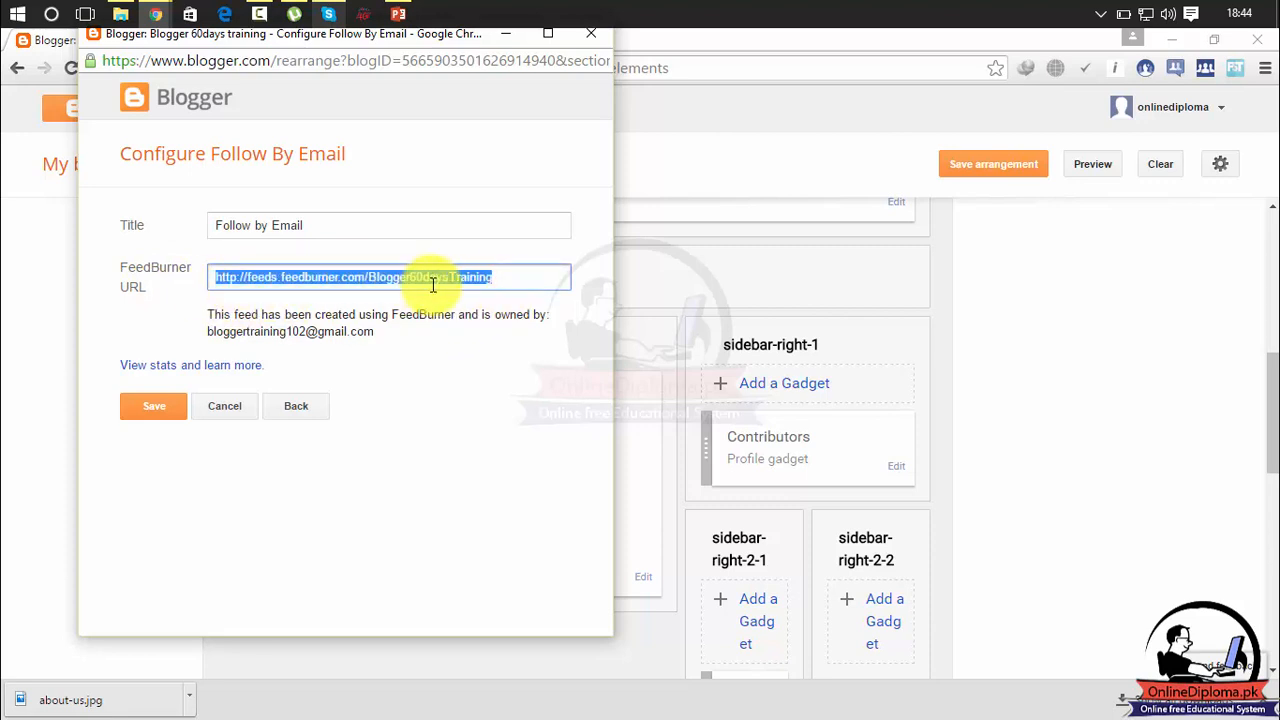
pyautogui.click(162, 417)
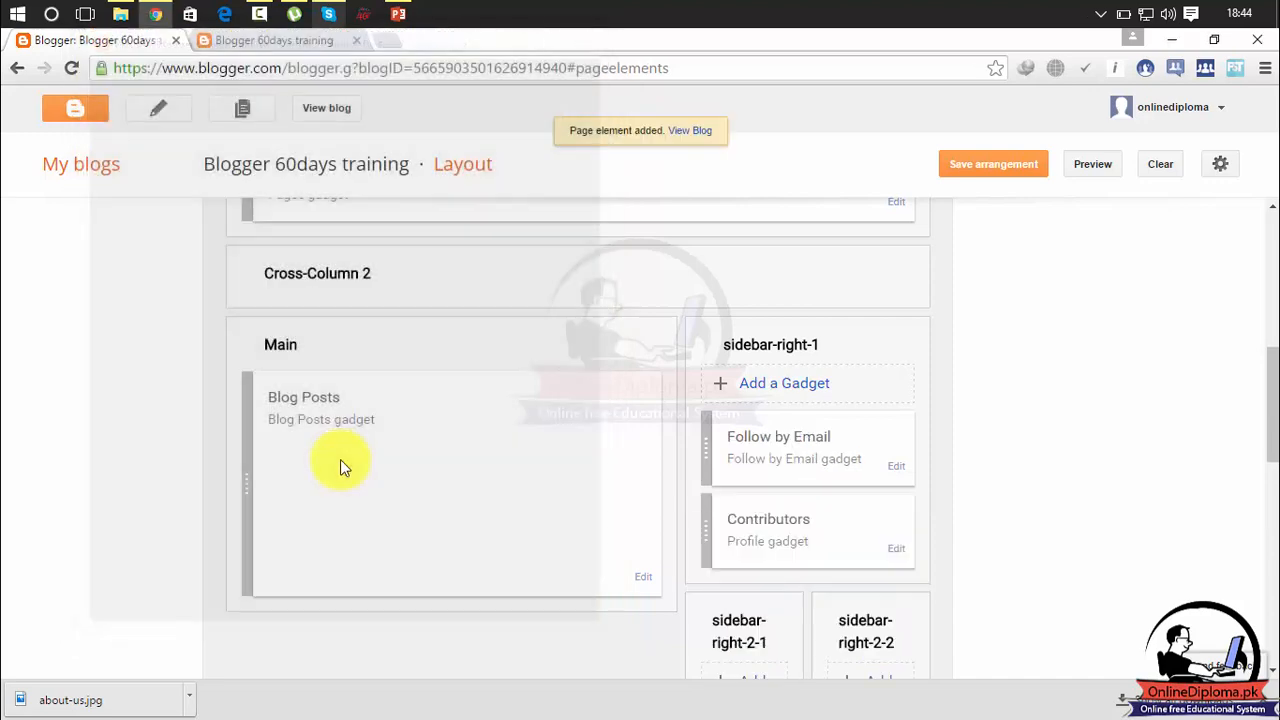
# View the published blog and examine the Follow by Email and Contributors gadgets in its sidebar.
pyautogui.click(343, 112)
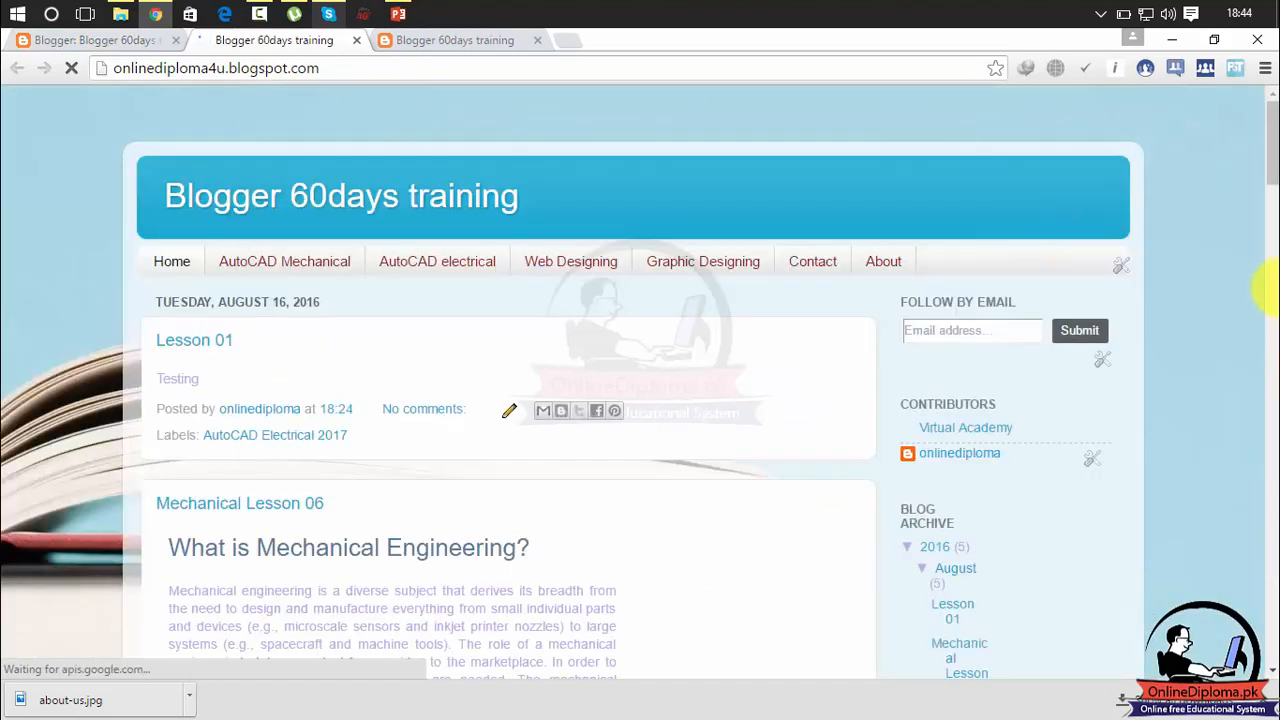
pyautogui.scroll(-1, 1268, 150)
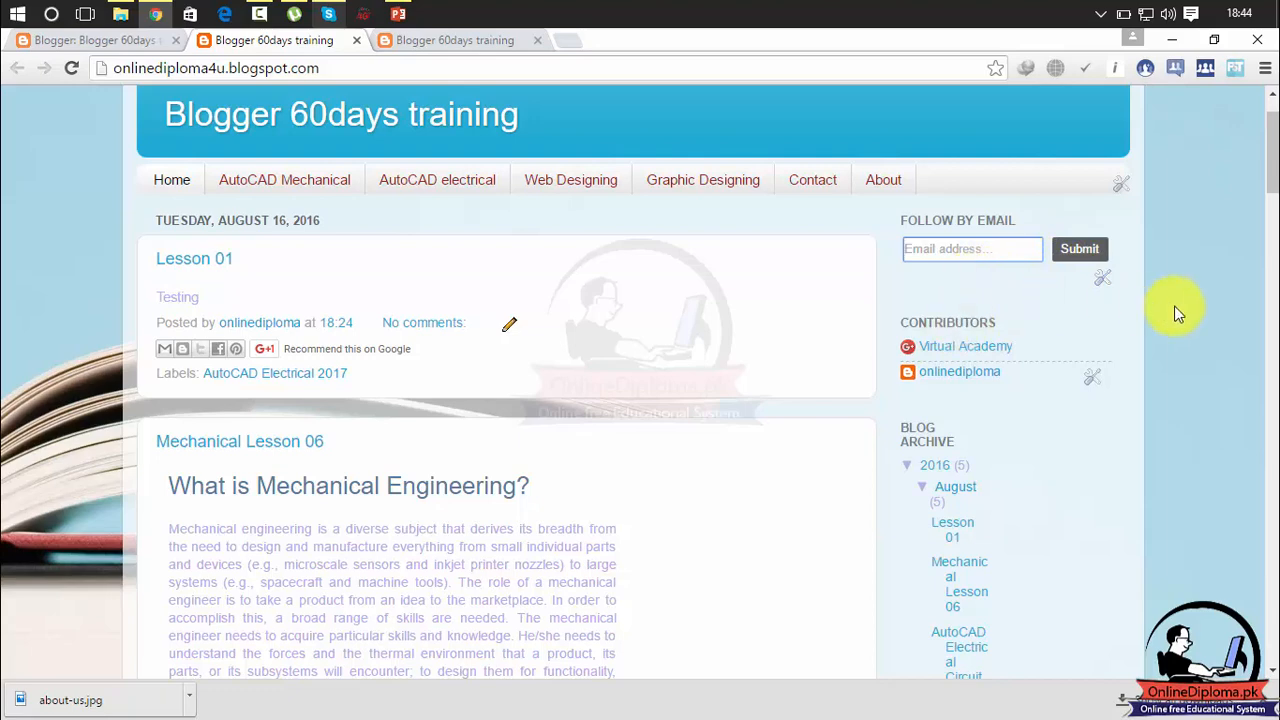
pyautogui.moveTo(1274, 172)
pyautogui.mouseDown()
pyautogui.moveTo(1275, 205)
pyautogui.moveTo(1275, 190)
pyautogui.mouseUp()
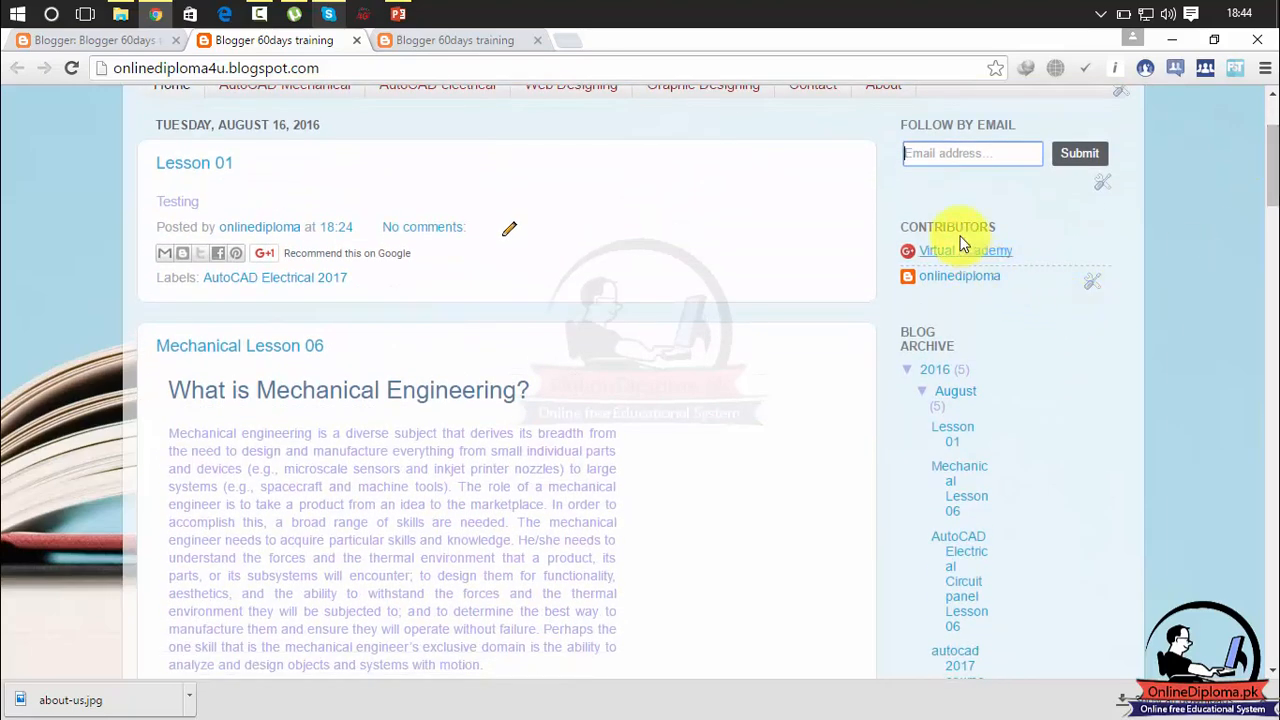
# Remove the Contributors gadget from the published blog's sidebar and collapse the 2016 entry in the Blog Archive.
pyautogui.click(1091, 290)
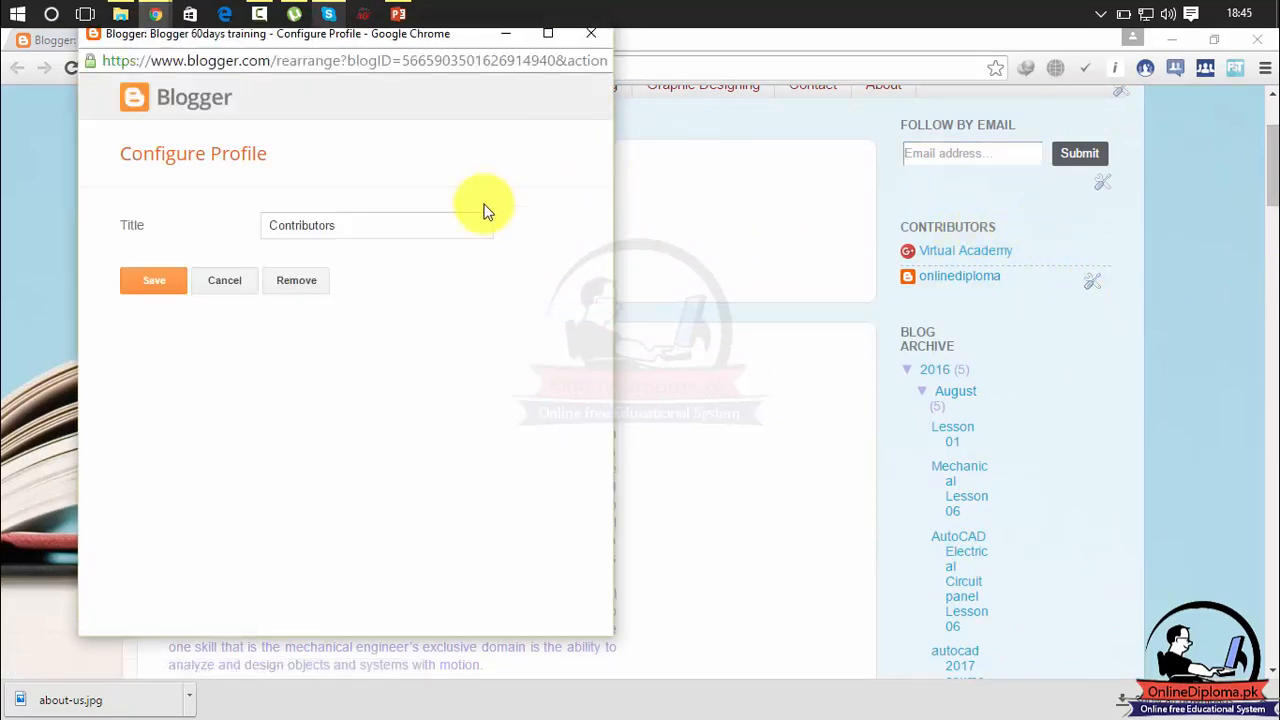
pyautogui.click(306, 280)
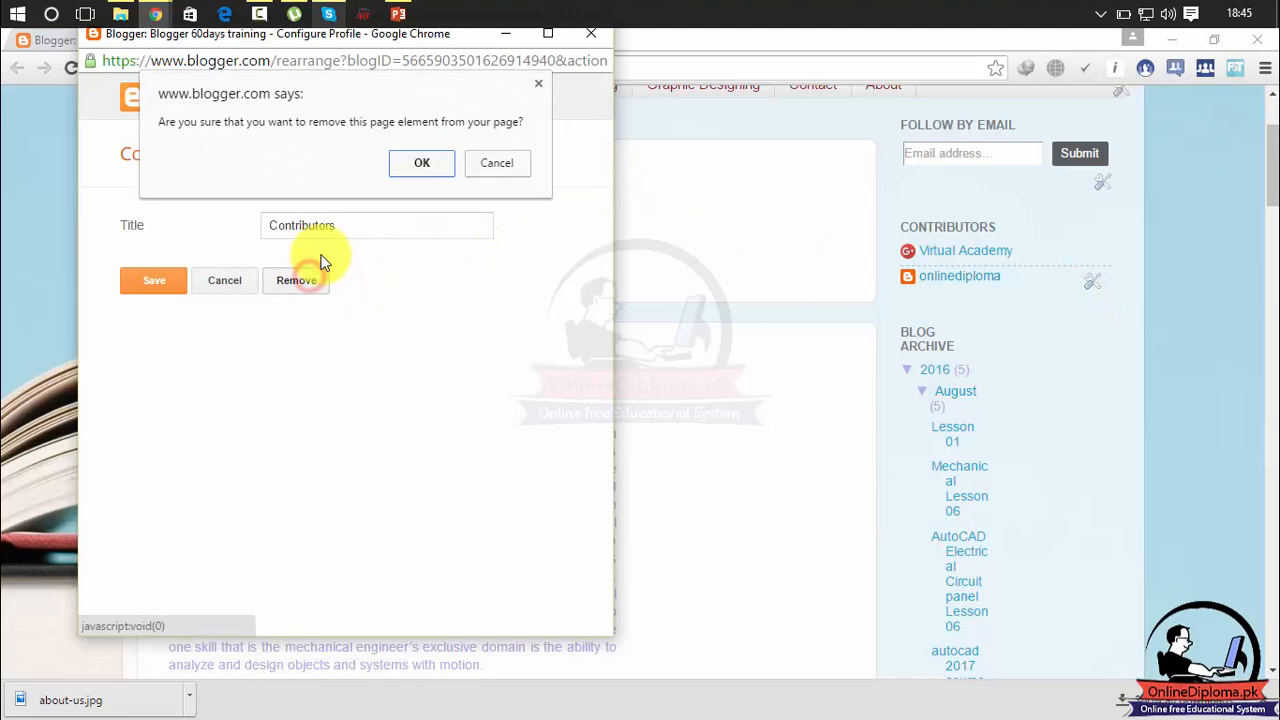
pyautogui.click(426, 170)
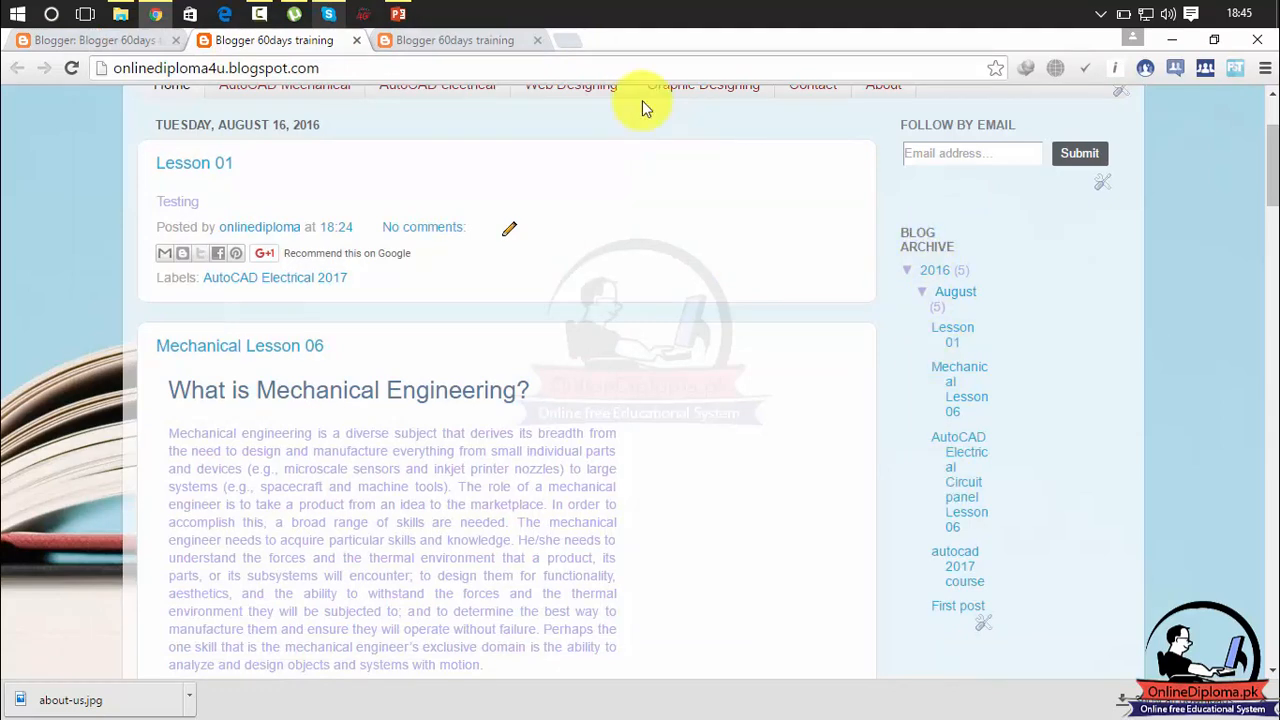
pyautogui.click(905, 273)
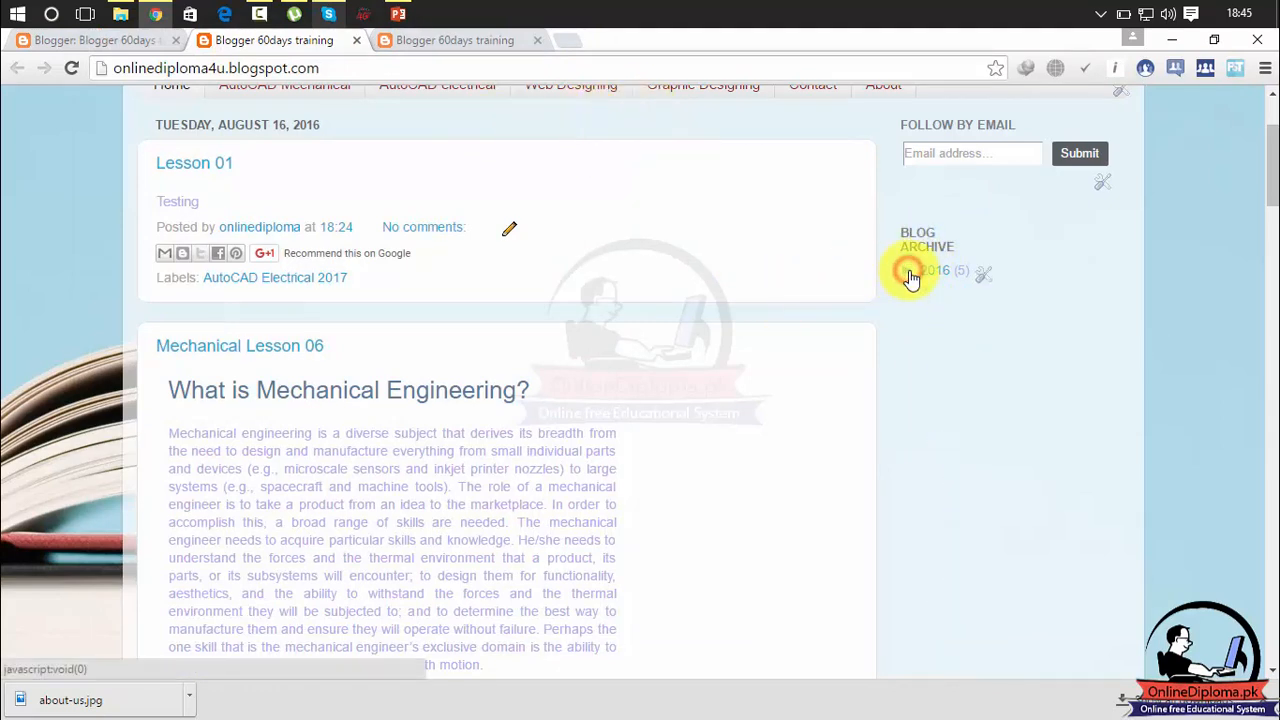
# Add a Popular Posts gadget to sidebar-right-2-1 in the blog layout and save it with its default settings.
pyautogui.click(129, 41)
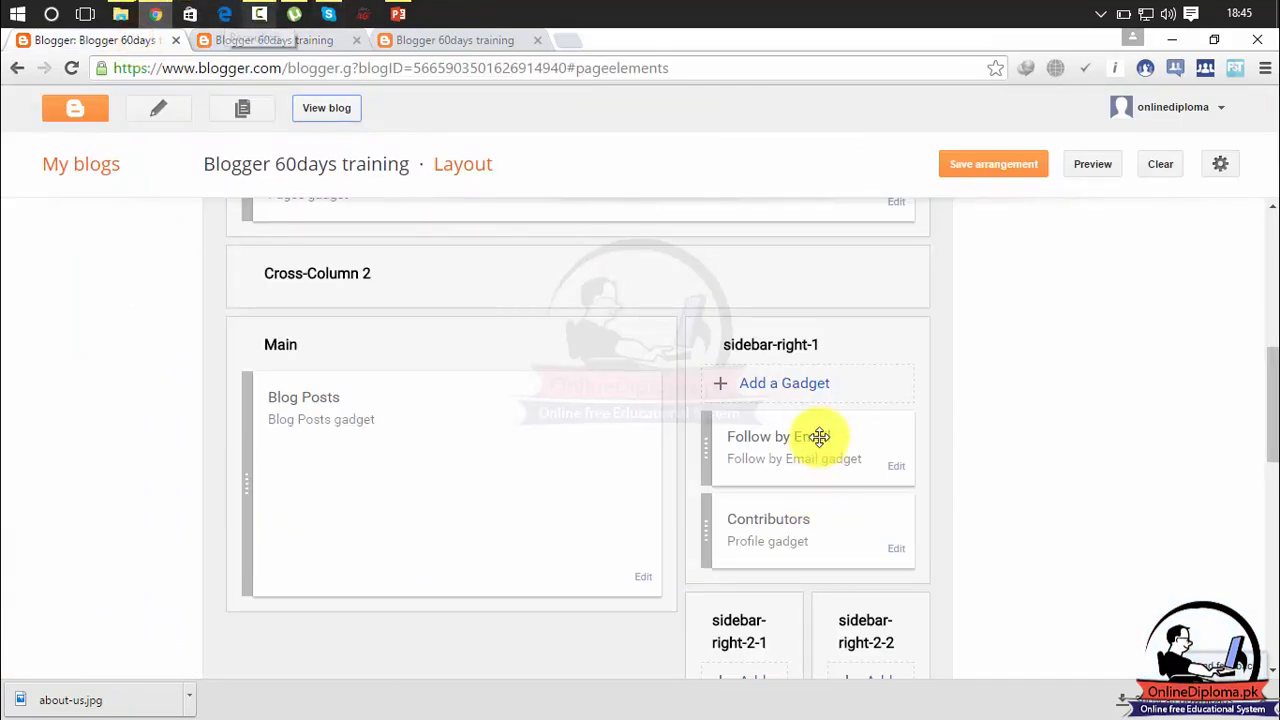
pyautogui.moveTo(1270, 378); pyautogui.dragTo(1272, 455)
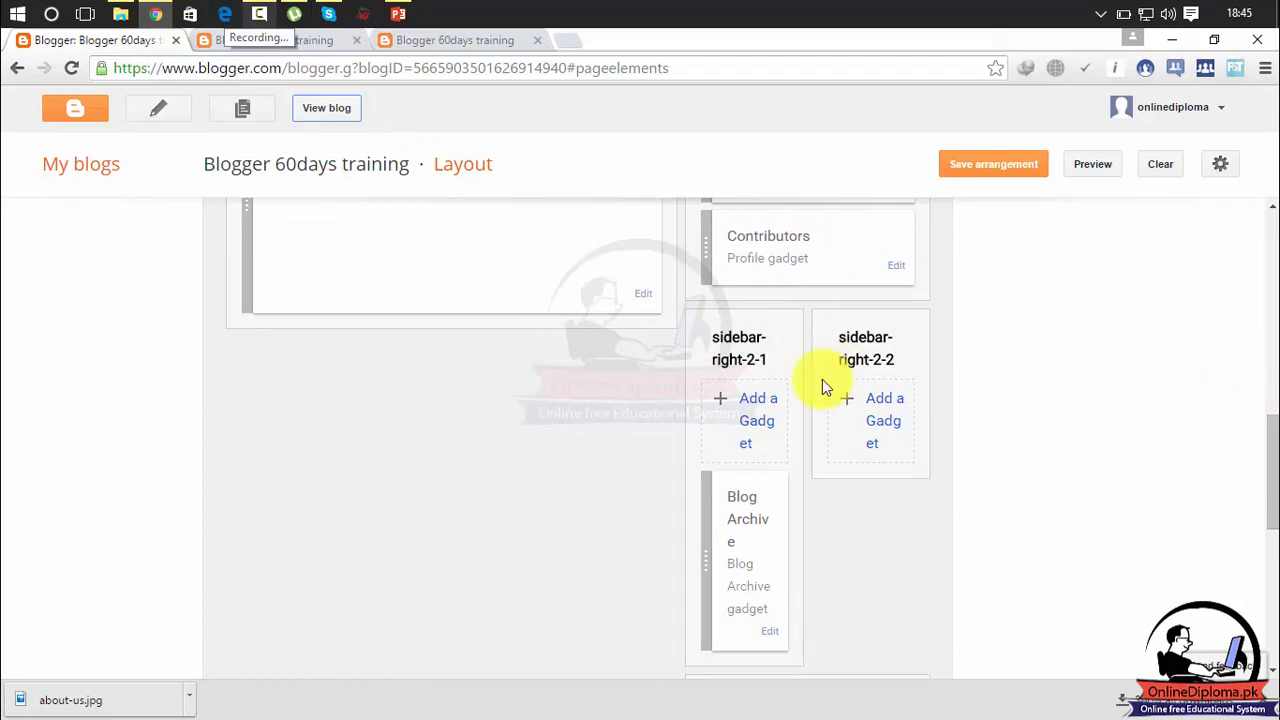
pyautogui.click(758, 402)
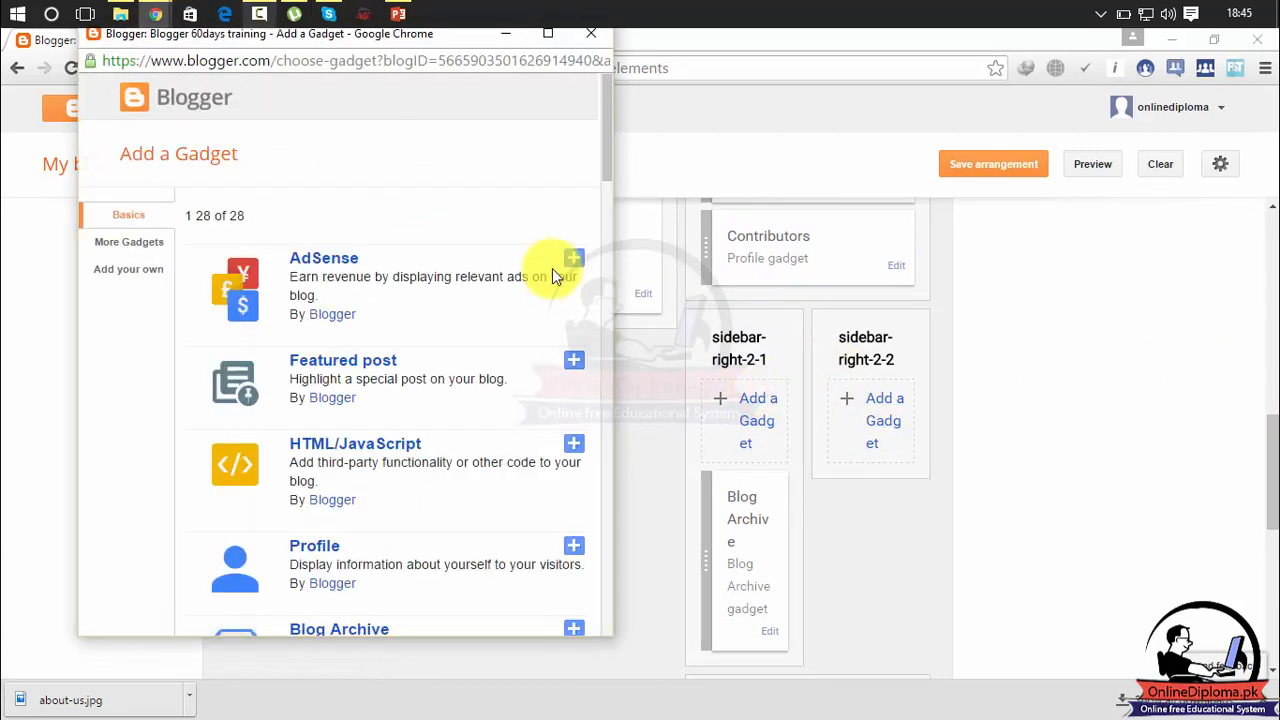
pyautogui.moveTo(612, 168); pyautogui.dragTo(615, 219)
pyautogui.moveTo(617, 250); pyautogui.dragTo(616, 360)
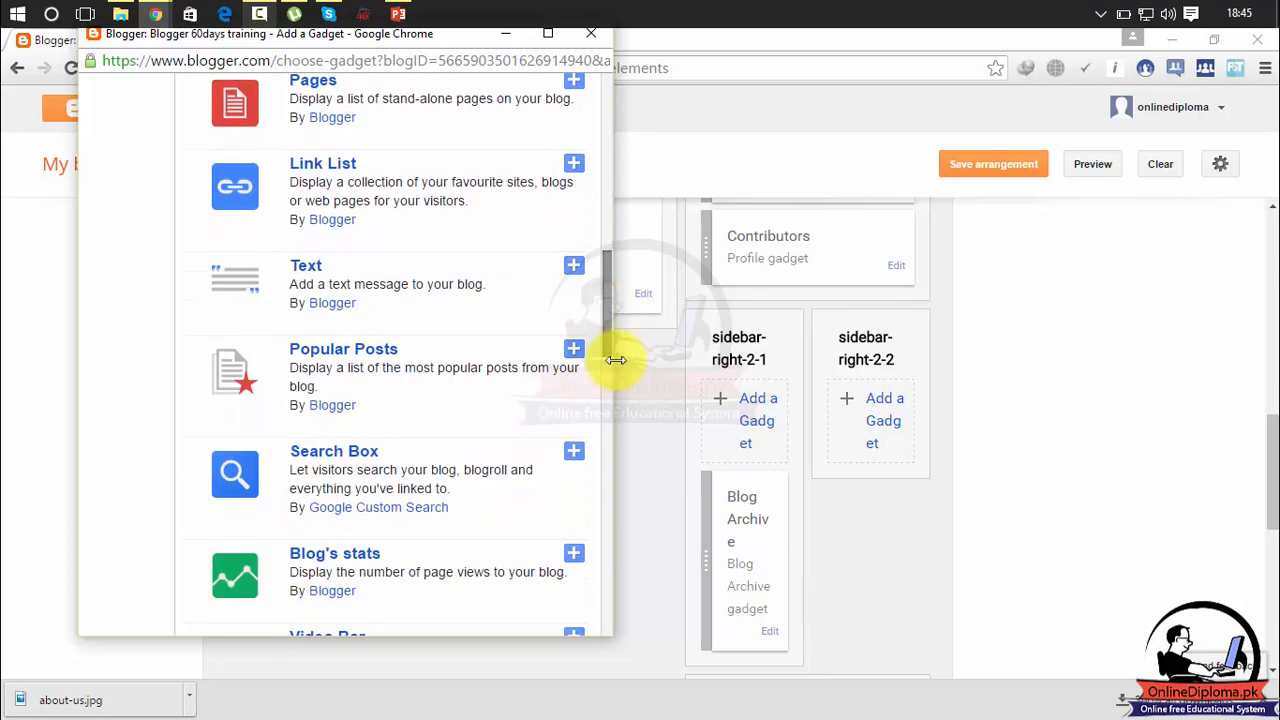
pyautogui.click(574, 352)
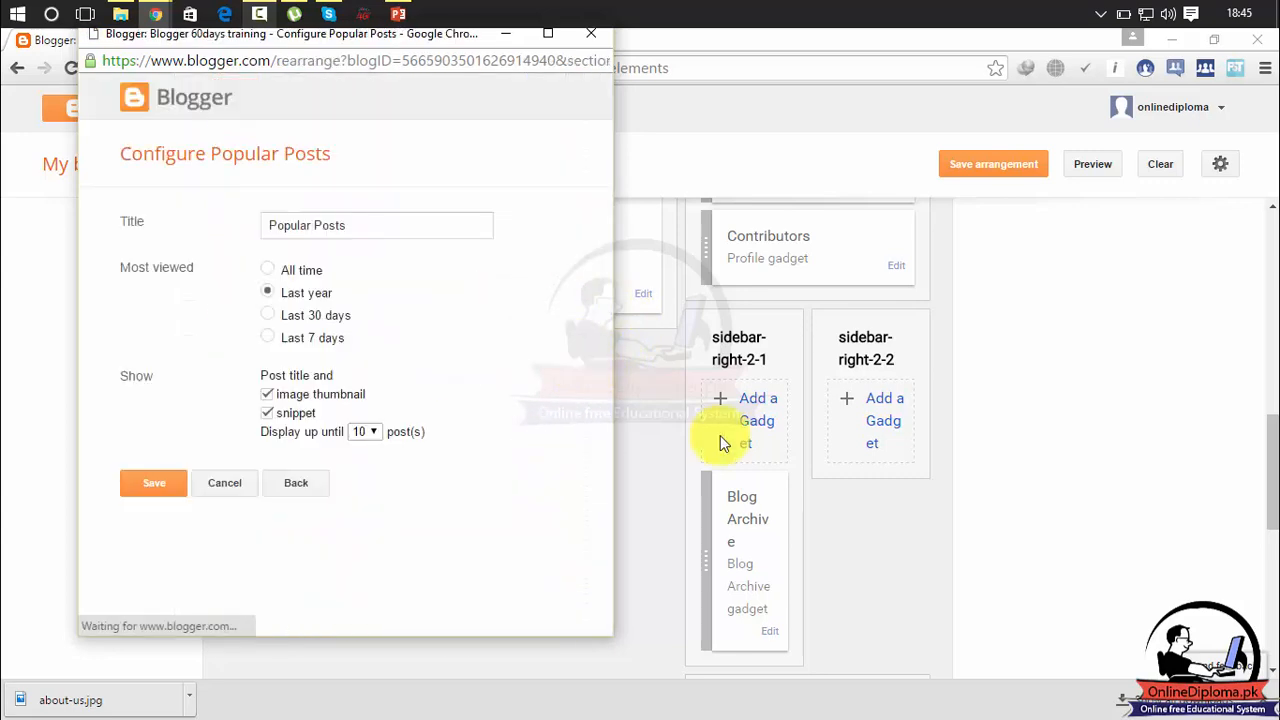
pyautogui.click(166, 485)
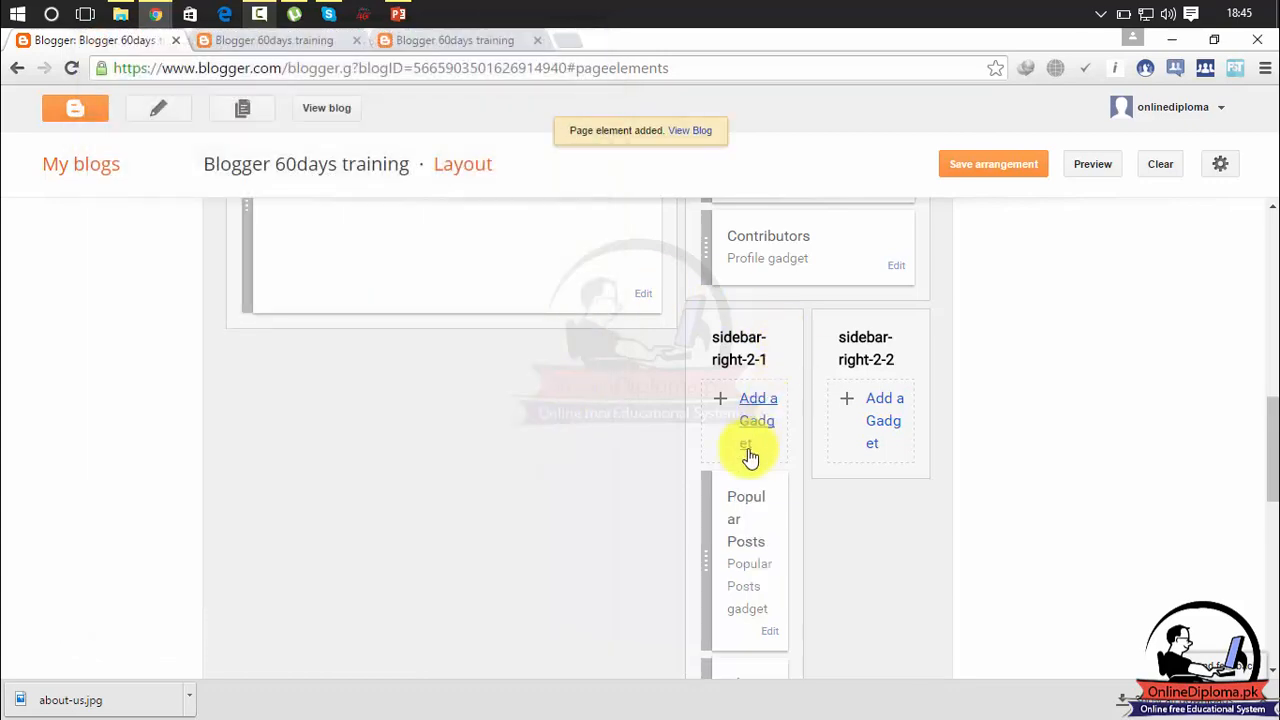
# View the published blog, close the duplicate blog page, and examine the Popular Posts gadget in the sidebar.
pyautogui.click(331, 109)
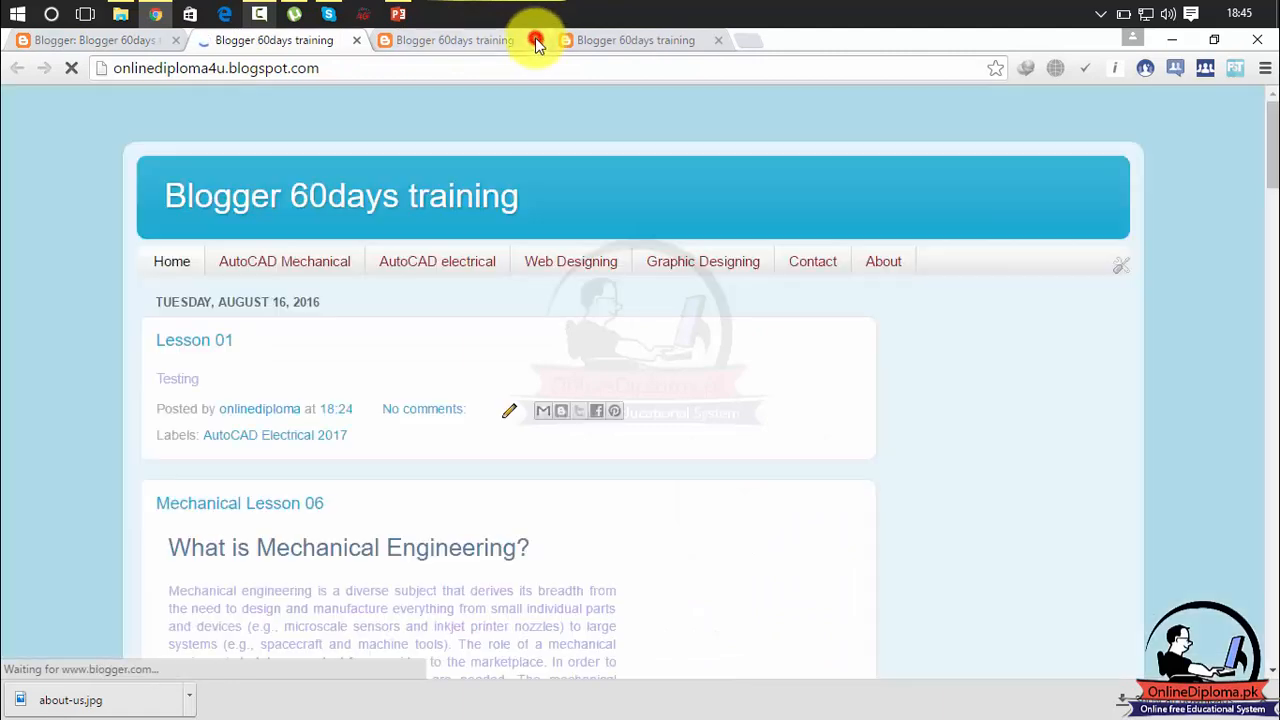
pyautogui.click(536, 40)
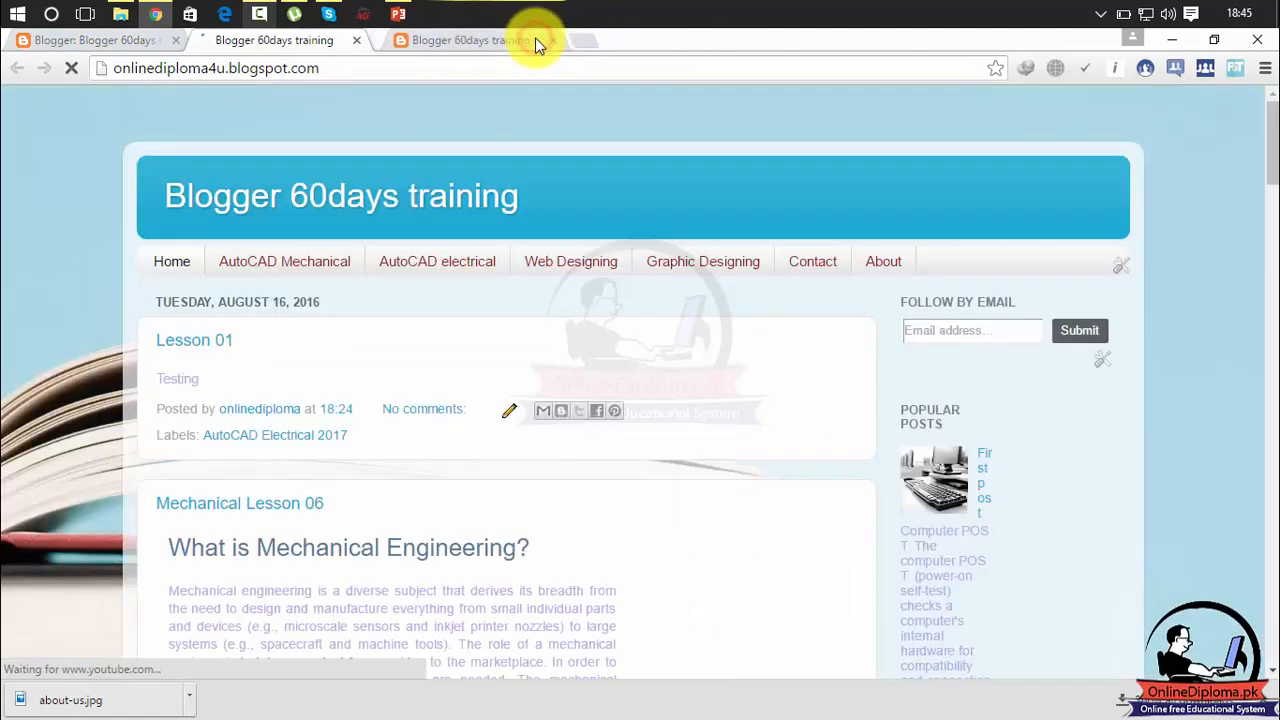
pyautogui.click(536, 40)
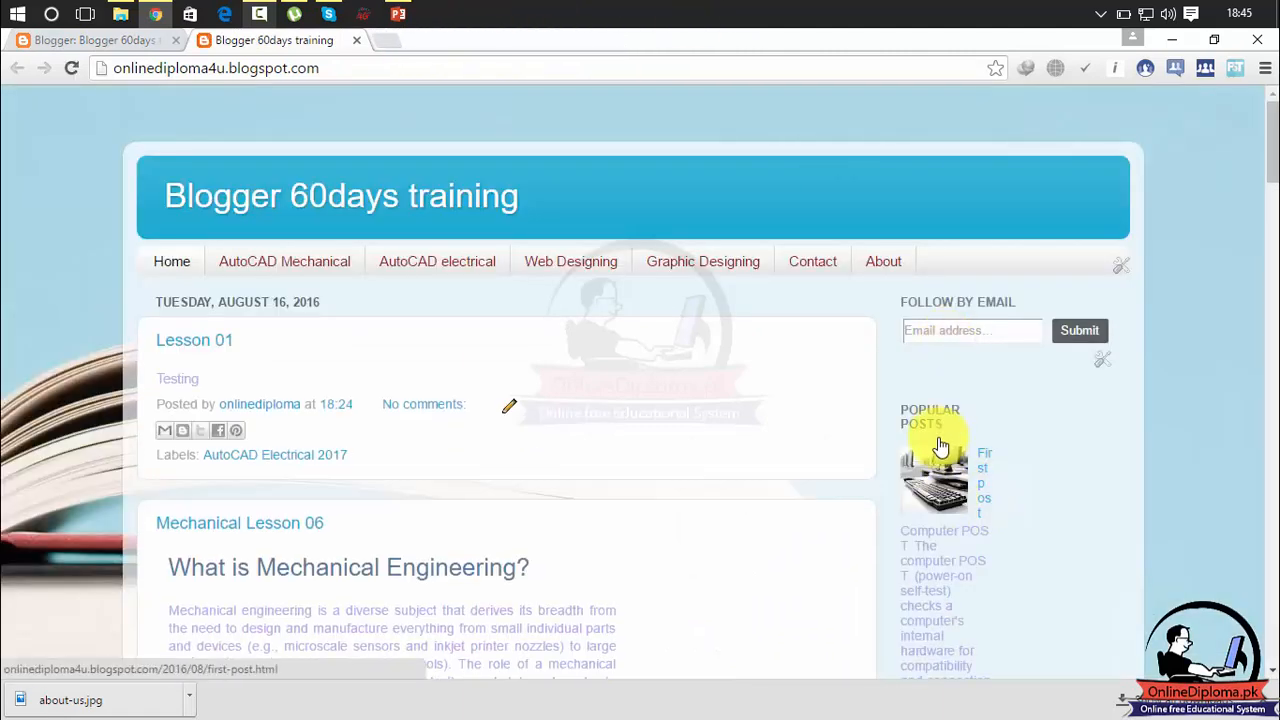
pyautogui.moveTo(1274, 145)
pyautogui.mouseDown()
pyautogui.moveTo(1272, 200)
pyautogui.moveTo(1269, 164)
pyautogui.mouseUp()
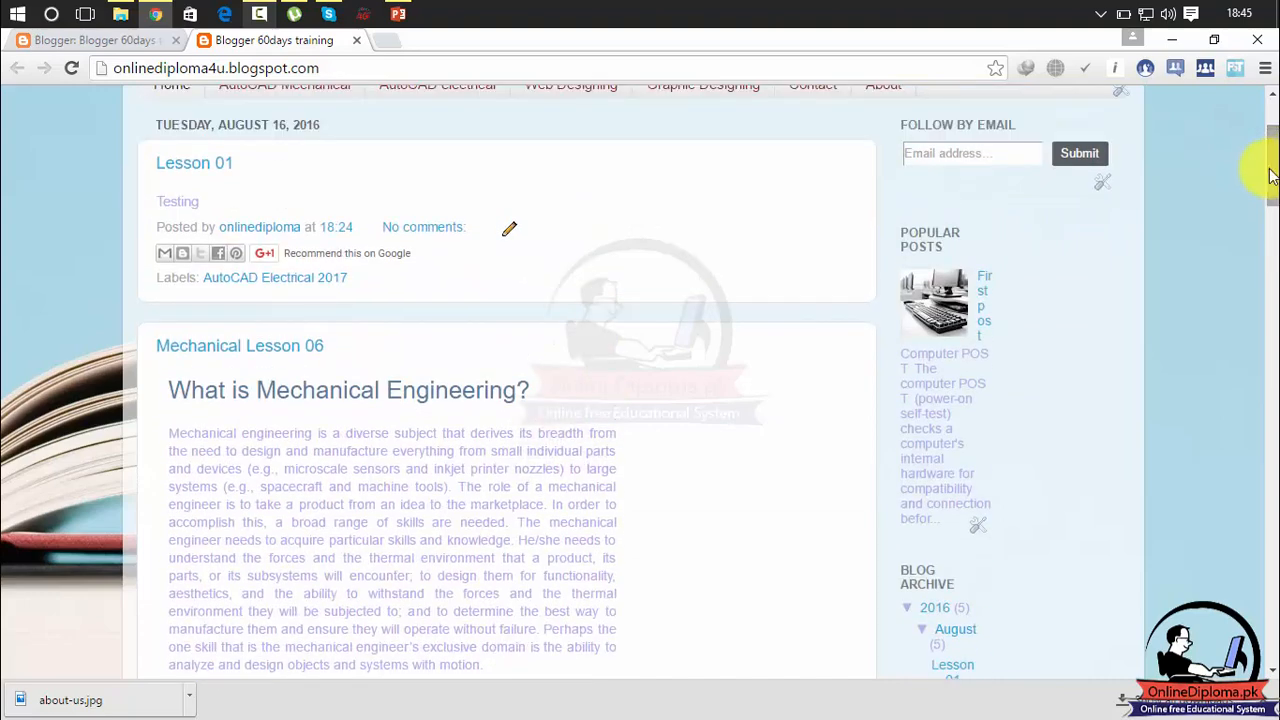
# Turn off the image thumbnail and snippet for the Popular Posts gadget in the layout and save it.
pyautogui.click(130, 40)
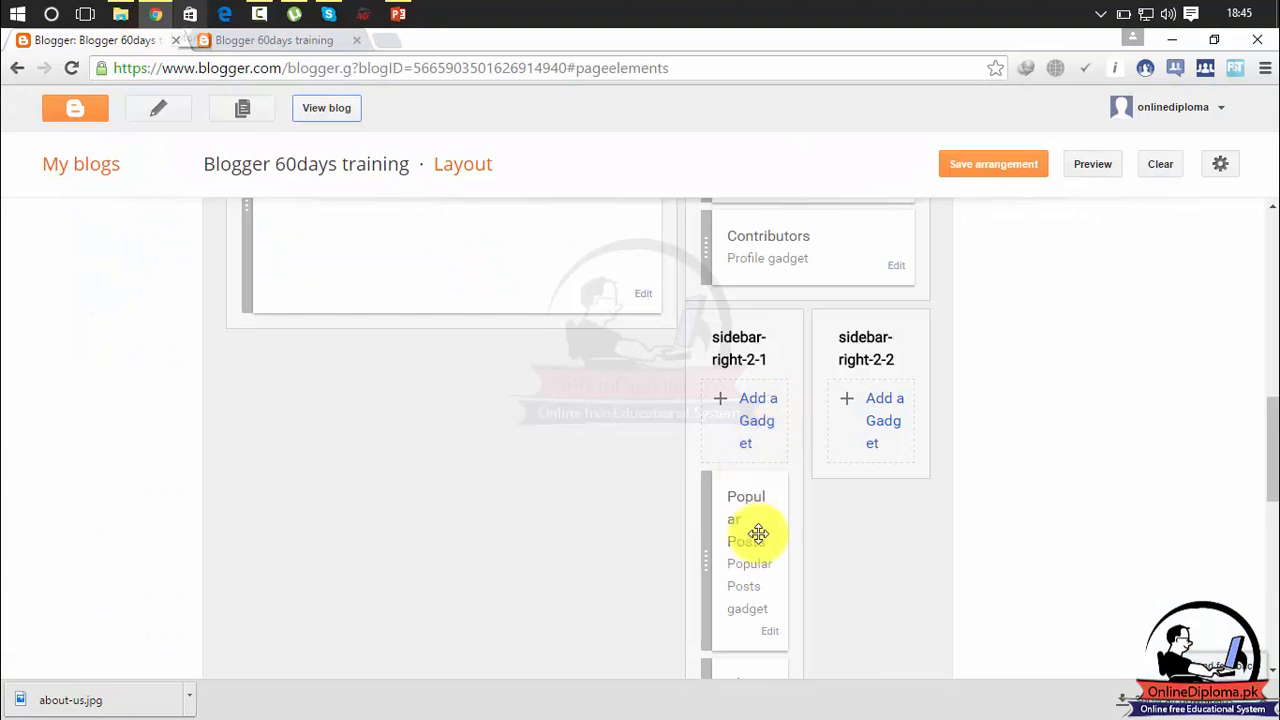
pyautogui.click(767, 631)
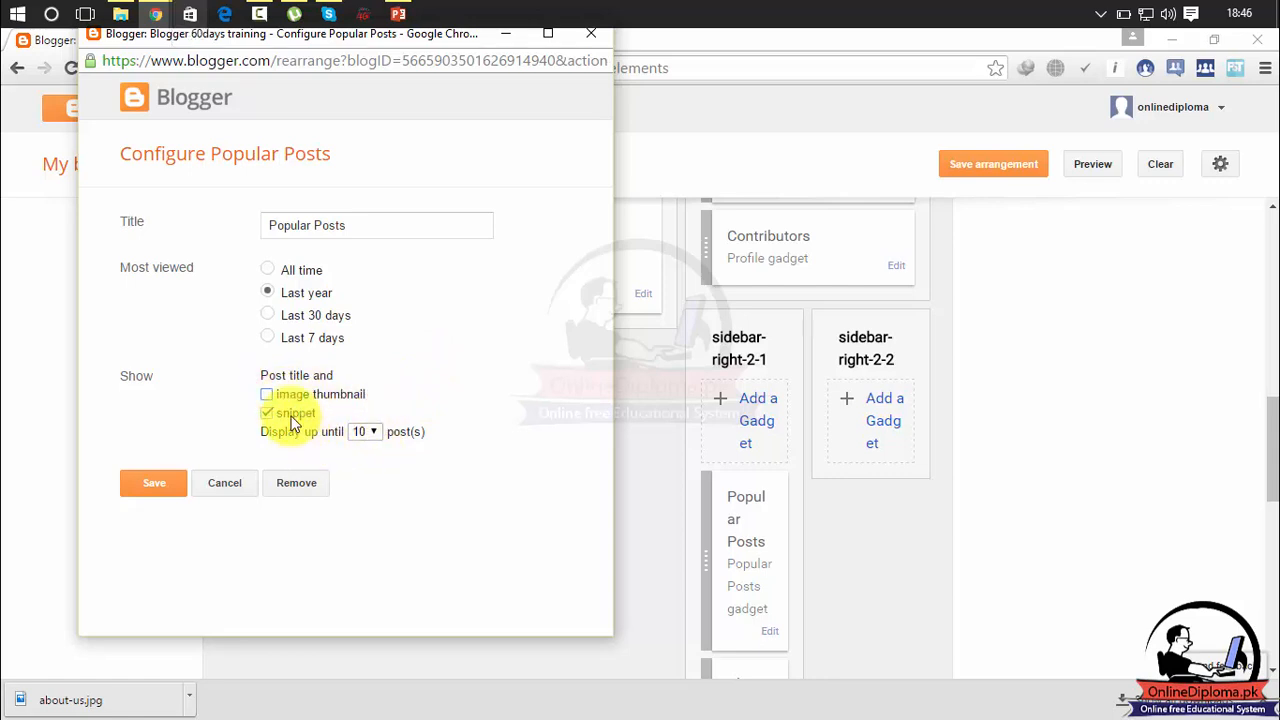
pyautogui.click(163, 482)
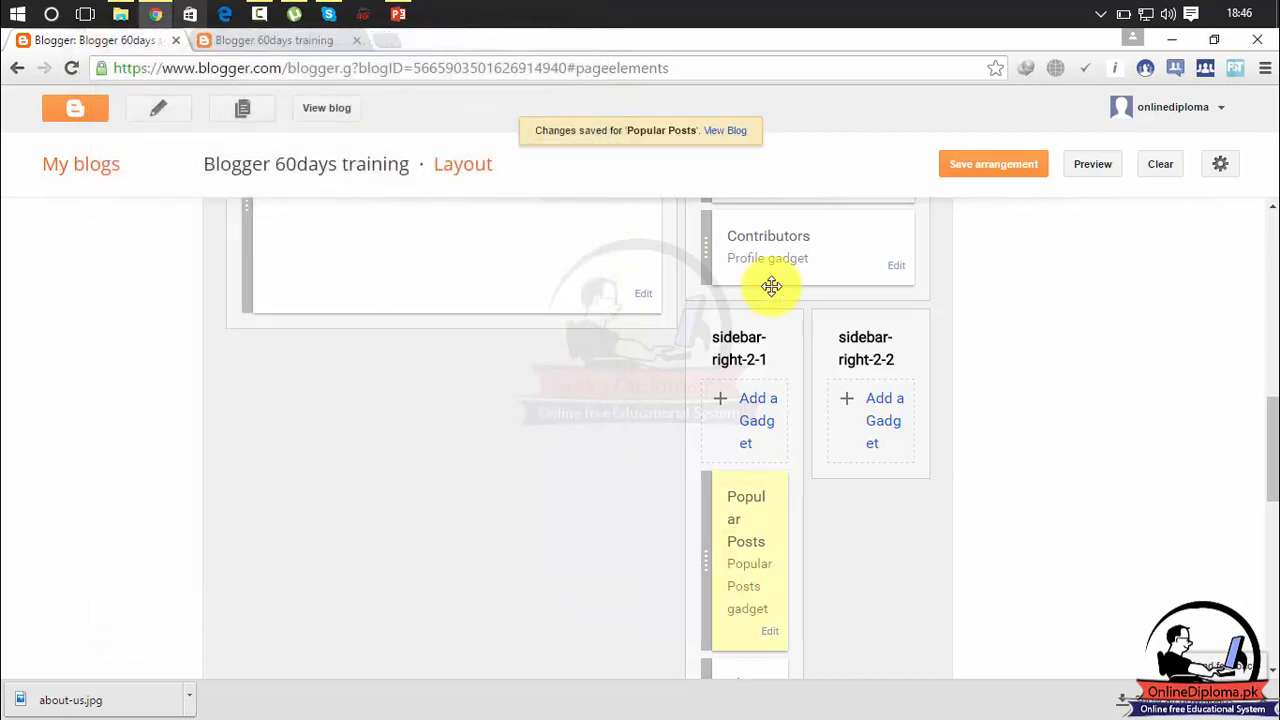
# Reload the published blog and check how the Popular Posts gadget looks without thumbnails and snippets.
pyautogui.click(288, 42)
pyautogui.click(75, 70)
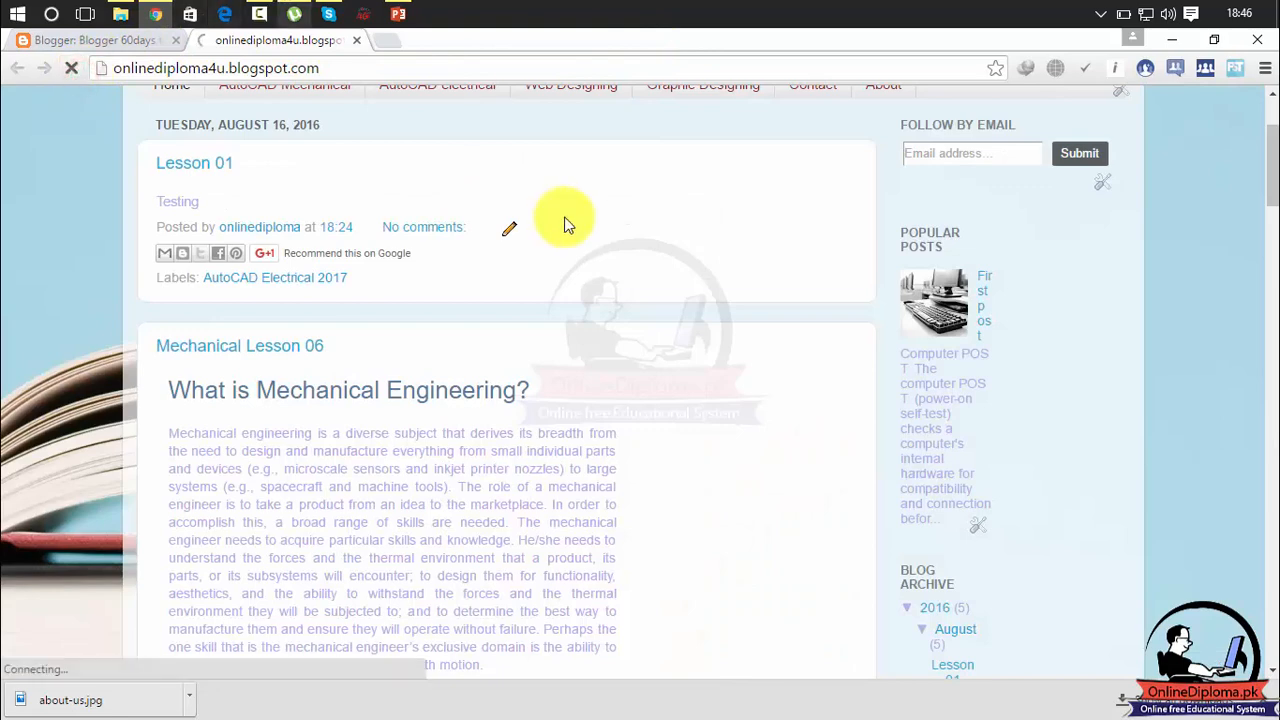
pyautogui.moveTo(1273, 170); pyautogui.dragTo(1270, 180)
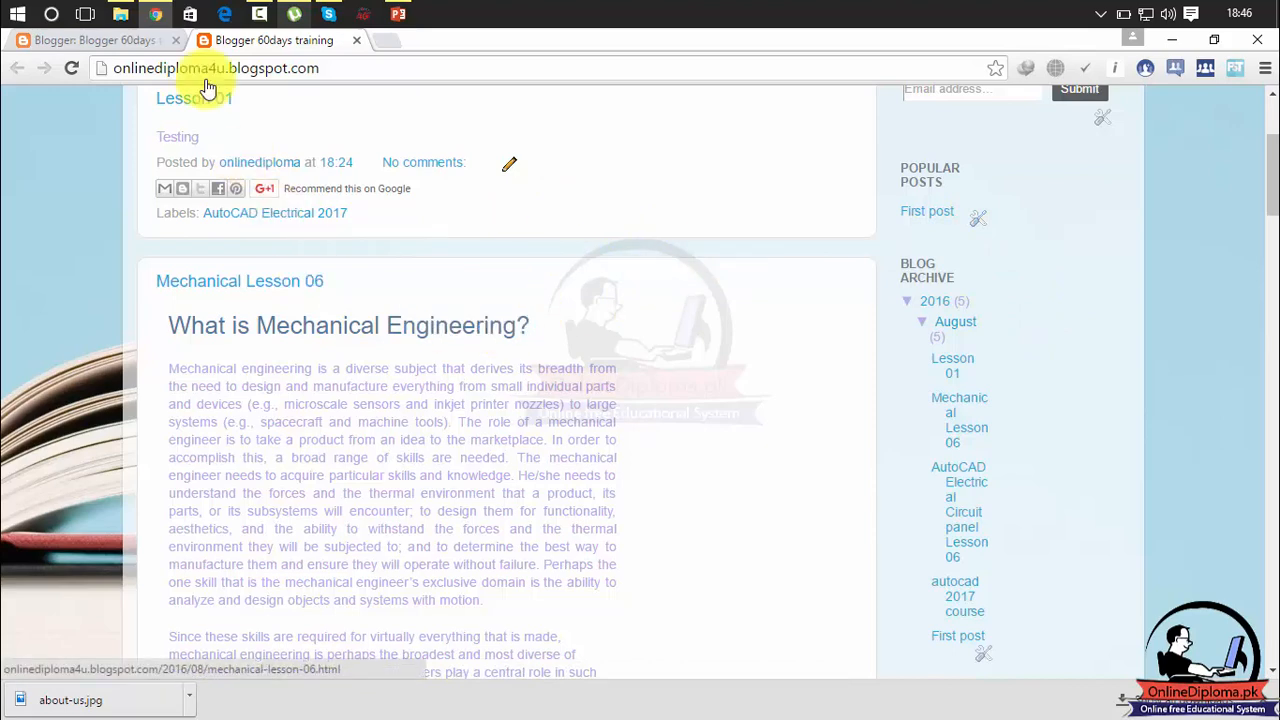
# Turn the snippet and image thumbnail back on for the Popular Posts gadget and save it.
pyautogui.click(145, 44)
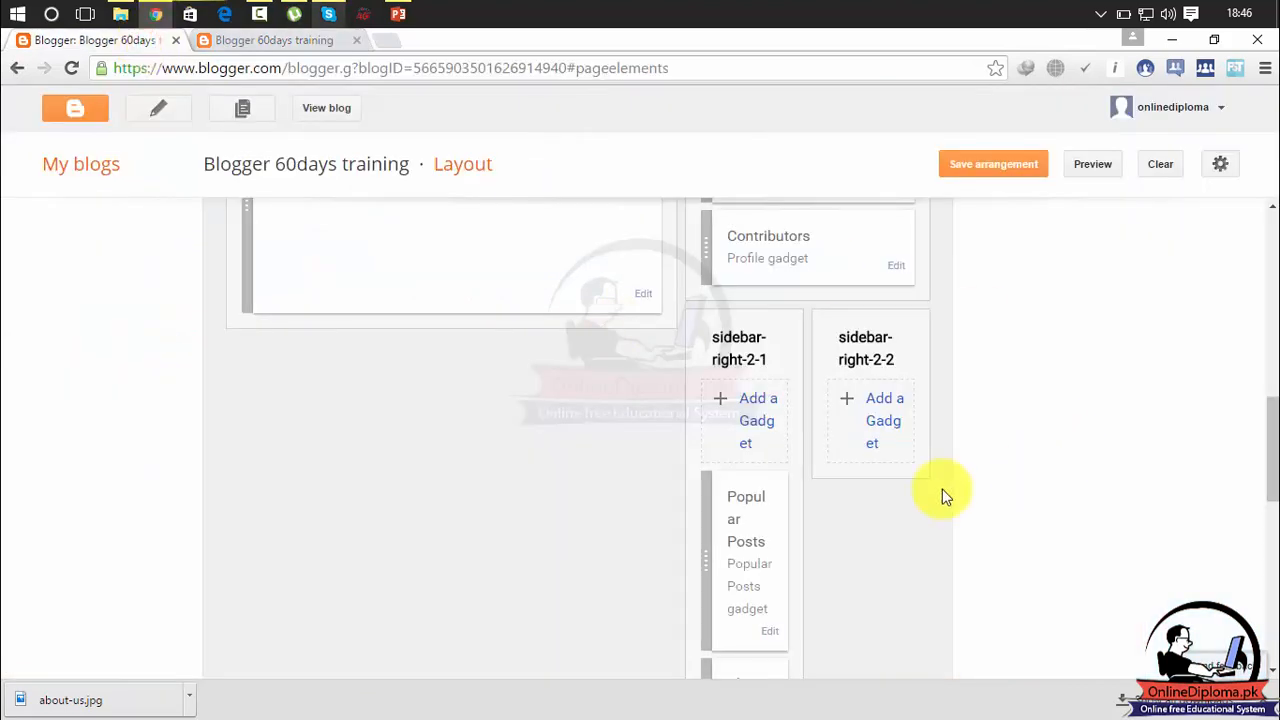
pyautogui.click(769, 633)
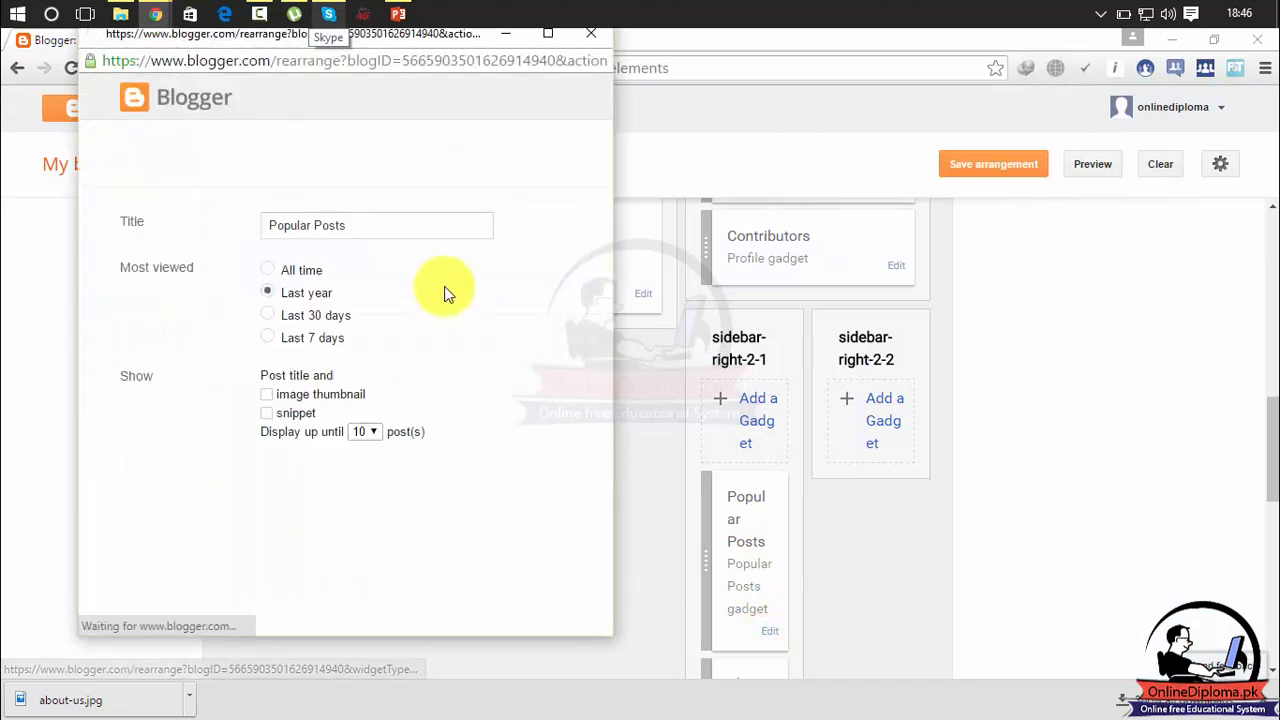
pyautogui.click(282, 412)
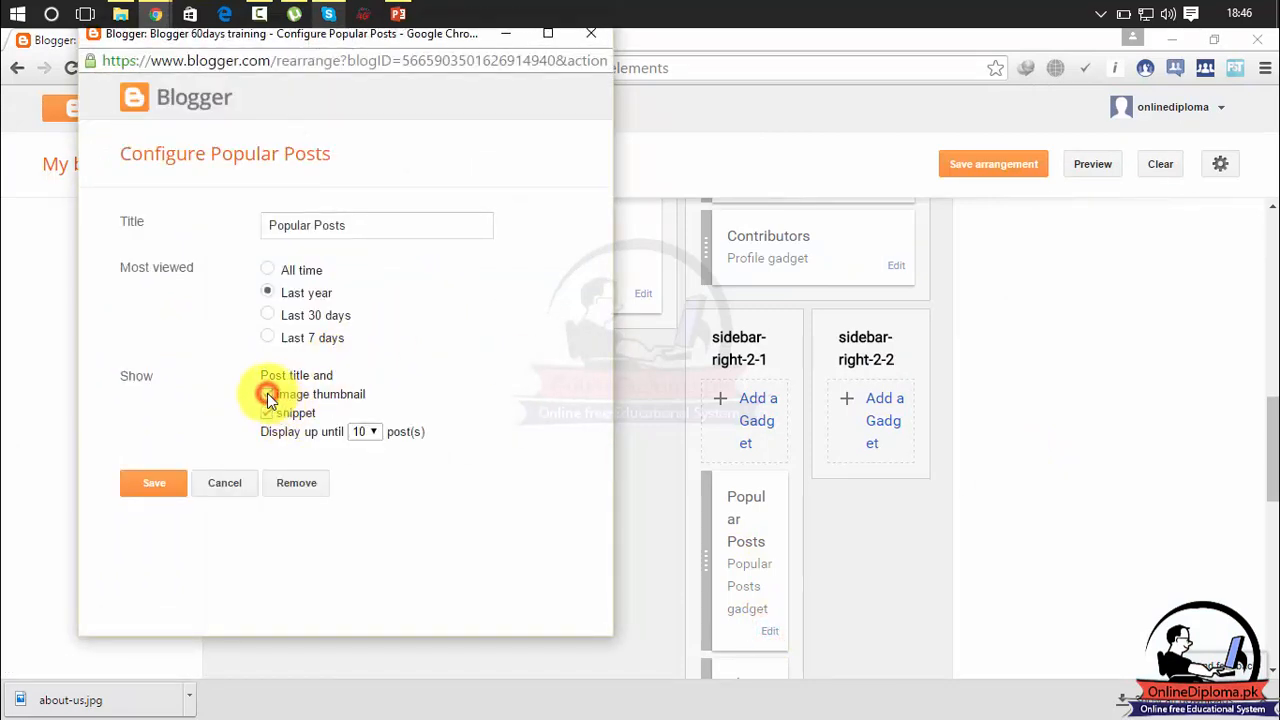
pyautogui.click(267, 395)
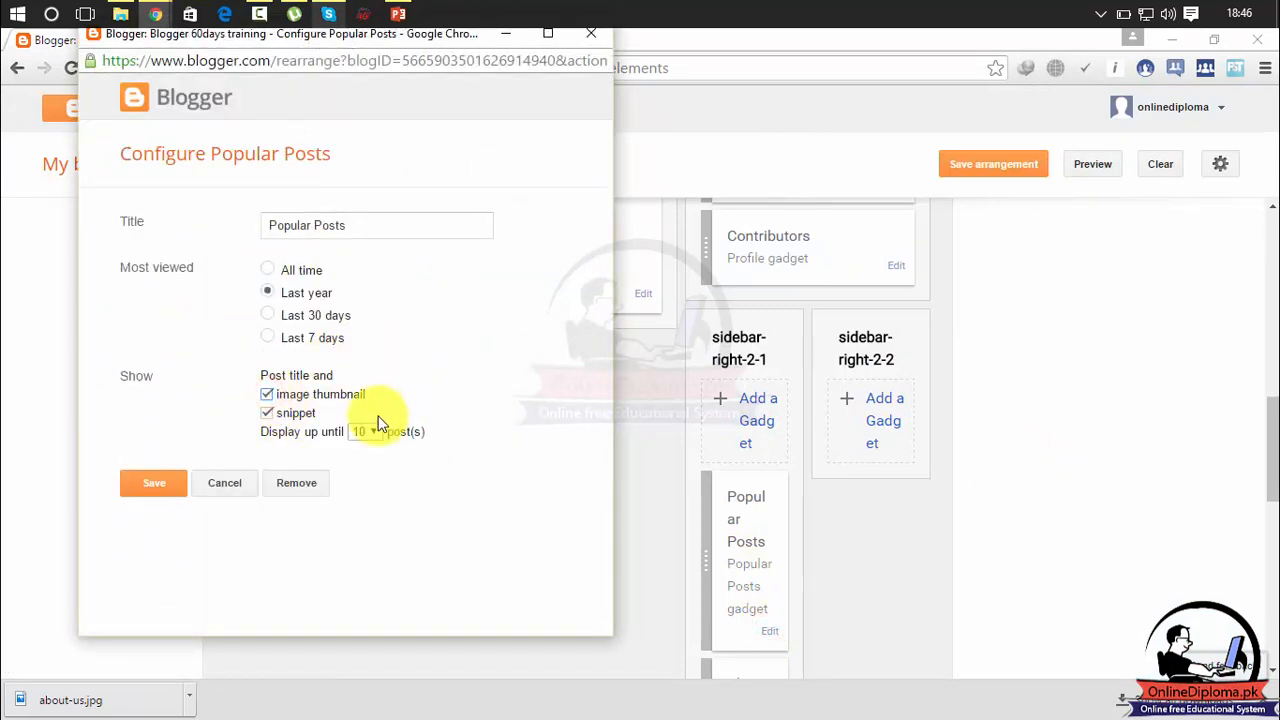
pyautogui.click(153, 484)
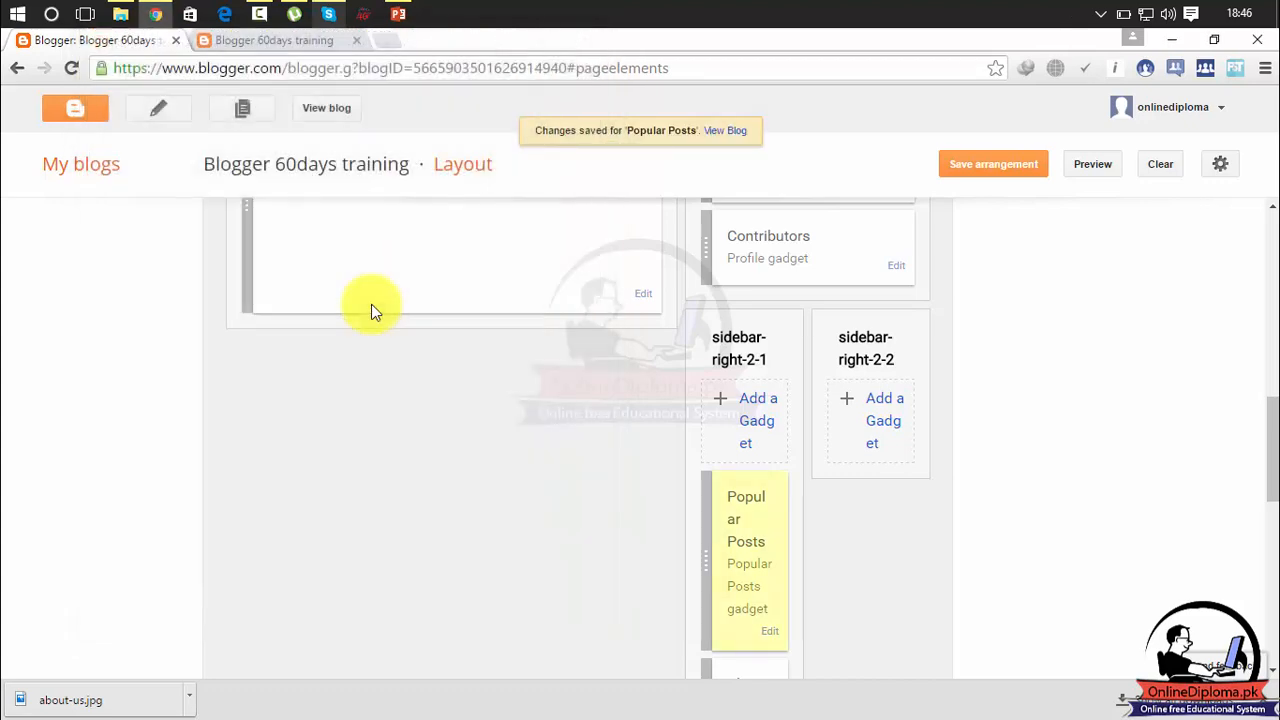
# Start adding a Featured post gadget to sidebar-right-2-2 and check the available post labels, leaving the filter at All Labels.
pyautogui.click(881, 416)
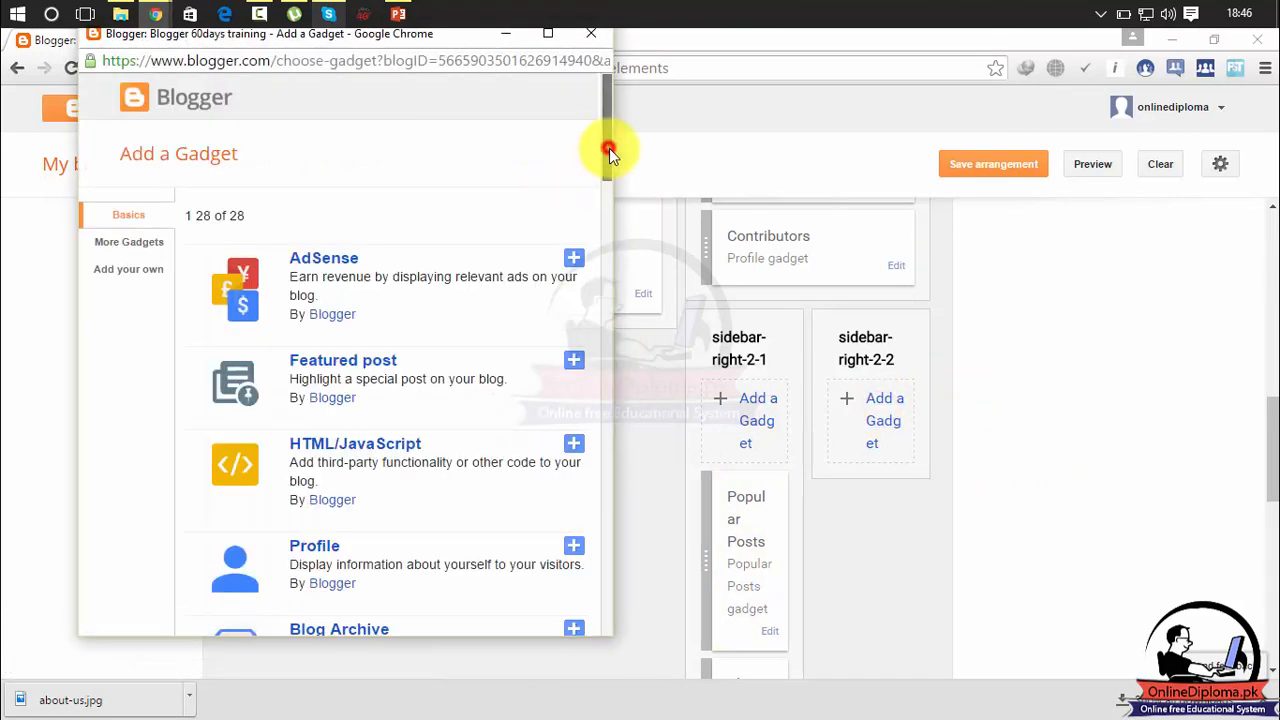
pyautogui.moveTo(609, 148); pyautogui.dragTo(620, 200)
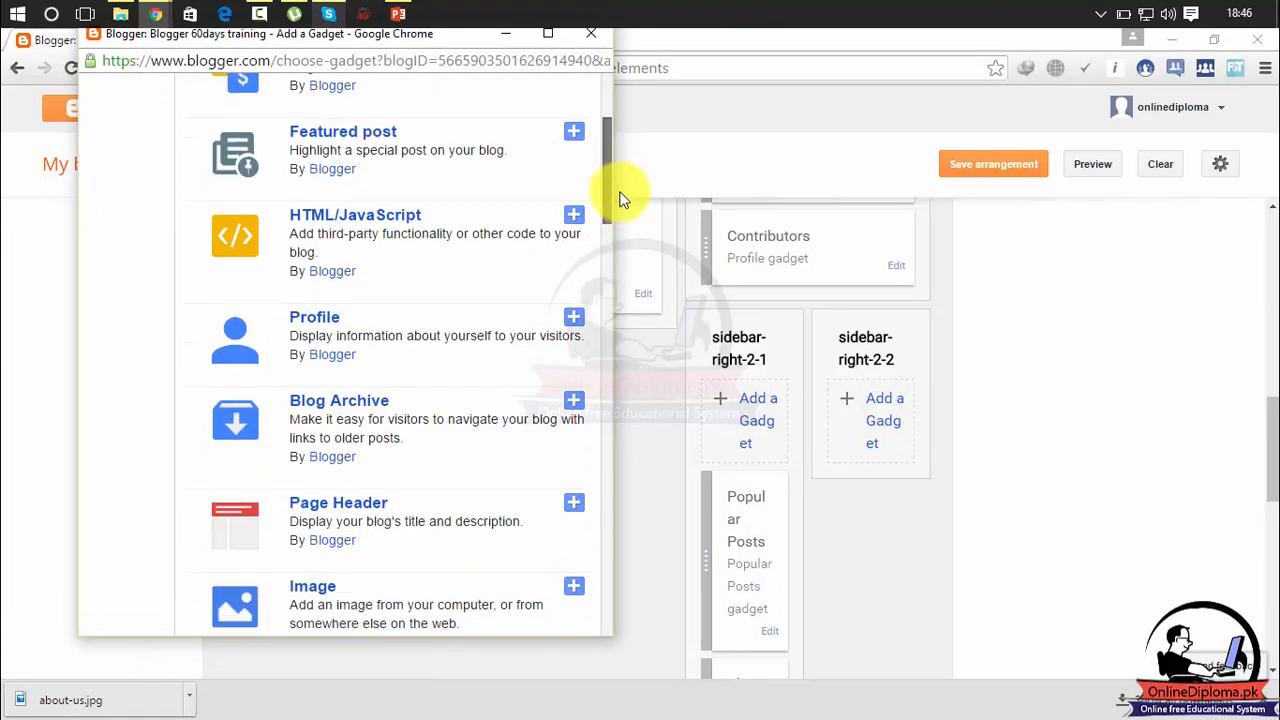
pyautogui.click(577, 136)
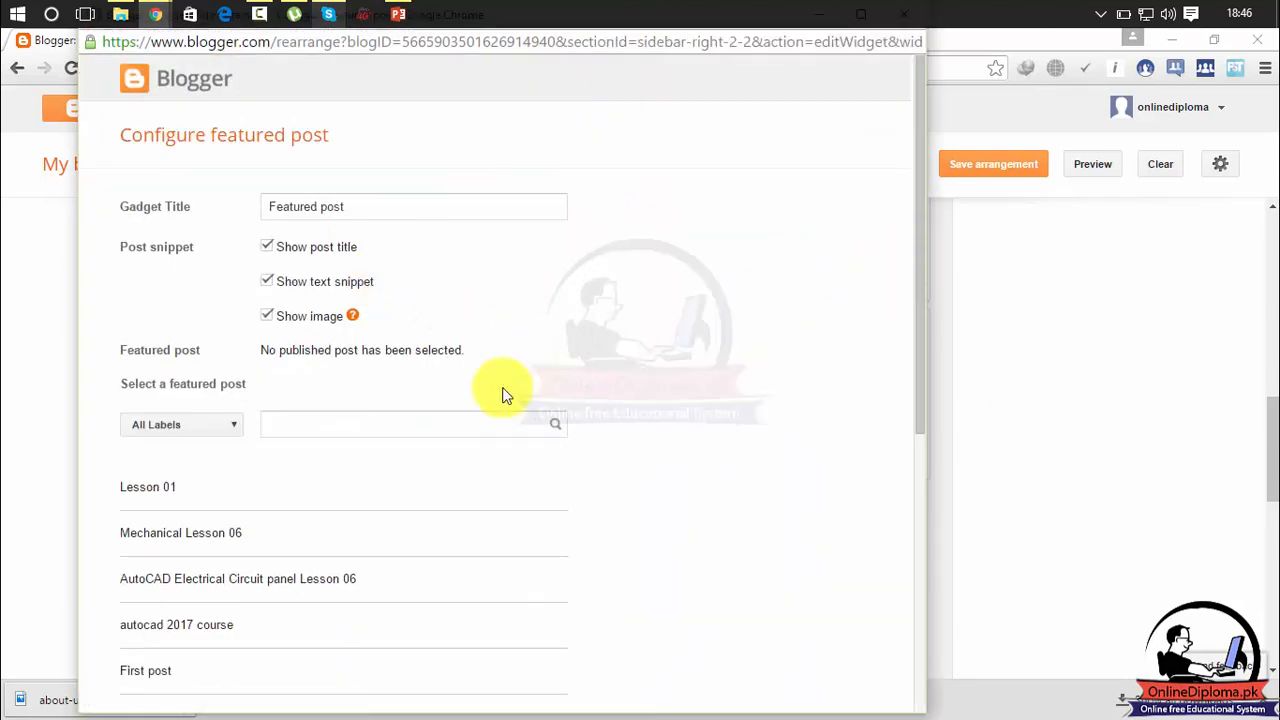
pyautogui.click(233, 425)
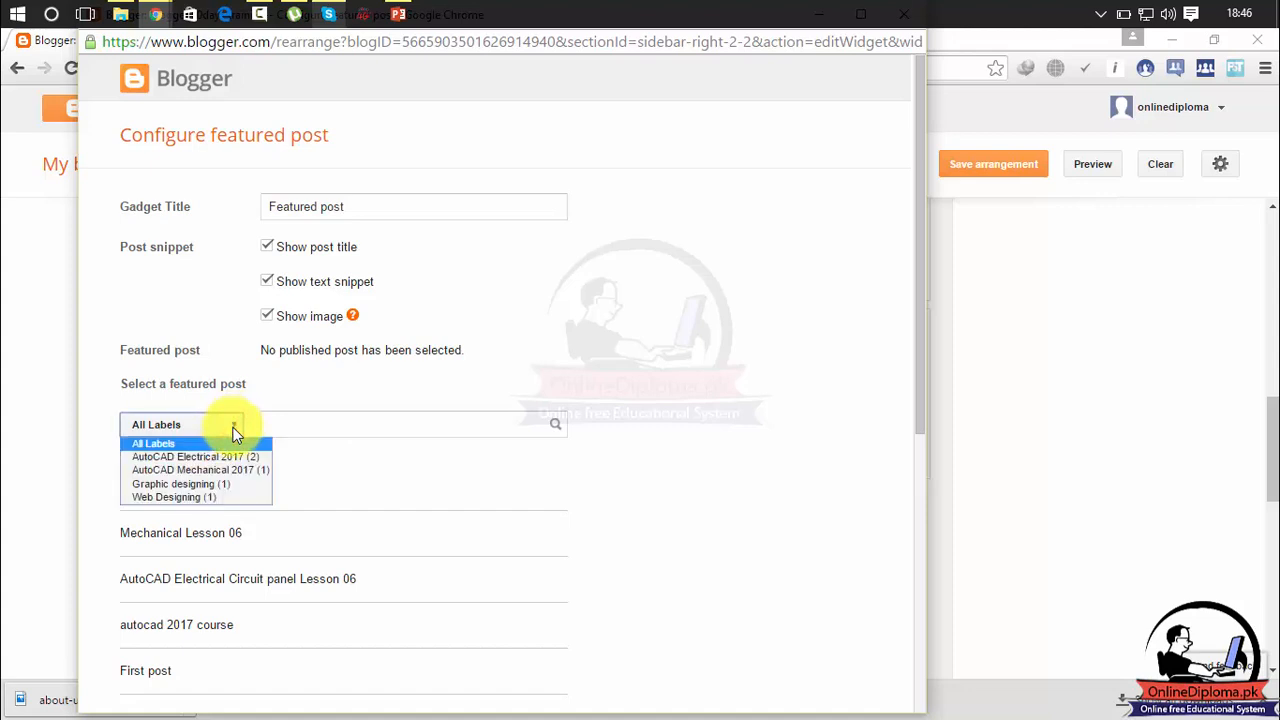
pyautogui.click(234, 447)
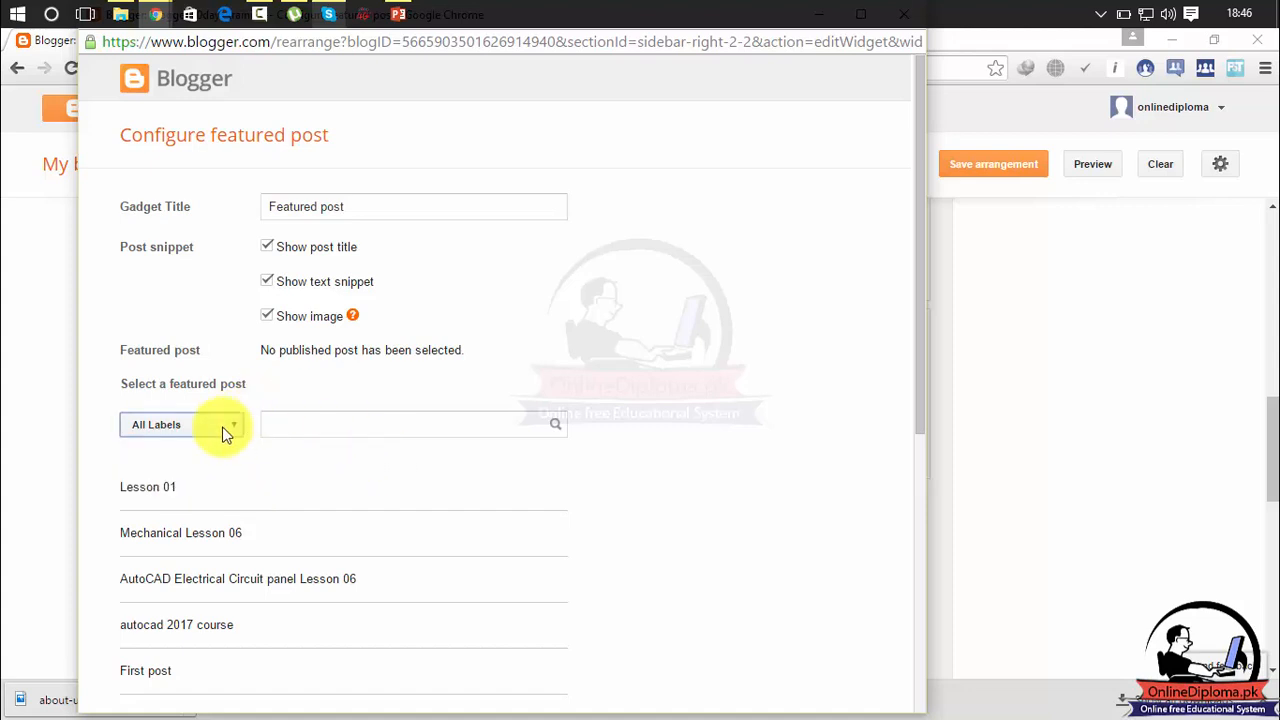
pyautogui.click(222, 428)
pyautogui.click(466, 457)
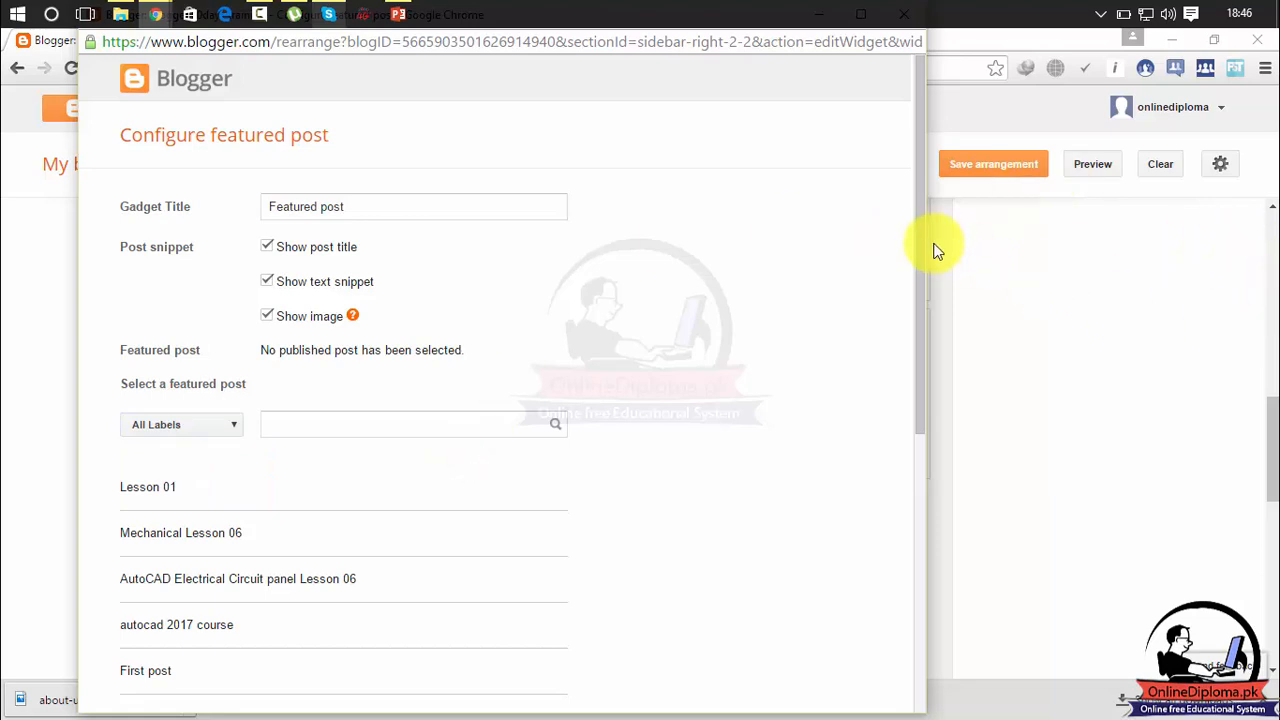
# Review the Featured post preview and try to save the gadget without selecting a post.
pyautogui.moveTo(923, 240); pyautogui.dragTo(981, 664)
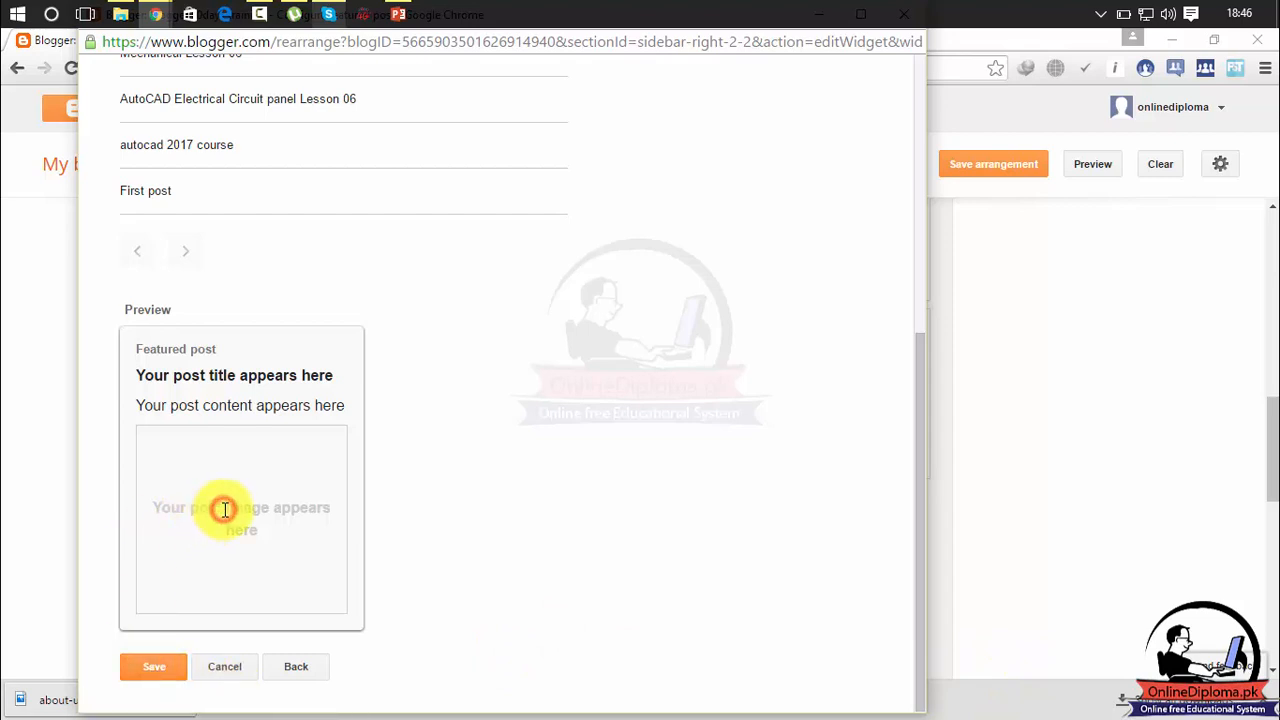
pyautogui.click(170, 666)
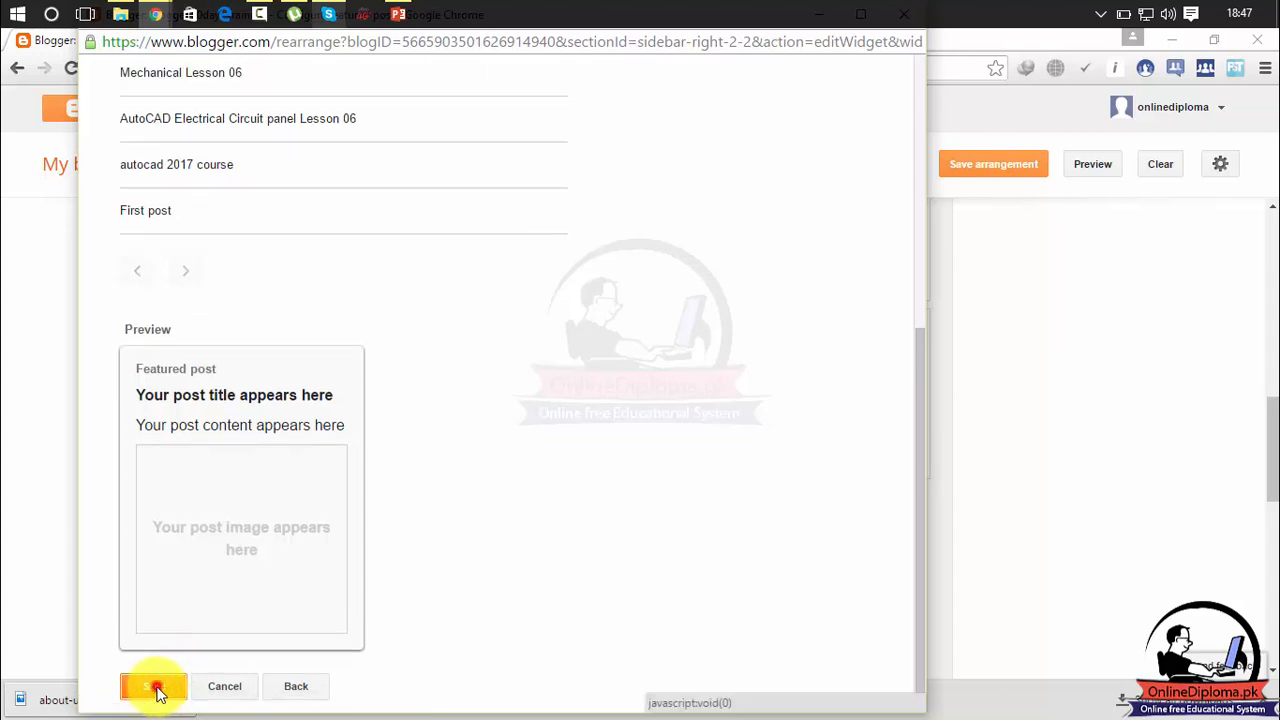
pyautogui.click(157, 687)
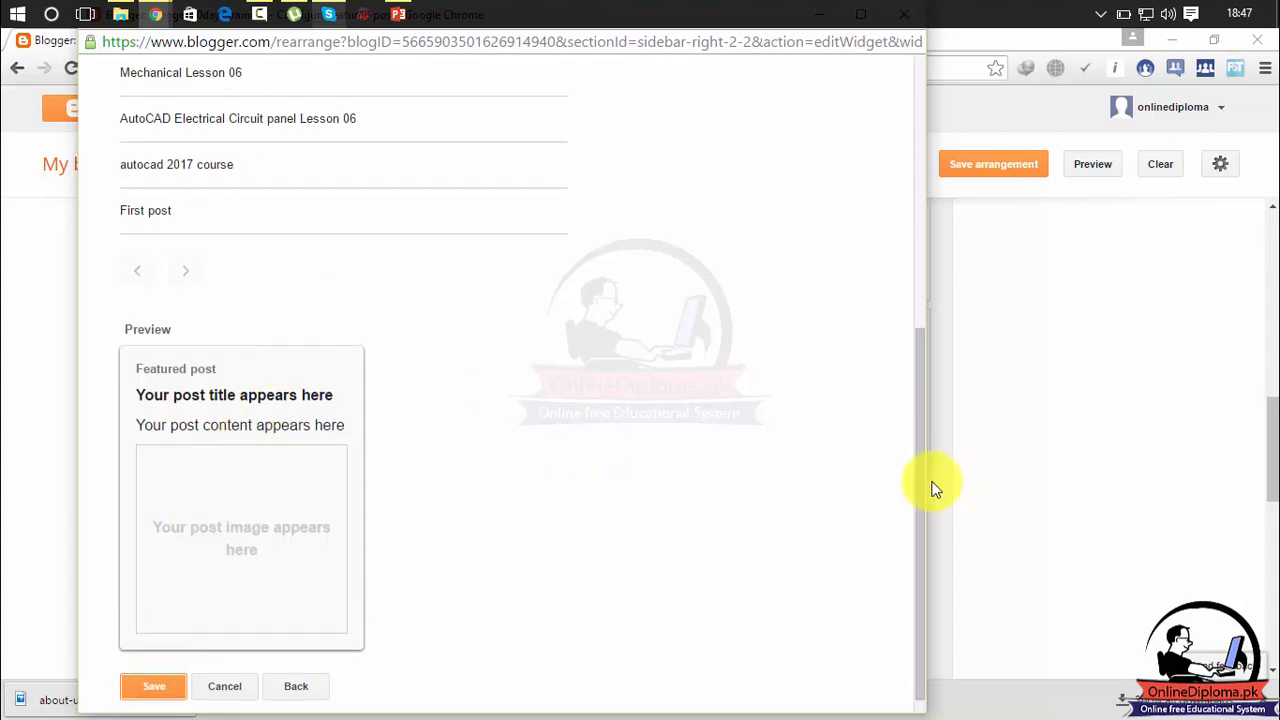
# Filter the posts available for the Featured post gadget by the AutoCAD Electrical 2017 label.
pyautogui.moveTo(919, 479); pyautogui.dragTo(920, 211)
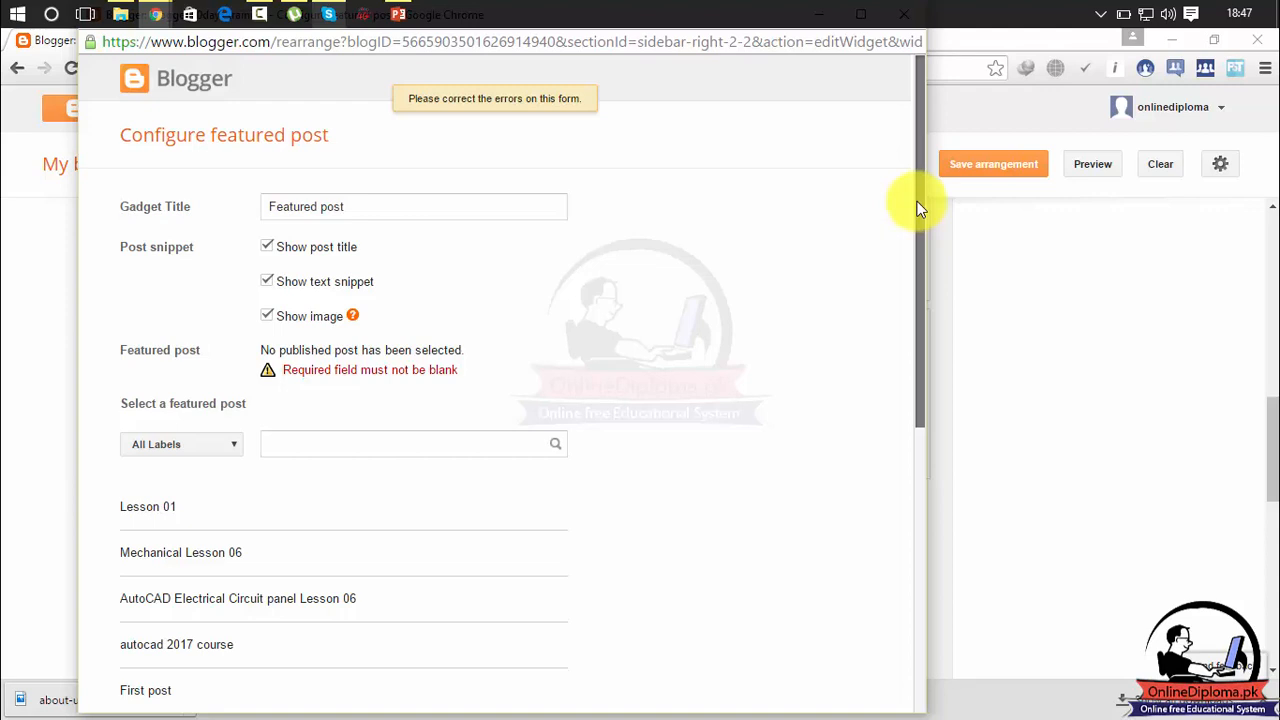
pyautogui.click(207, 445)
pyautogui.click(192, 479)
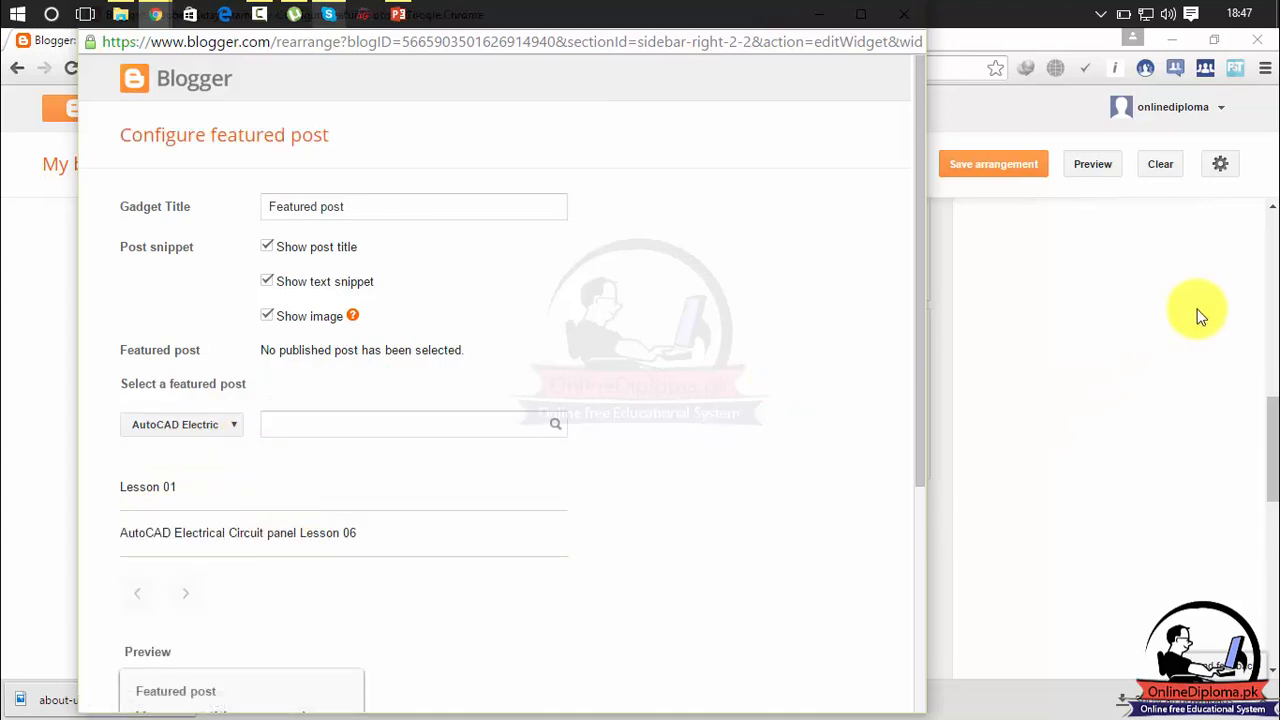
pyautogui.click(1268, 404)
pyautogui.moveTo(1268, 420); pyautogui.dragTo(1260, 388)
pyautogui.scroll(-3, 1086, 351)
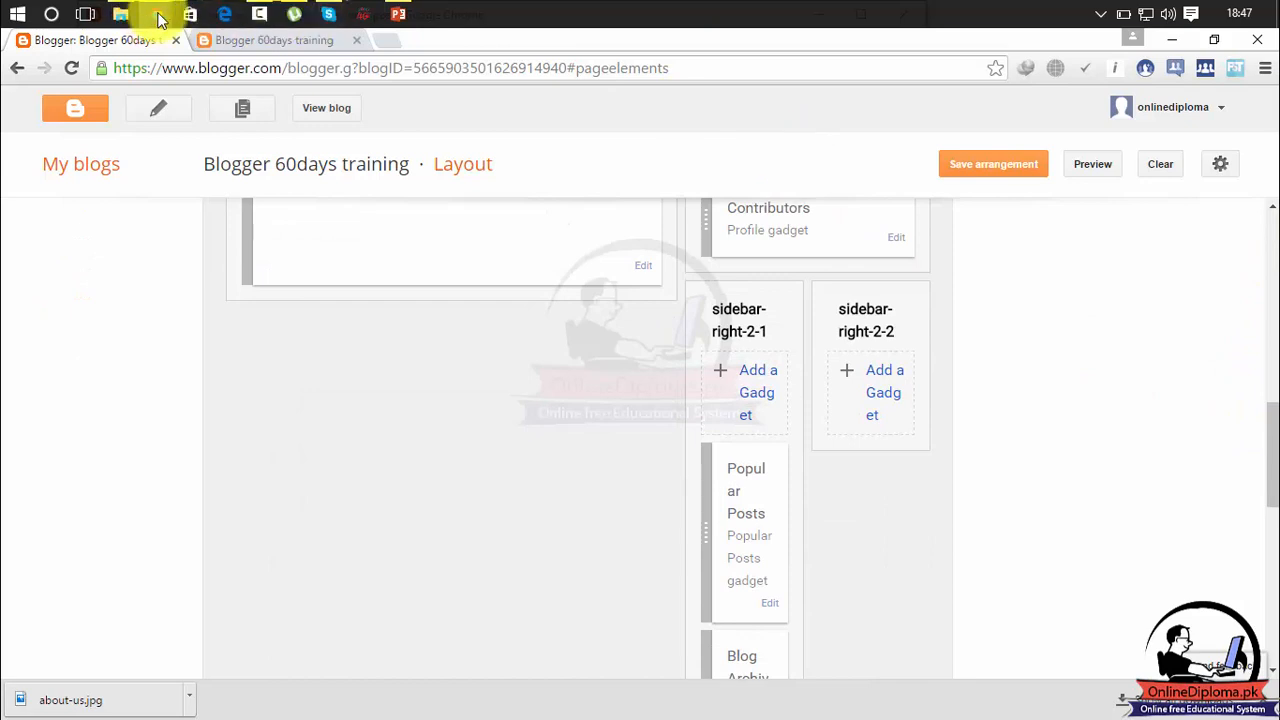
pyautogui.moveTo(160, 18)
pyautogui.click(258, 95)
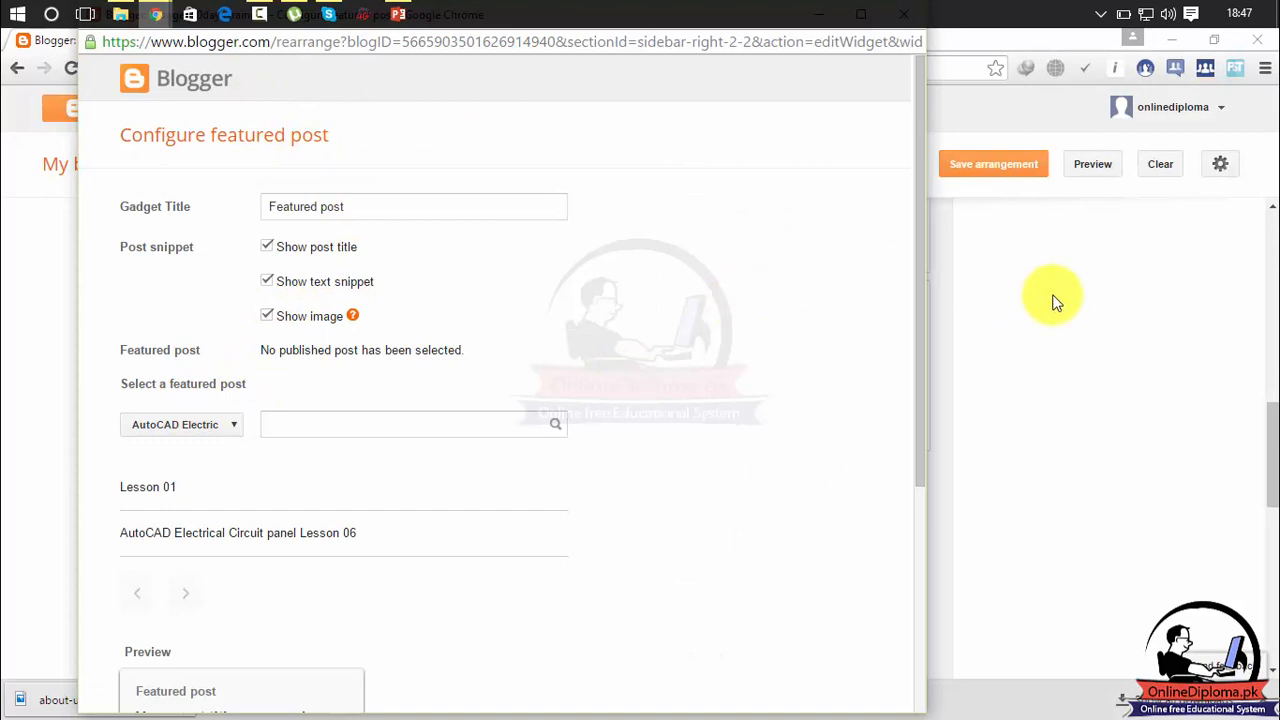
# Reset the label filter for choosing the featured post to All Labels.
pyautogui.moveTo(917, 327); pyautogui.dragTo(971, 503)
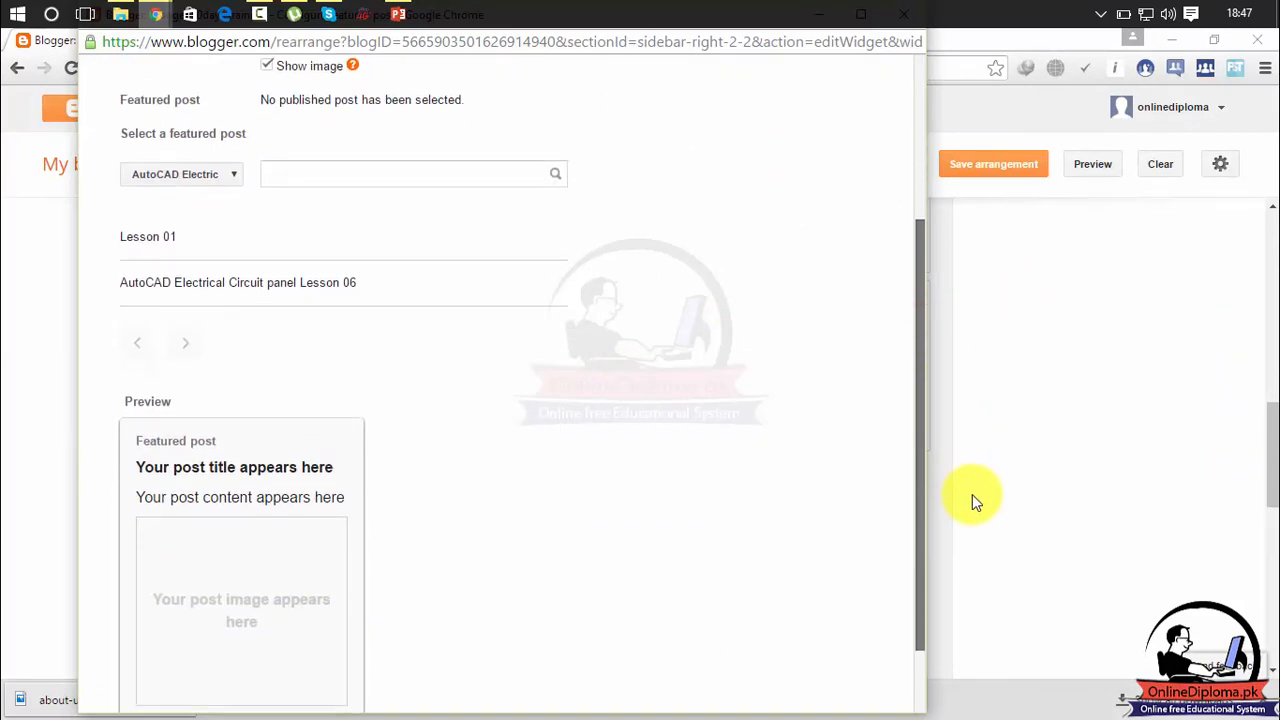
pyautogui.scroll(3, 787, 437)
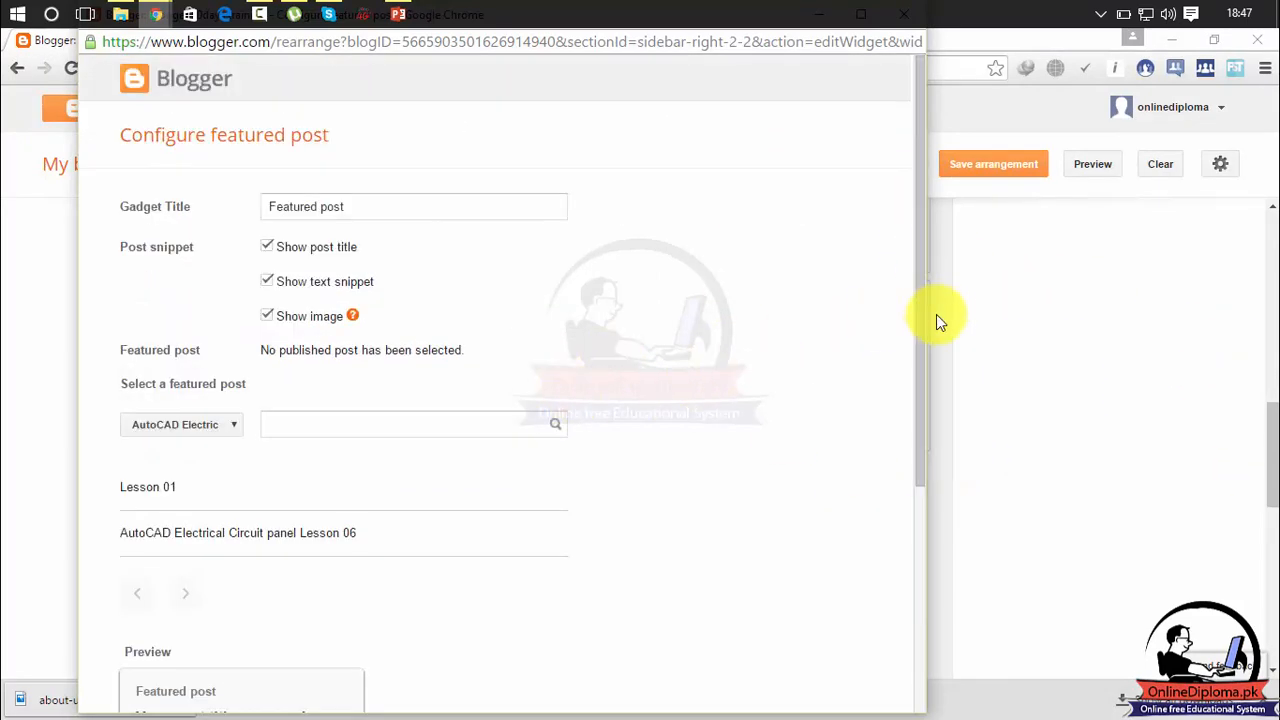
pyautogui.moveTo(923, 329); pyautogui.dragTo(934, 386)
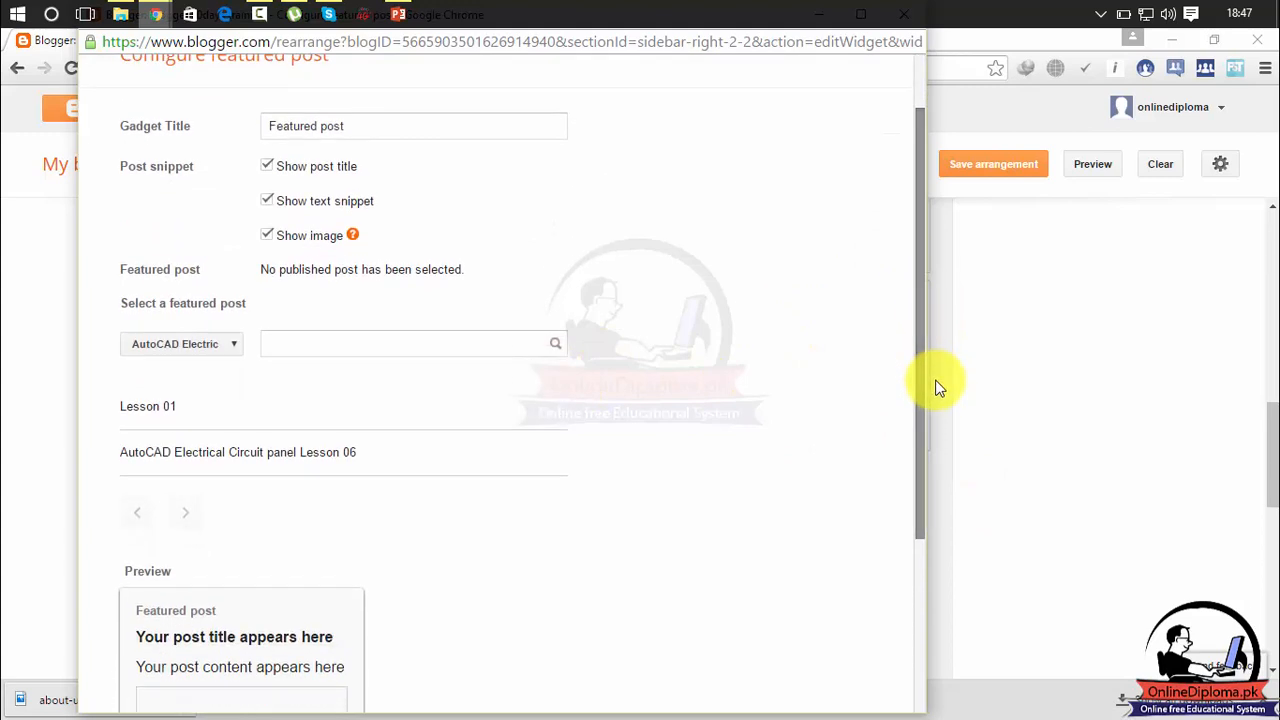
pyautogui.click(227, 345)
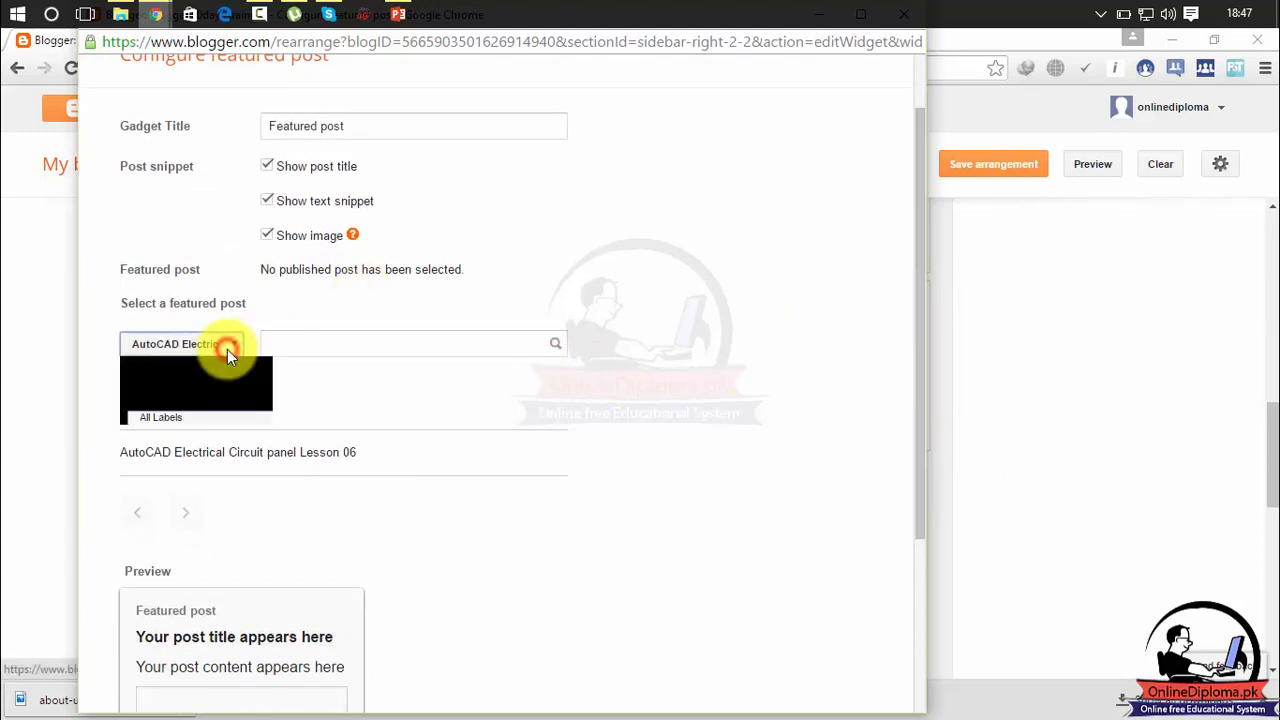
pyautogui.click(200, 418)
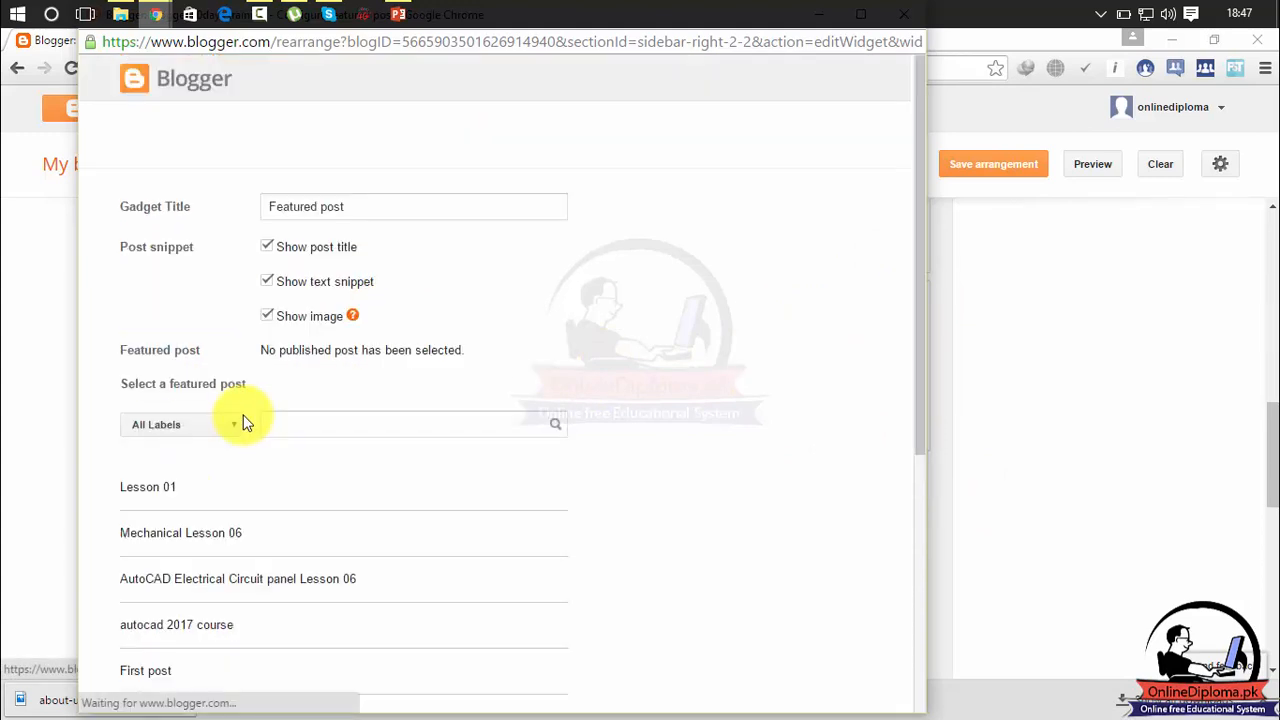
# Select AutoCAD Electrical Circuit panel Lesson 06 as the featured post and save the Featured post gadget.
pyautogui.moveTo(916, 275); pyautogui.dragTo(924, 342)
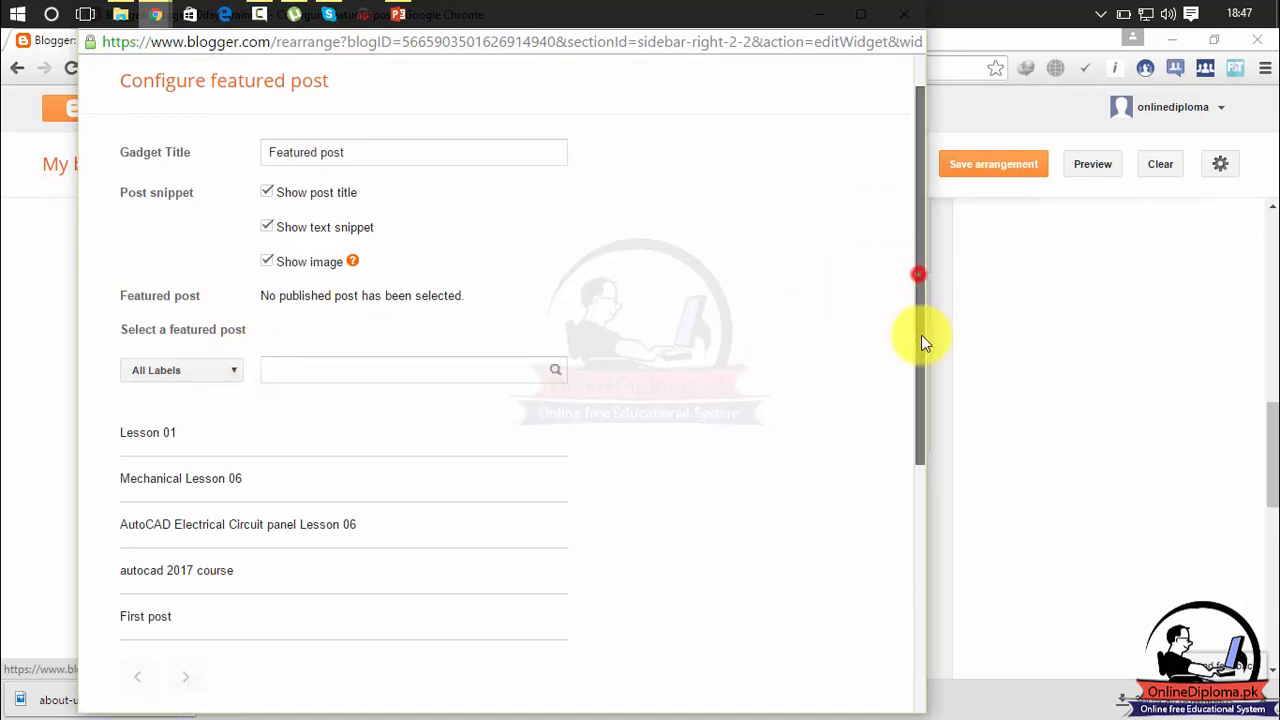
pyautogui.scroll(-3, 905, 360)
pyautogui.click(280, 372)
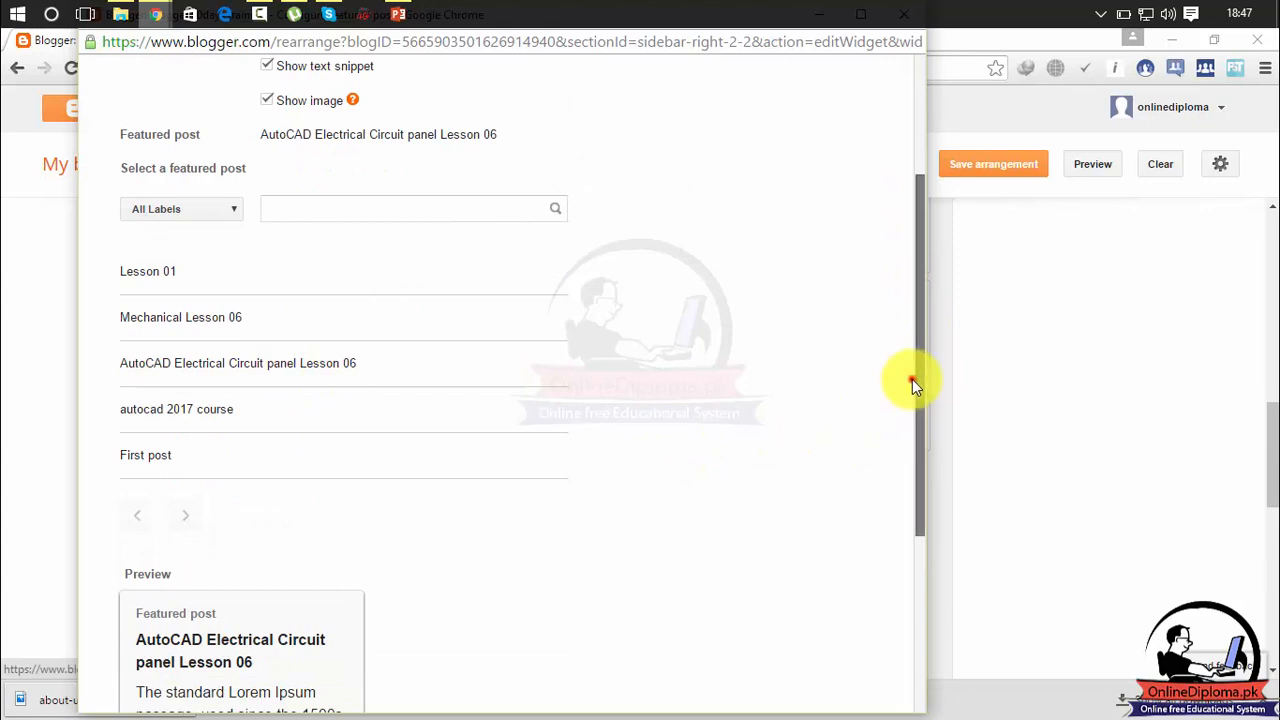
pyautogui.moveTo(912, 379); pyautogui.dragTo(909, 586)
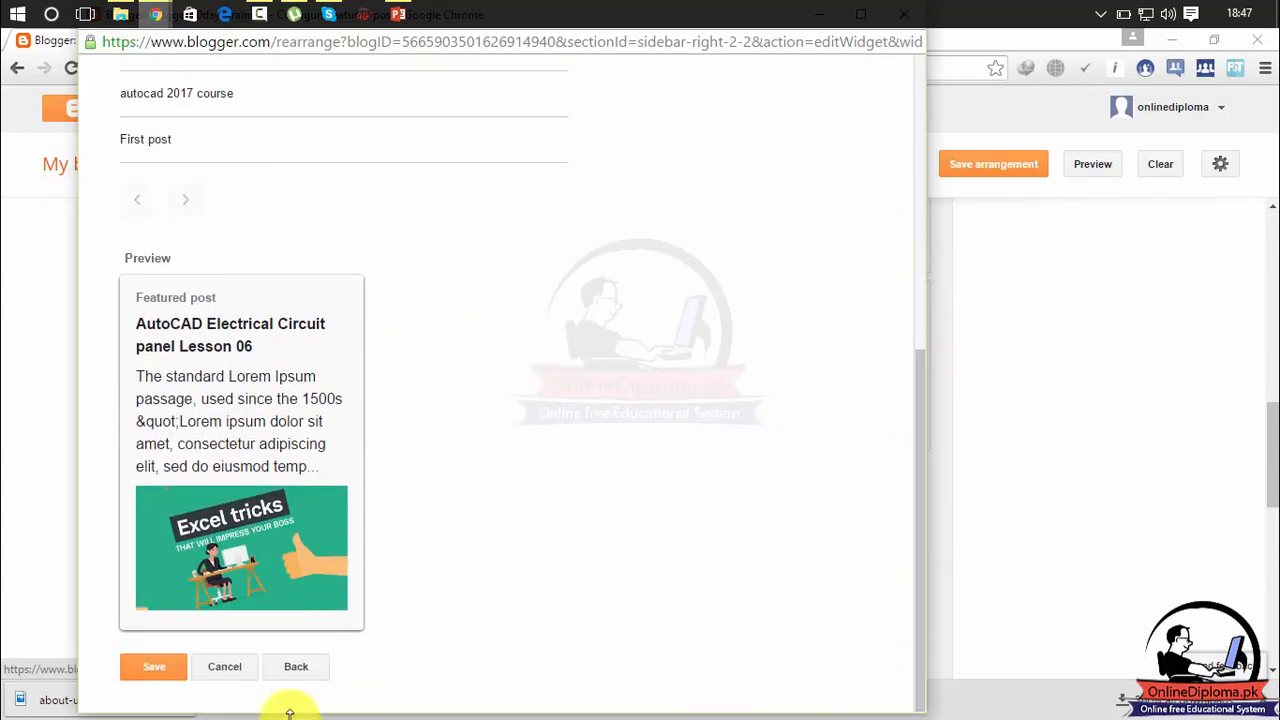
pyautogui.click(142, 666)
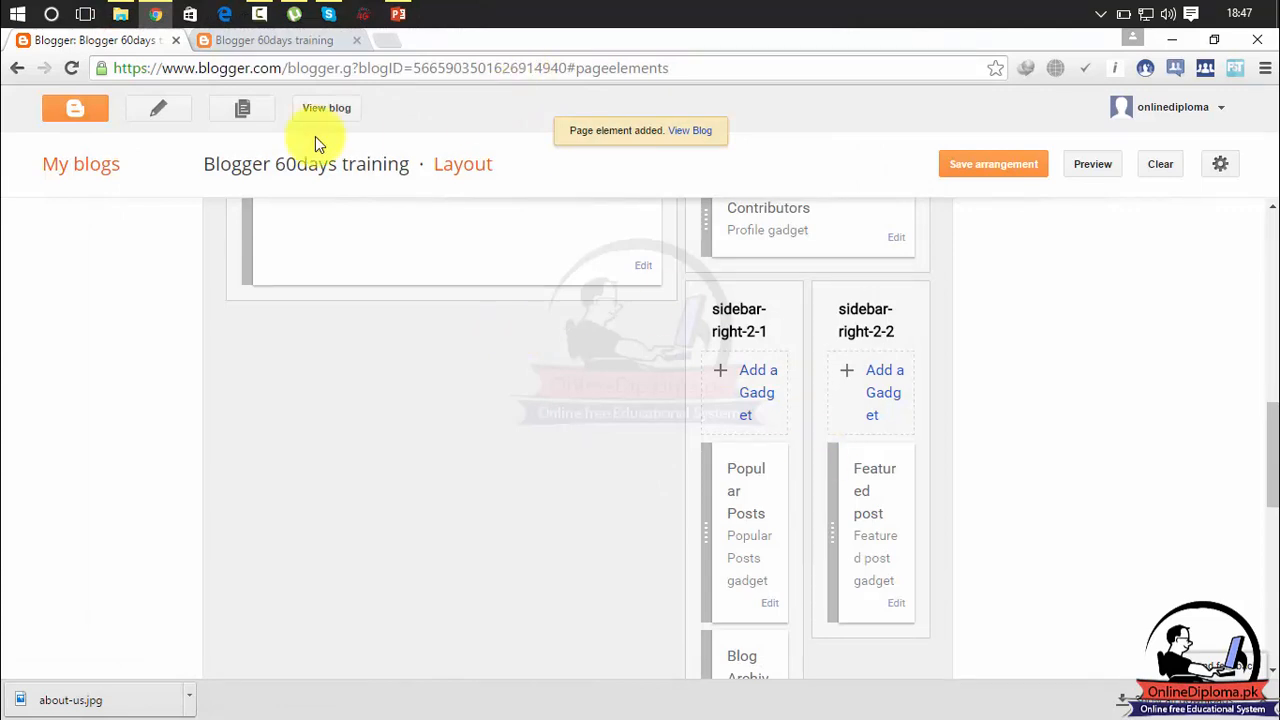
# View the live blog to check the Popular Posts and Featured post gadgets in its sidebar, and return to the layout page.
pyautogui.click(331, 111)
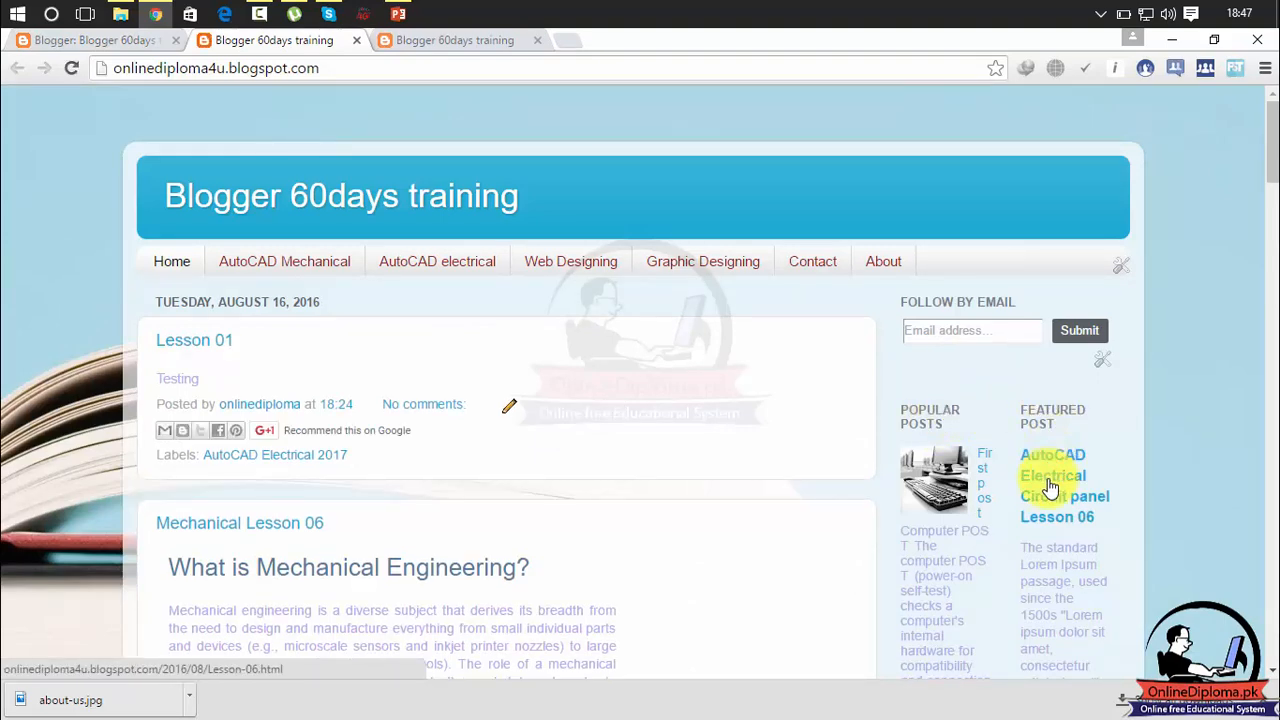
pyautogui.moveTo(1272, 143); pyautogui.dragTo(1268, 227)
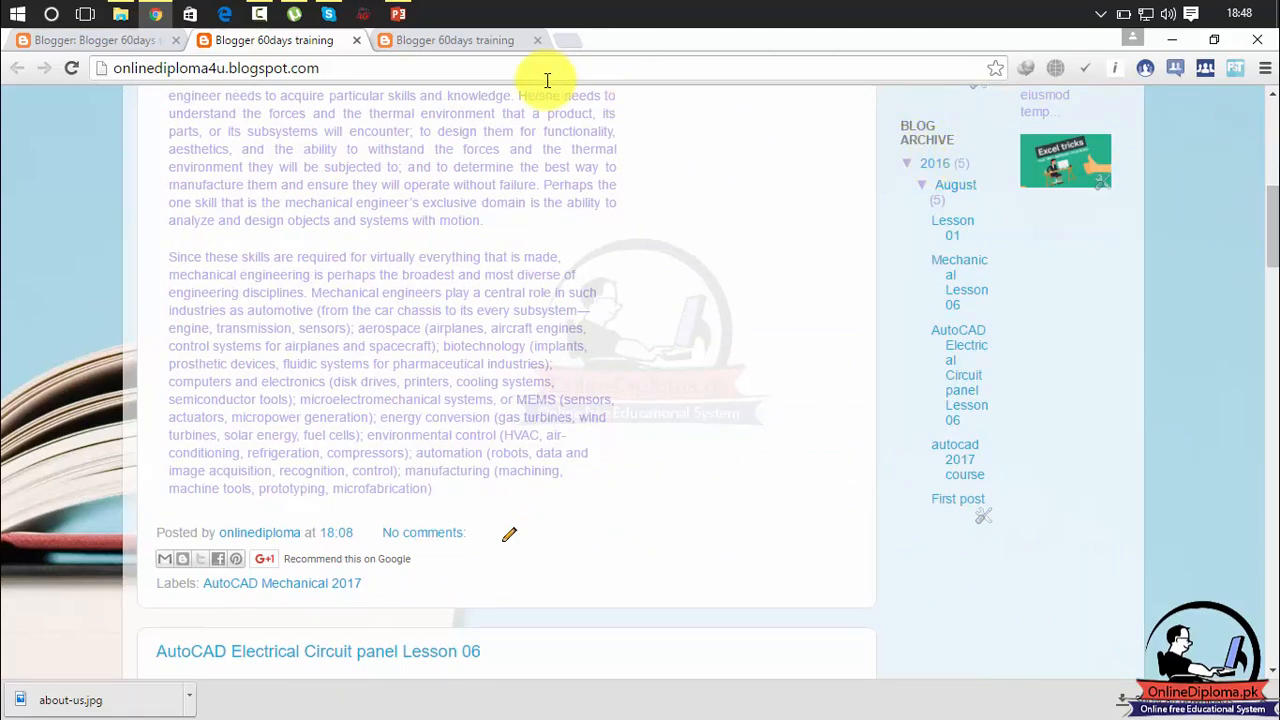
pyautogui.click(133, 42)
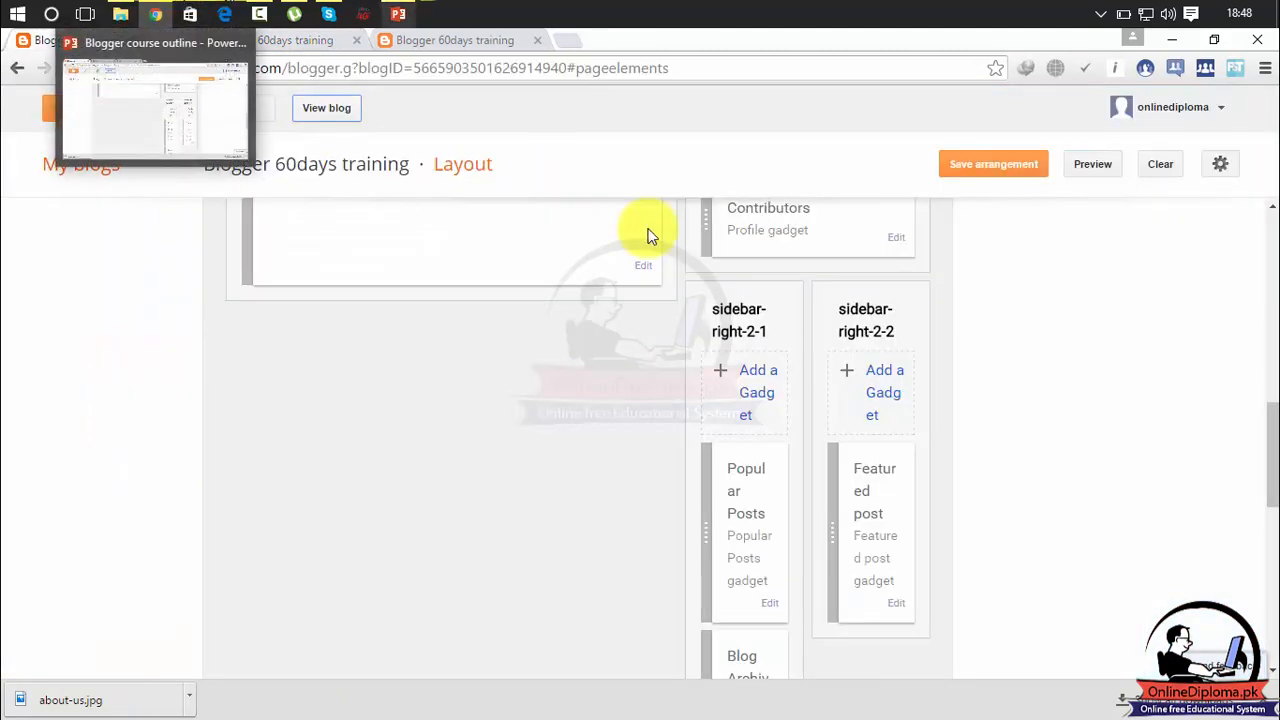
# Start adding an Image gadget to the sidebar-right-2-1 section of the layout.
pyautogui.moveTo(1270, 440); pyautogui.dragTo(1272, 540)
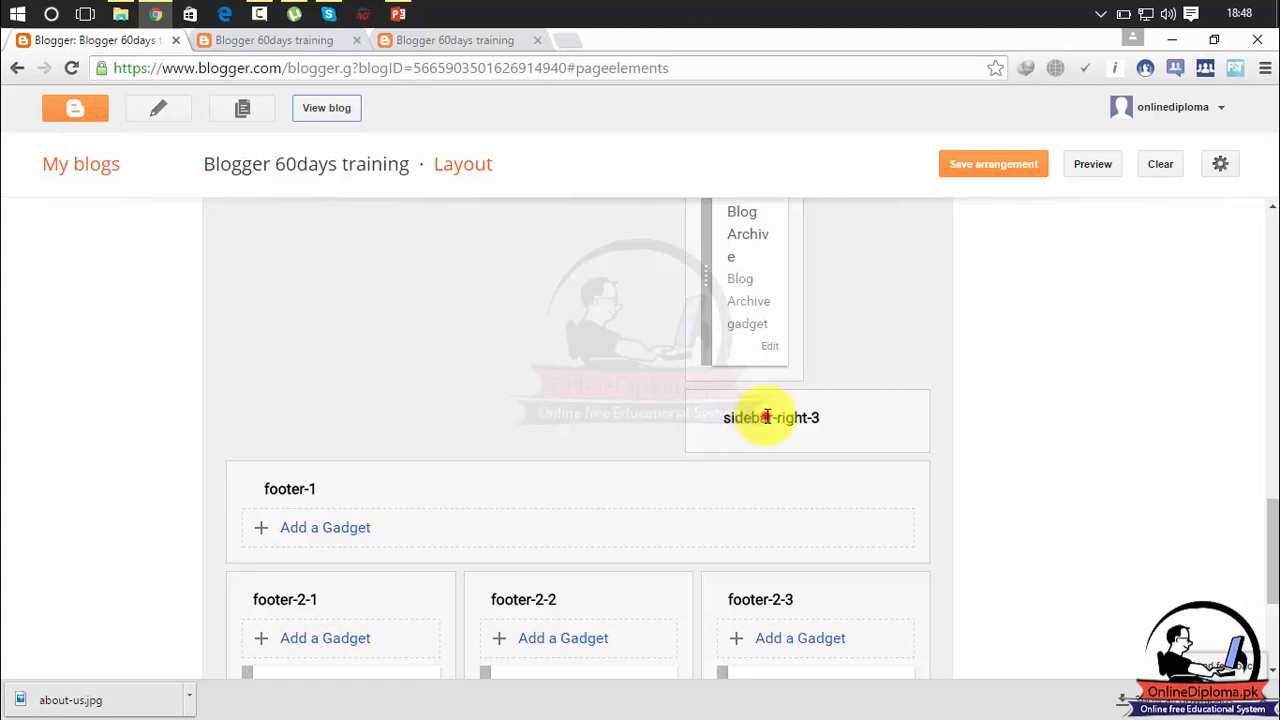
pyautogui.moveTo(1266, 531); pyautogui.dragTo(1268, 487)
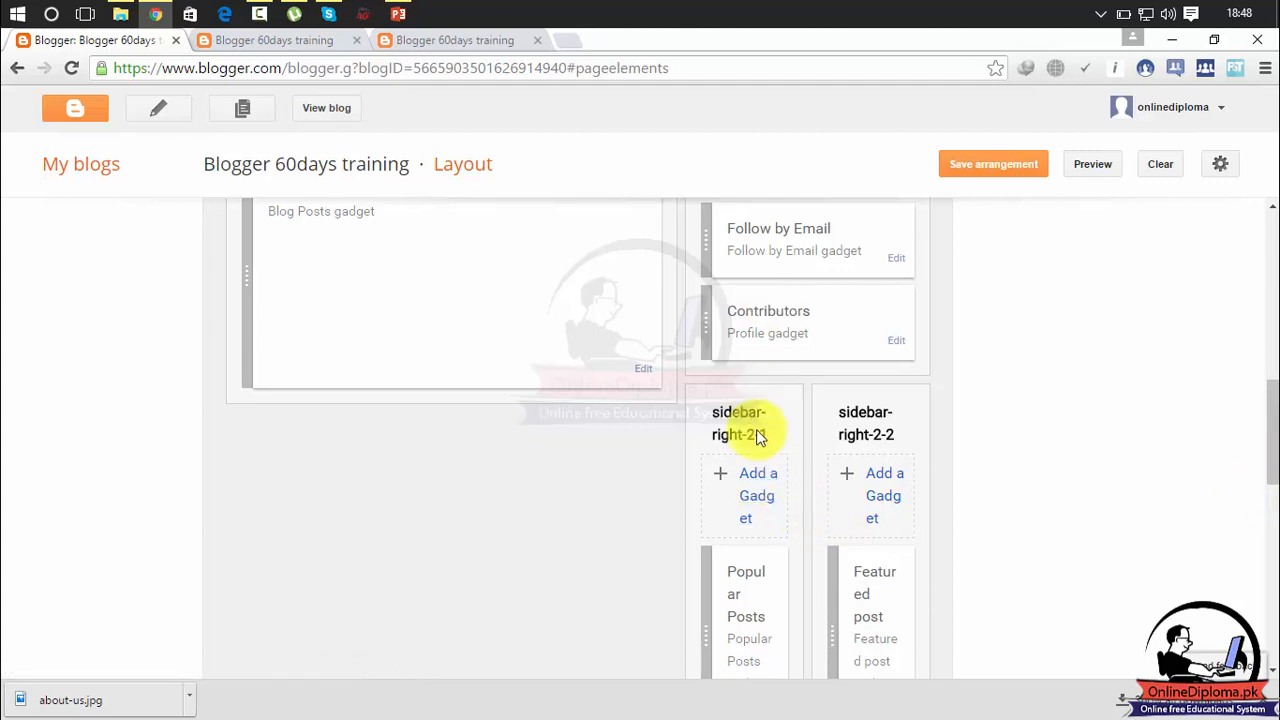
pyautogui.click(754, 487)
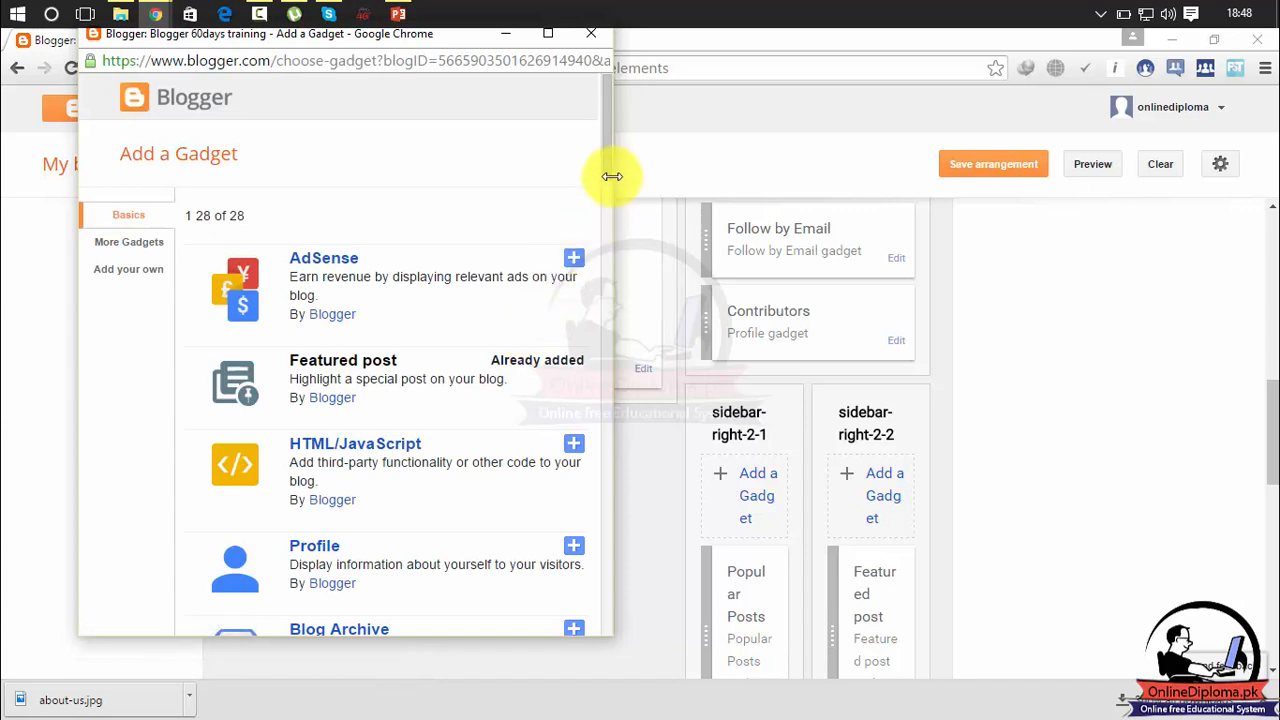
pyautogui.moveTo(606, 166); pyautogui.dragTo(608, 269)
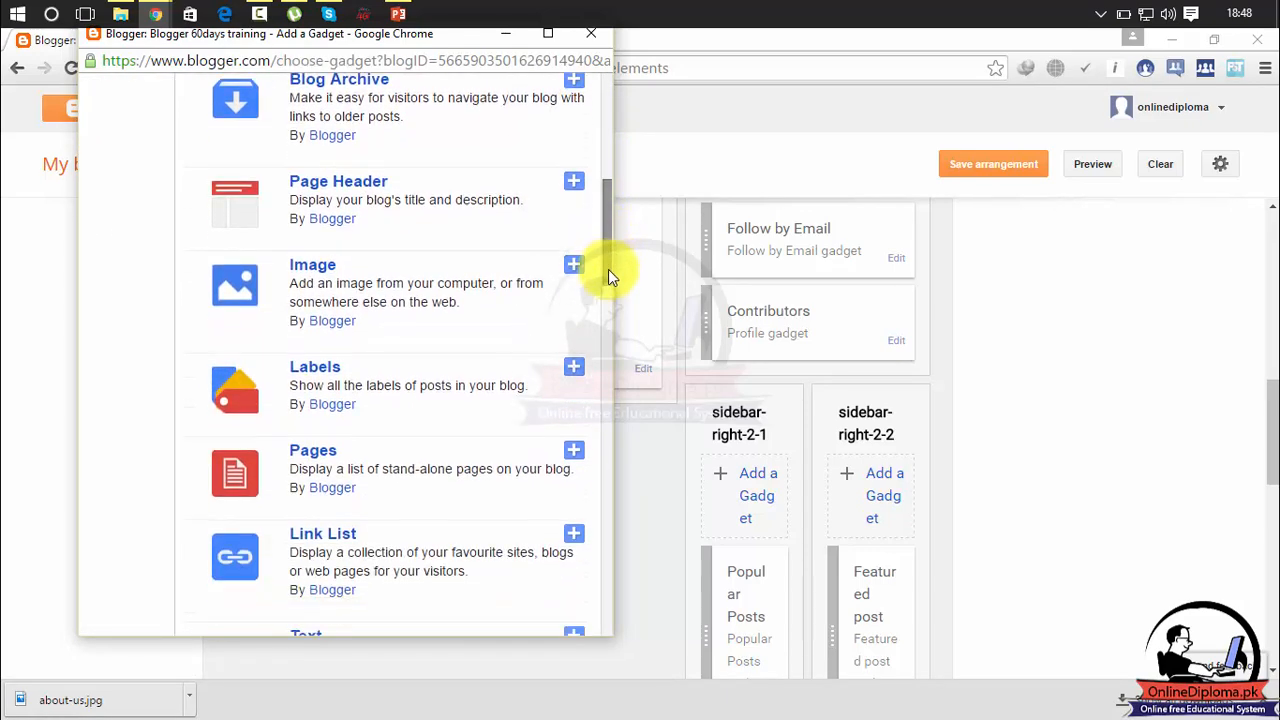
pyautogui.click(574, 267)
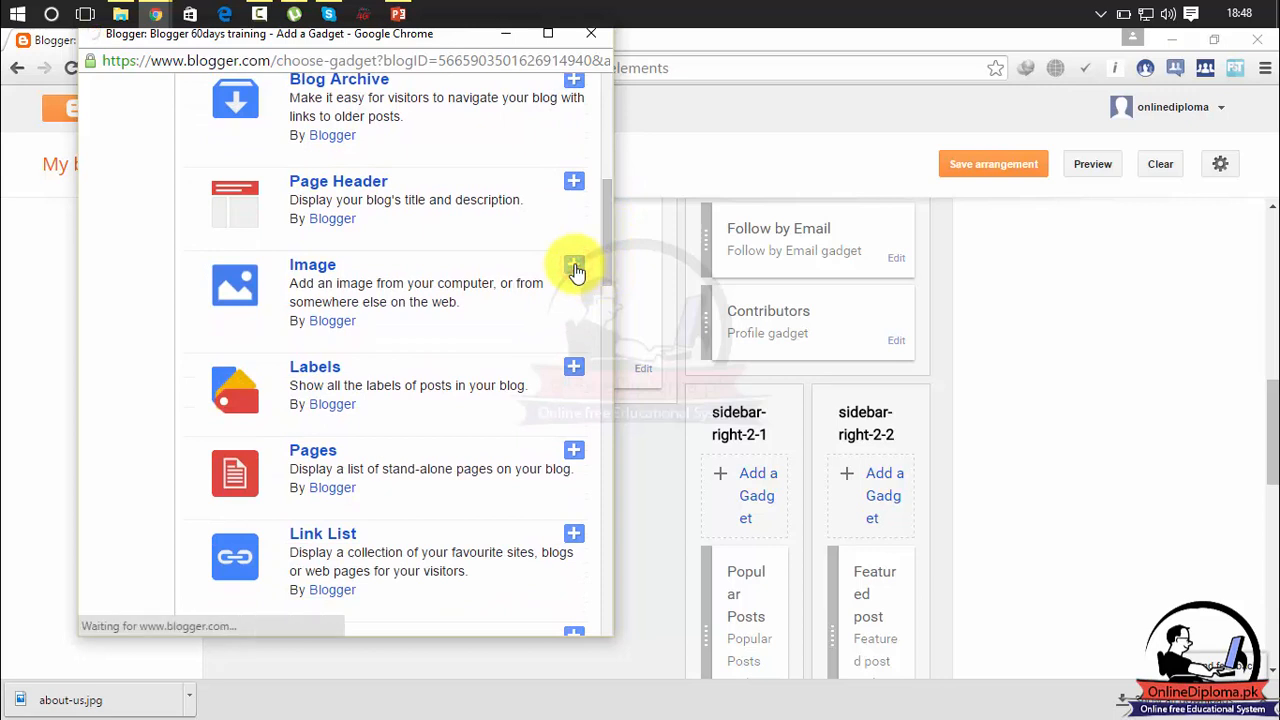
# Upload the Excel-tricks-that-will-impress-your-boss-infographic picture from the Desktop as the gadget's image.
pyautogui.click(360, 235)
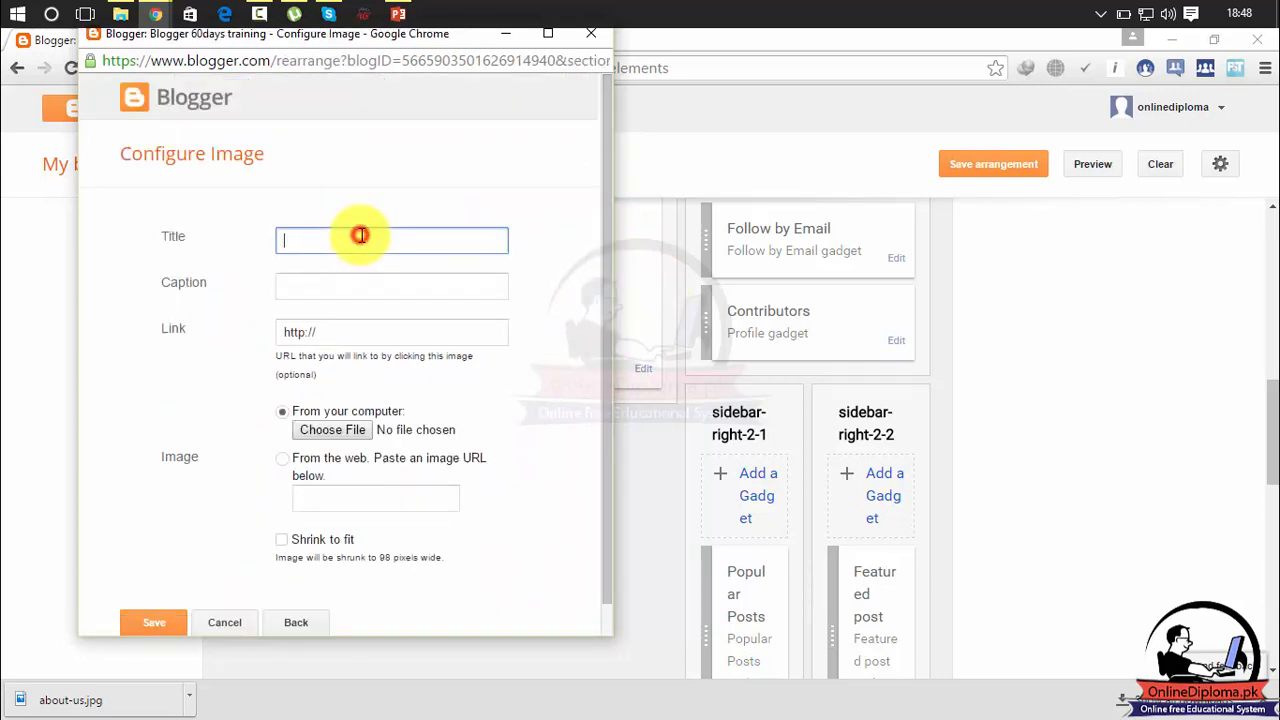
pyautogui.click(354, 284)
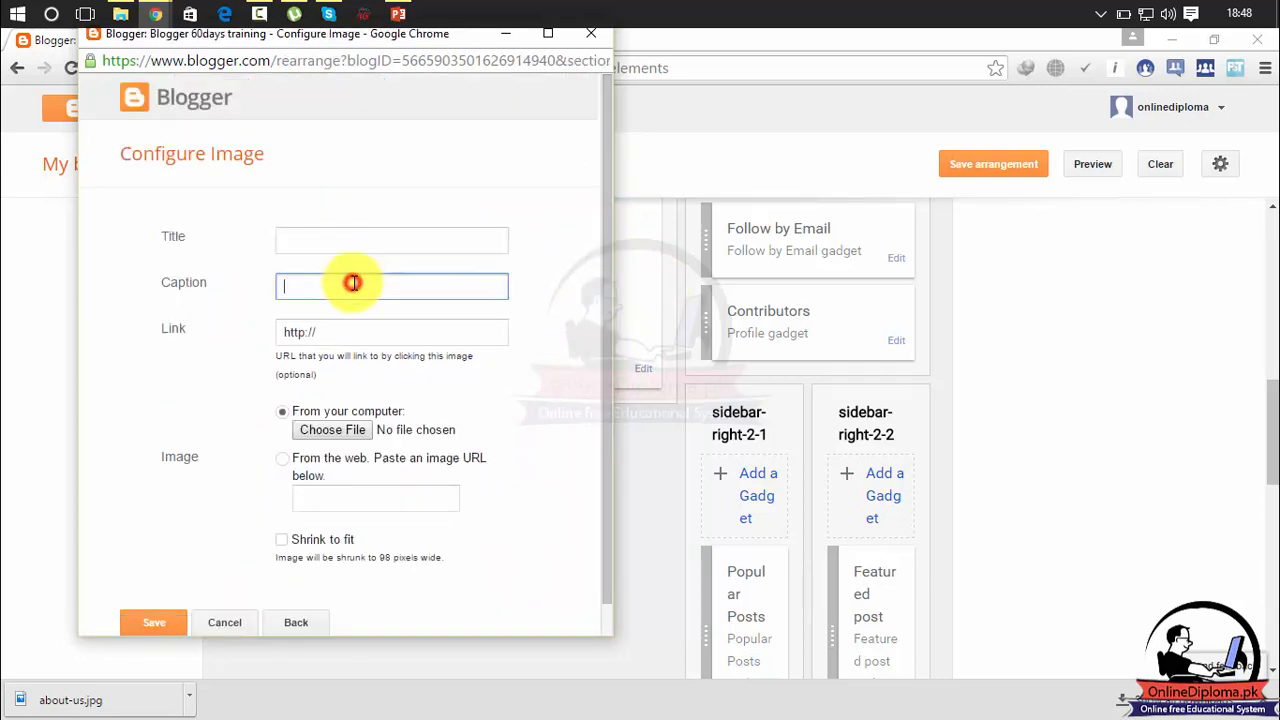
pyautogui.click(352, 334)
pyautogui.click(340, 430)
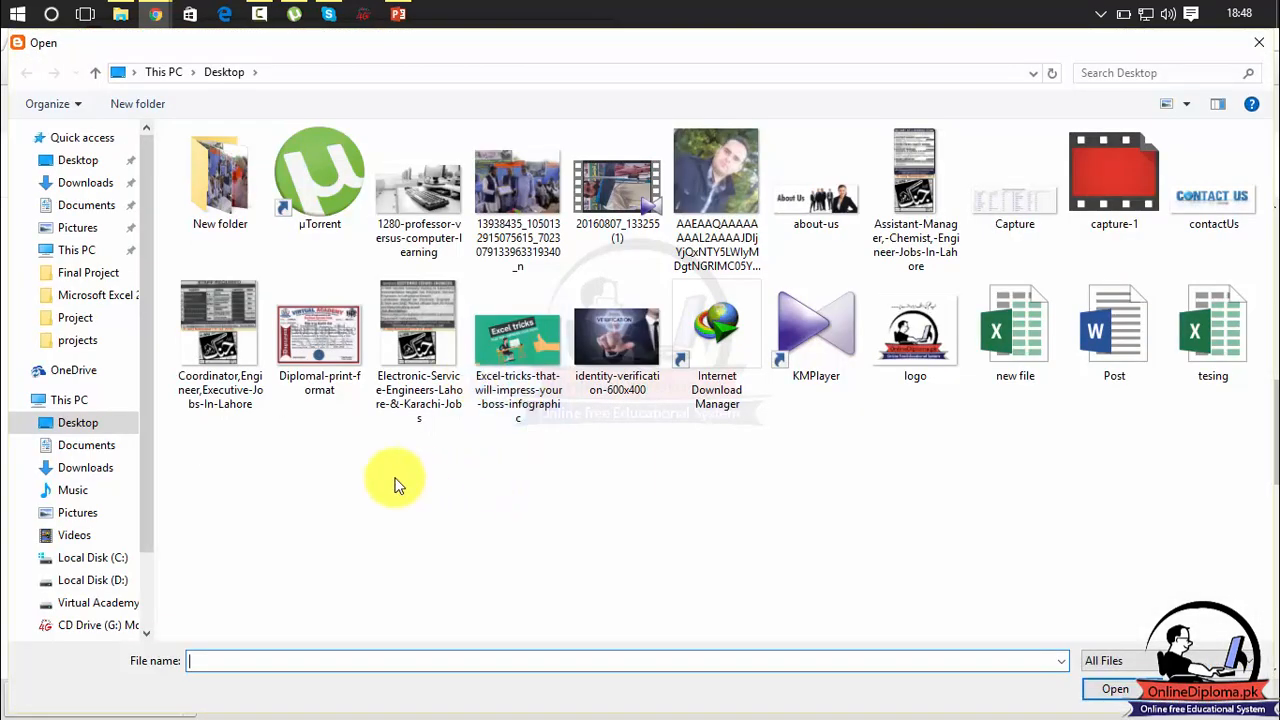
pyautogui.doubleClick(512, 345)
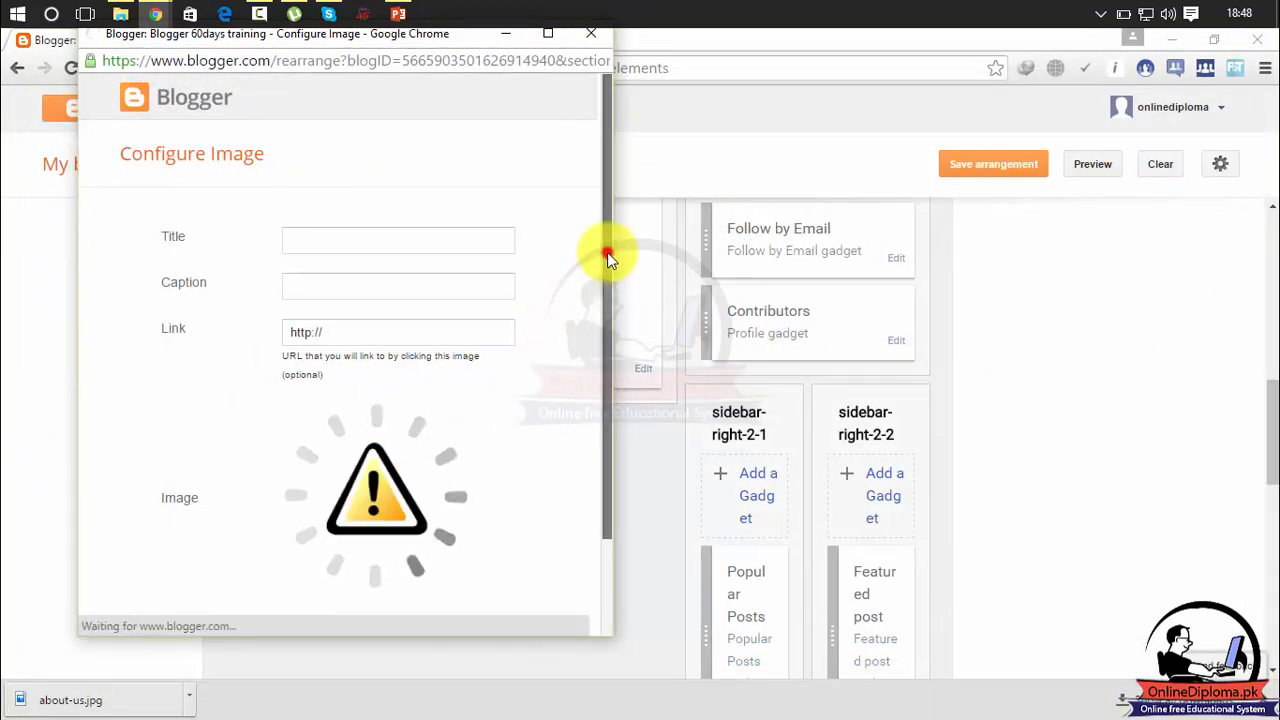
# Enable Shrink to fit for the image and try to save the gadget without a title.
pyautogui.moveTo(607, 252); pyautogui.dragTo(605, 362)
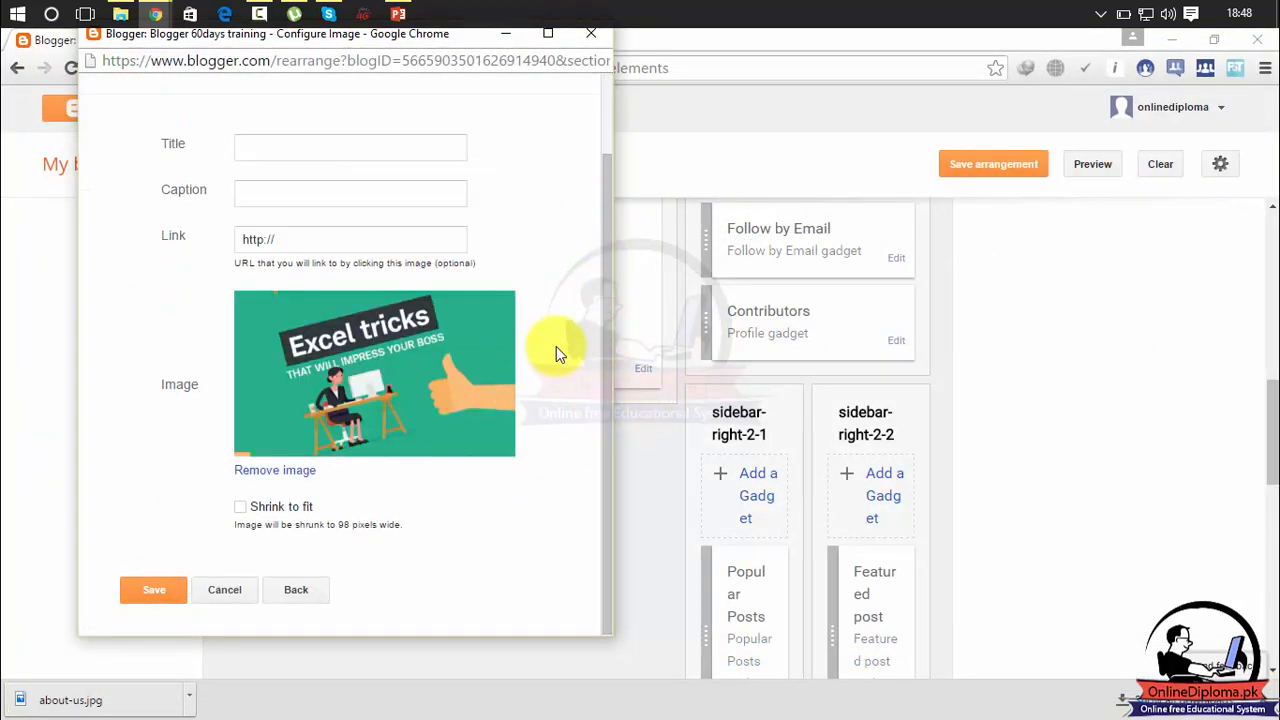
pyautogui.click(240, 508)
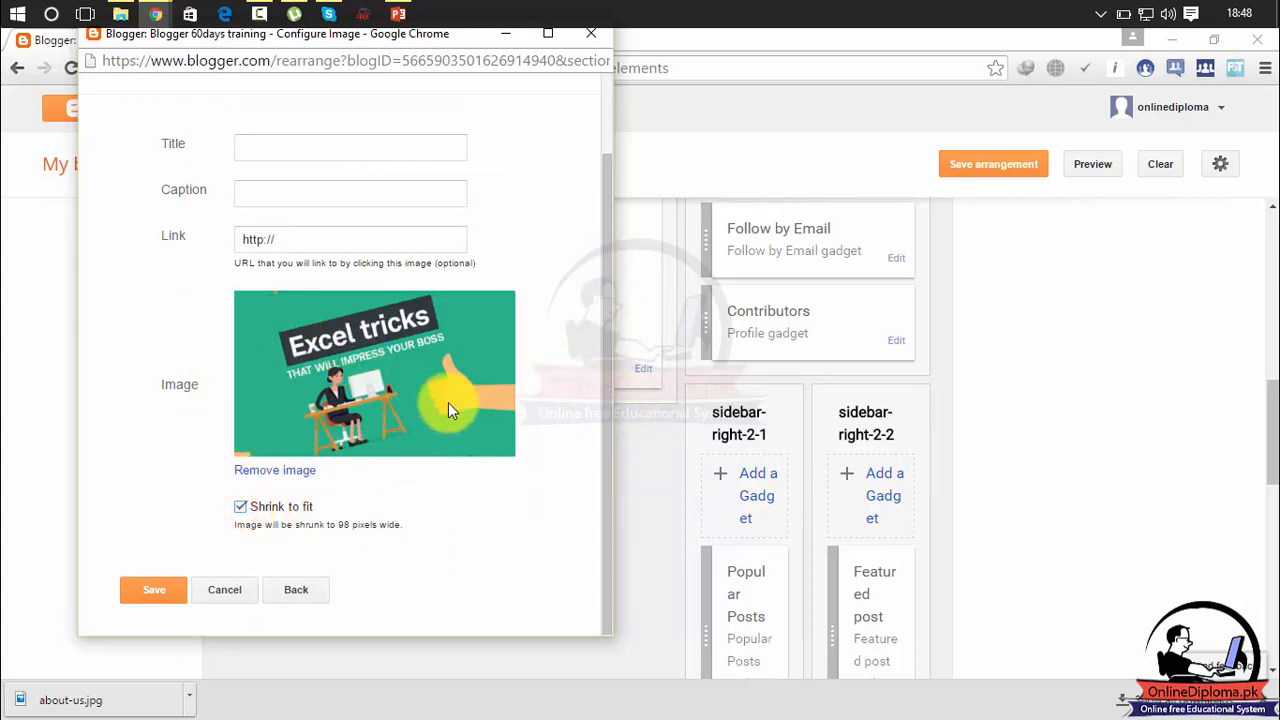
pyautogui.click(145, 592)
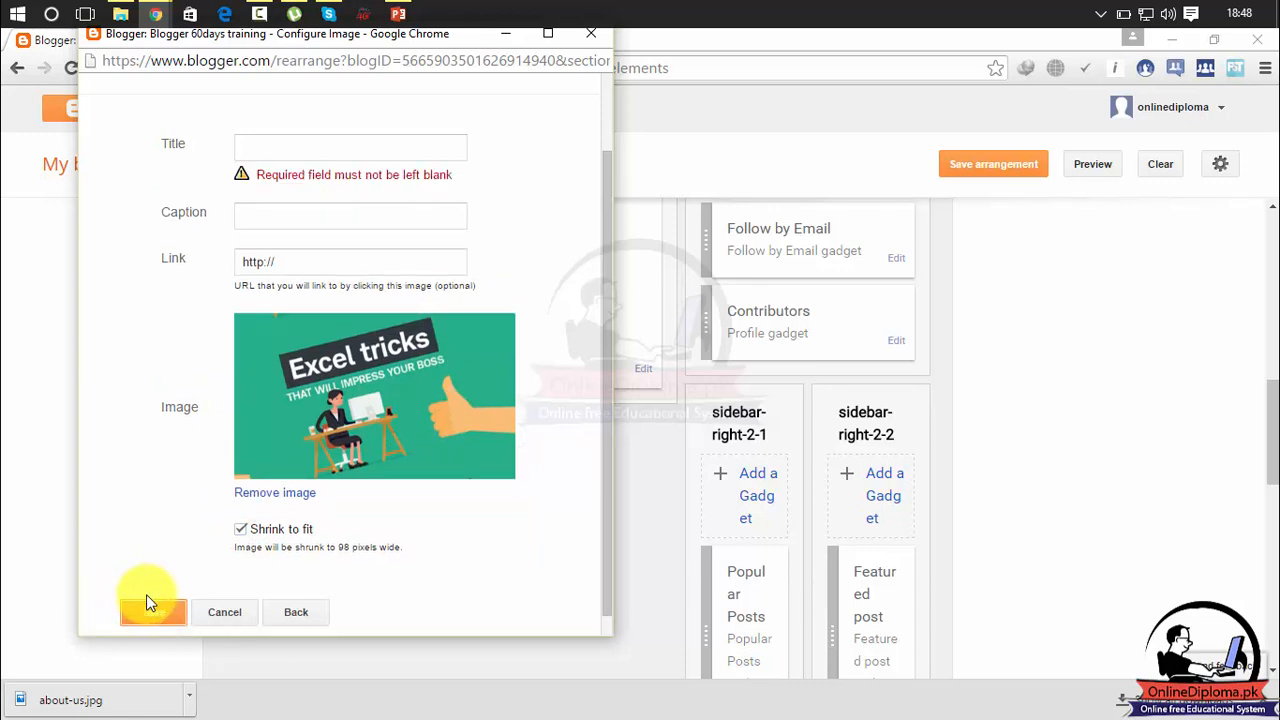
pyautogui.click(306, 149)
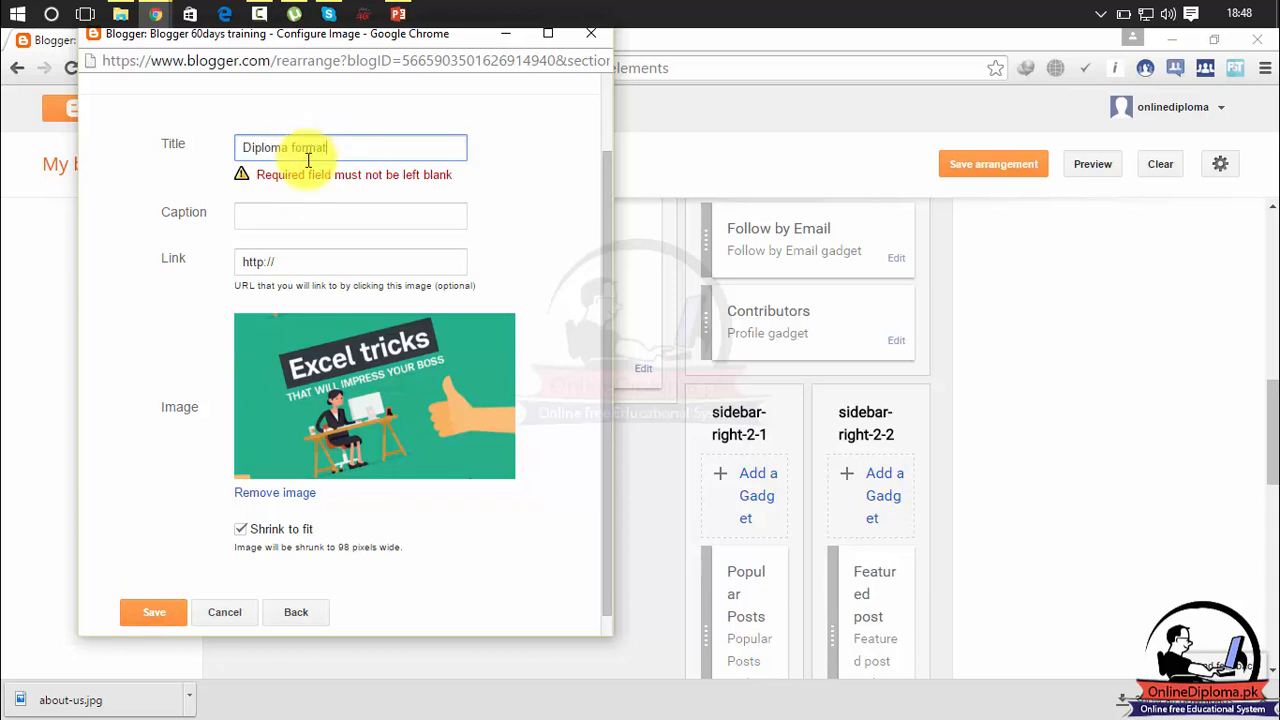
pyautogui.click(310, 216)
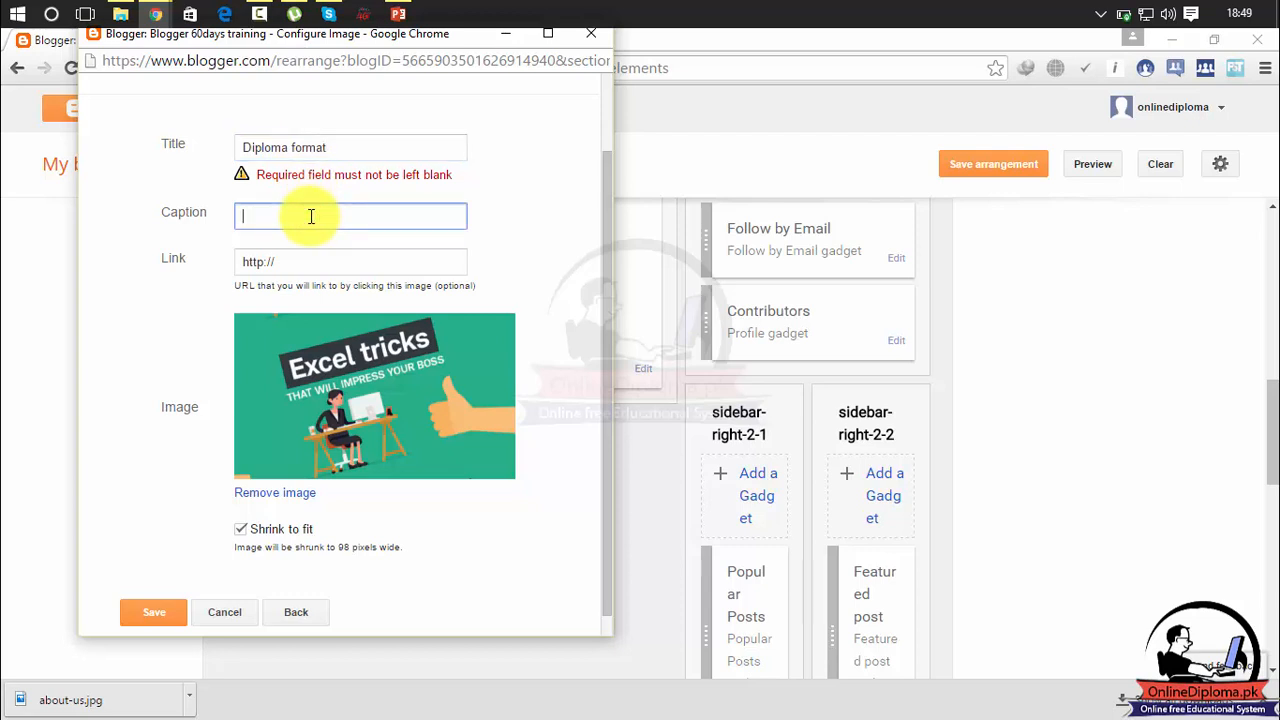
pyautogui.write('diplima')
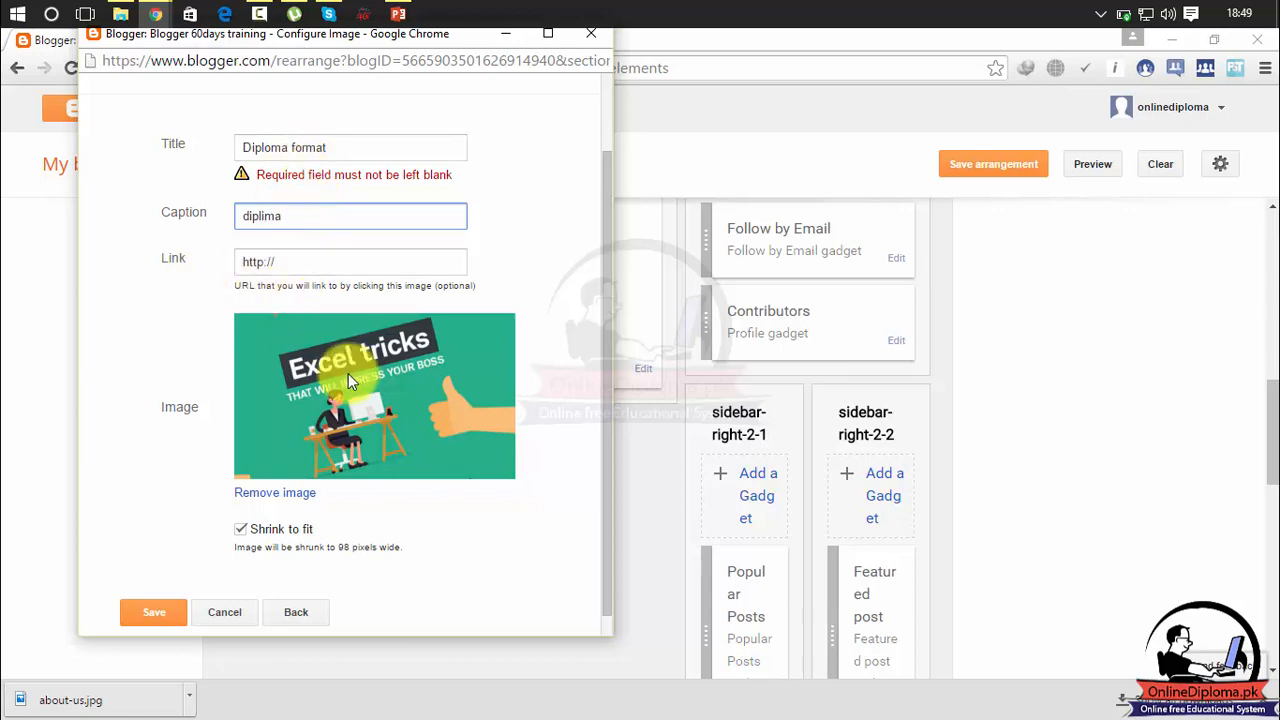
pyautogui.click(334, 270)
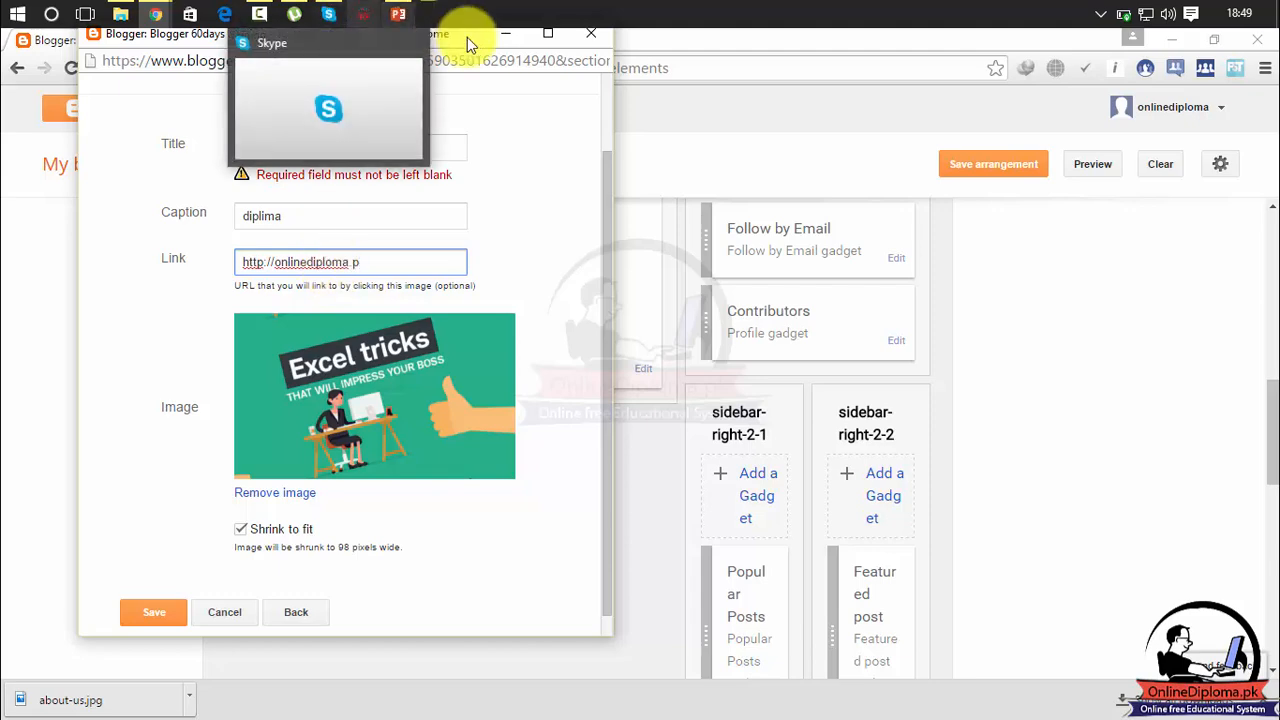
# Open the onlinediploma.pk website in a new browser tab to check its address.
pyautogui.moveTo(475, 37); pyautogui.dragTo(467, 120)
pyautogui.click(568, 42)
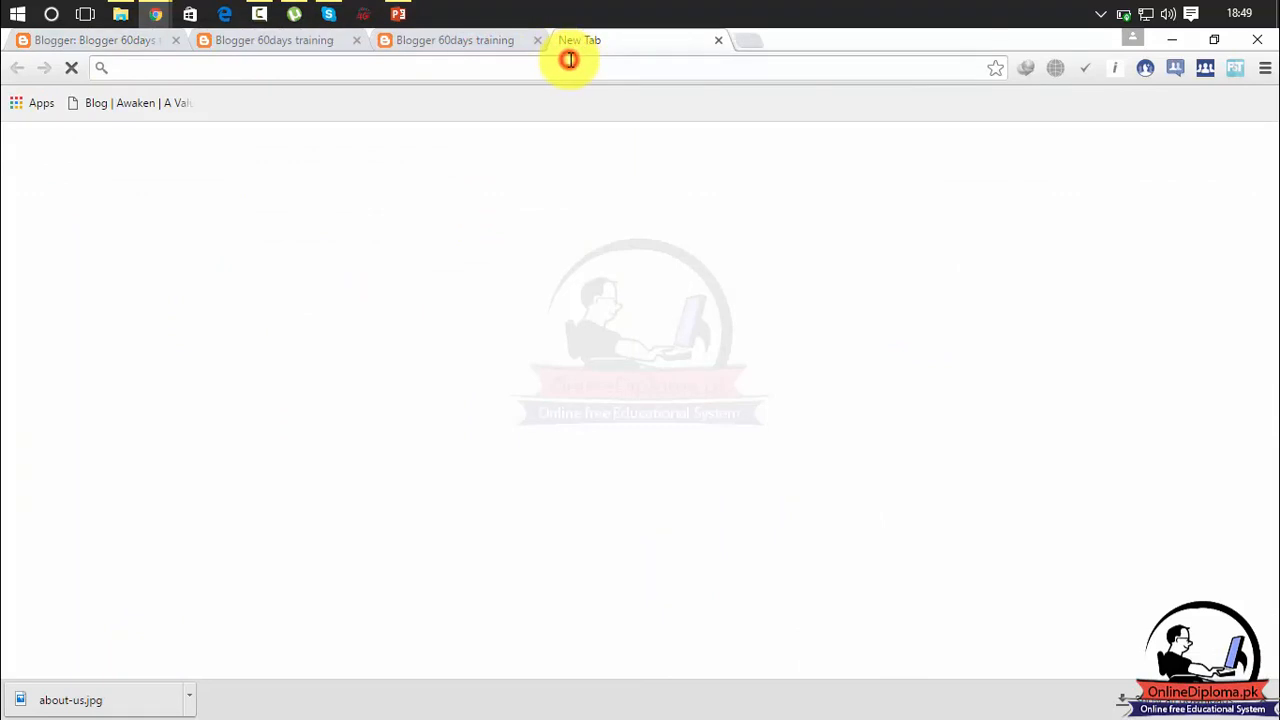
pyautogui.write('onoine')
pyautogui.press('BackSpace')
pyautogui.press('BackSpace')
pyautogui.press('BackSpace')
pyautogui.press('BackSpace')
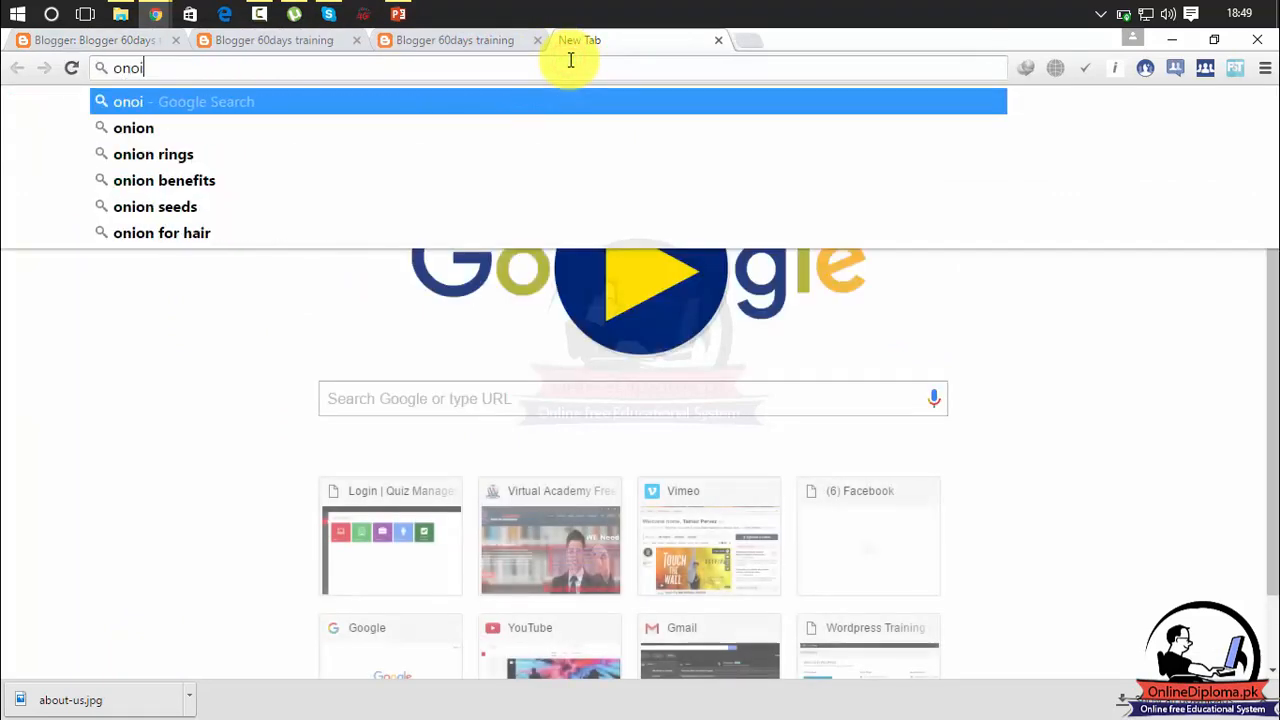
pyautogui.write('linediploma.pk')
pyautogui.press('Return')
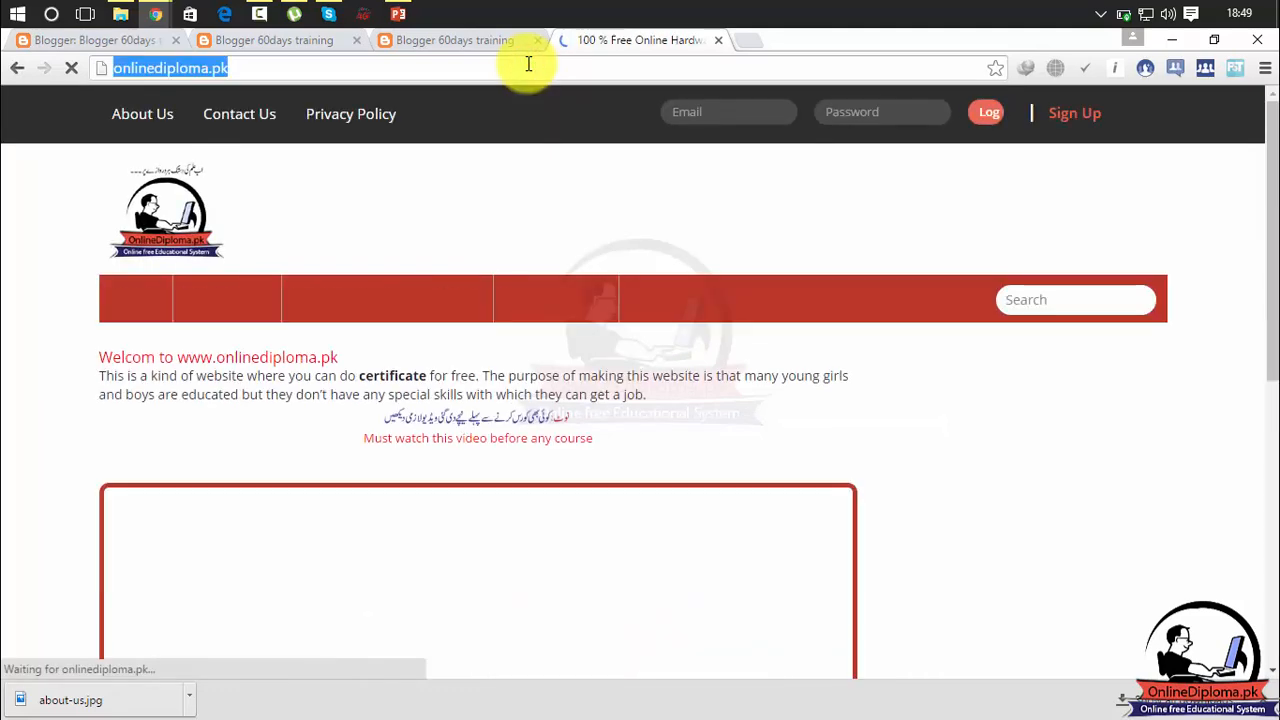
pyautogui.click(450, 41)
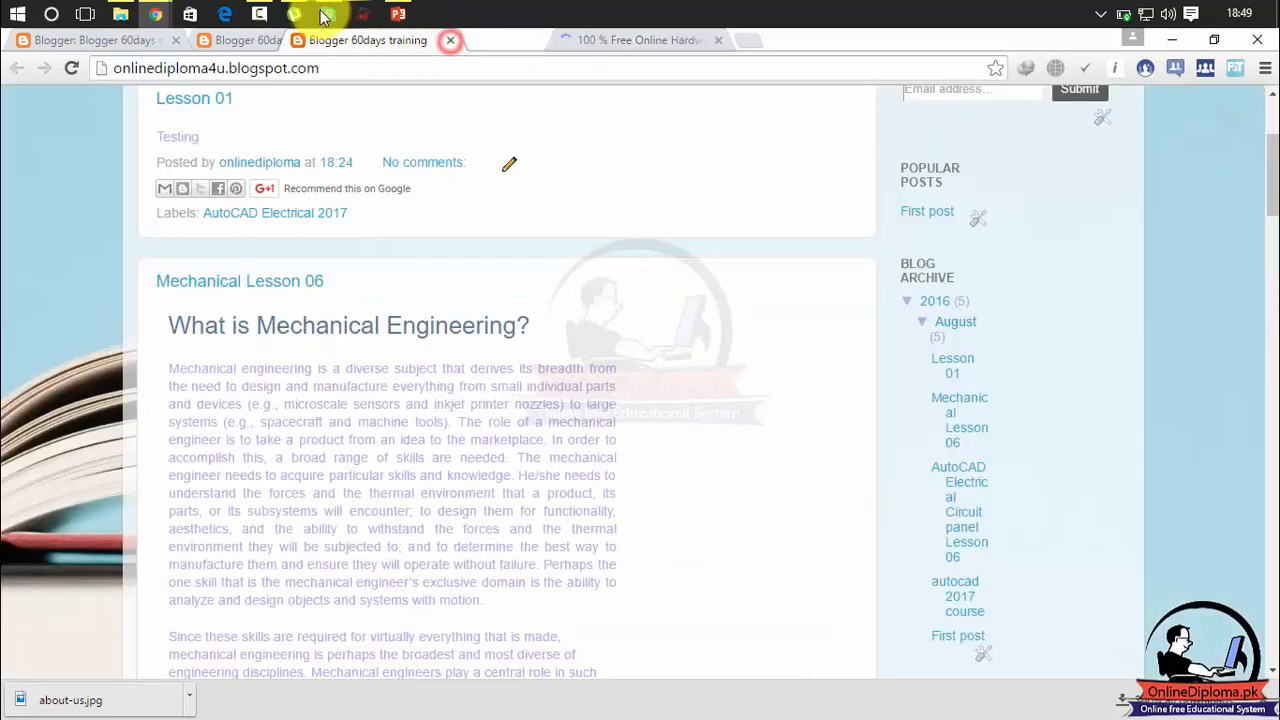
pyautogui.click(188, 18)
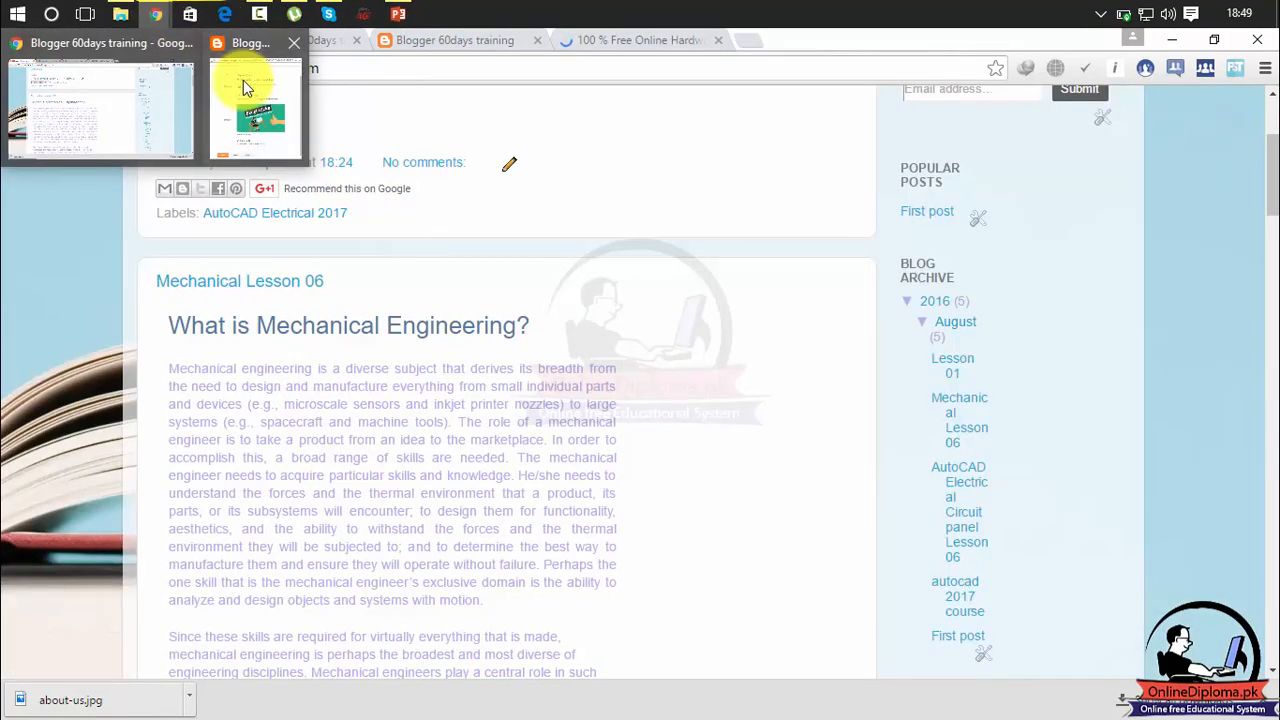
pyautogui.click(243, 80)
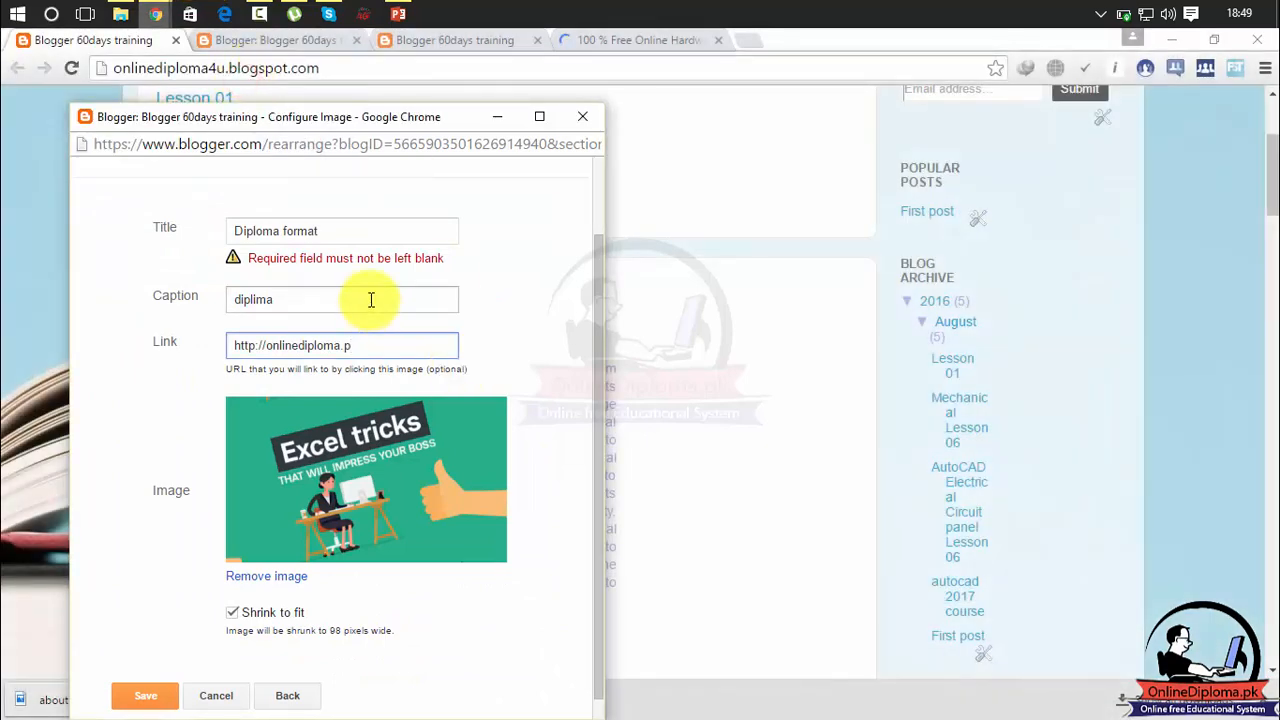
pyautogui.tripleClick(388, 346)
pyautogui.press('End')
pyautogui.write('k/')
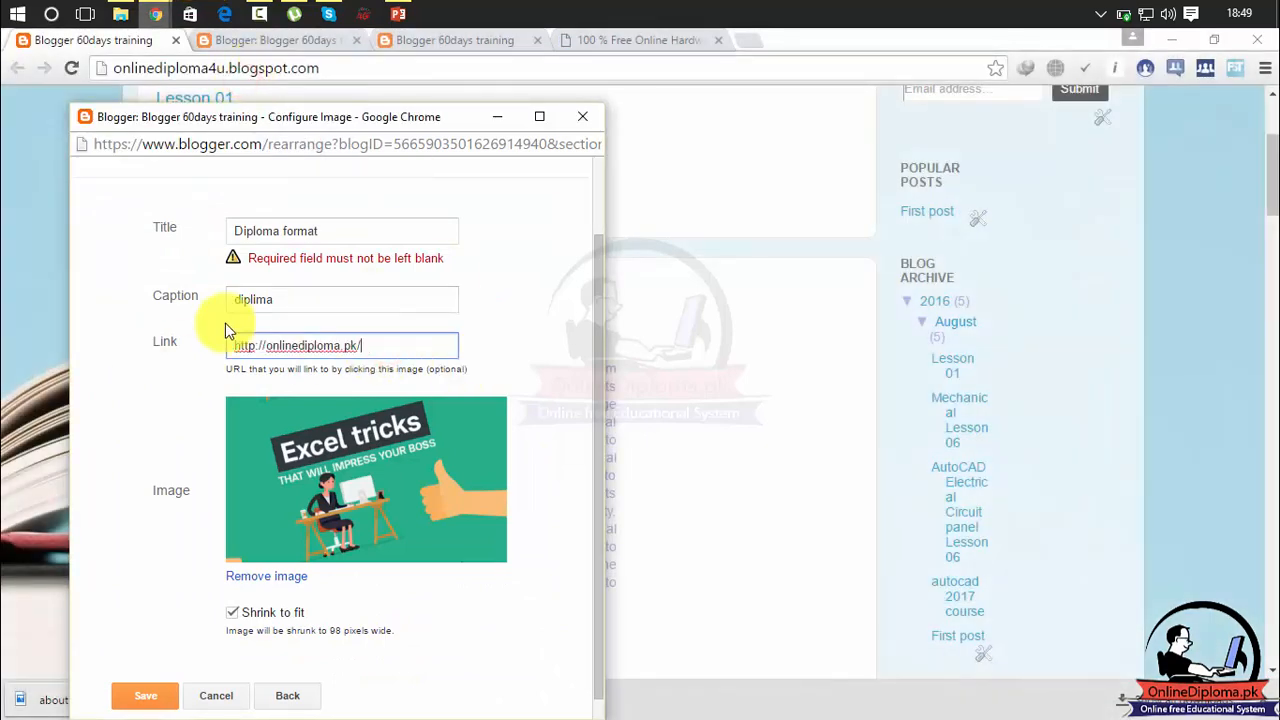
pyautogui.moveTo(600, 268); pyautogui.dragTo(295, 540)
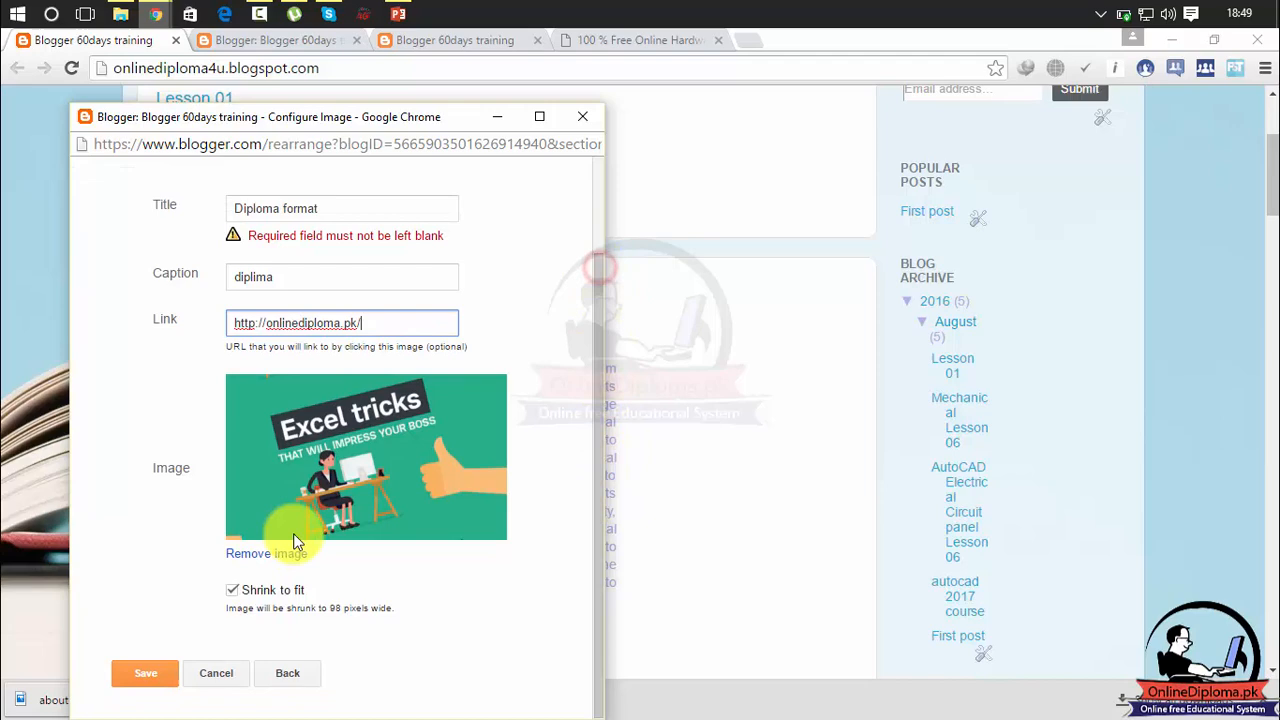
pyautogui.click(160, 676)
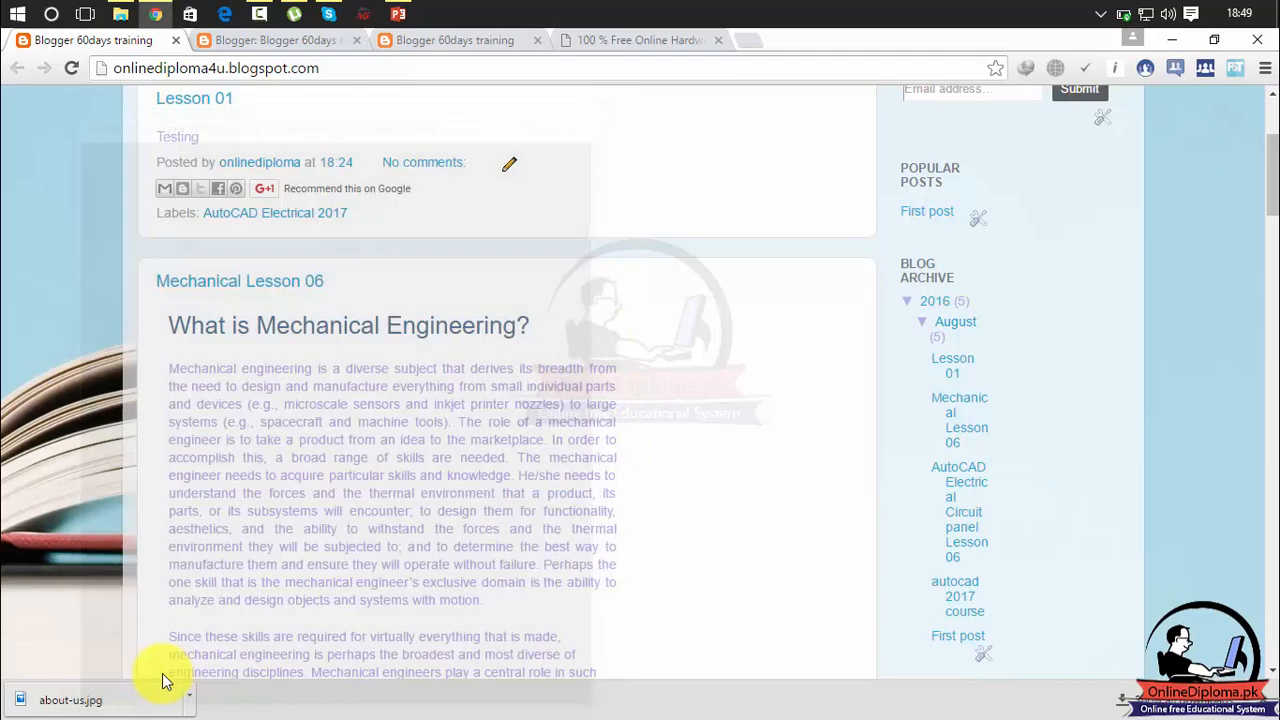
# Reload the blog, test the Diploma format image's link, return to the blog and move its tab to the end.
pyautogui.click(76, 67)
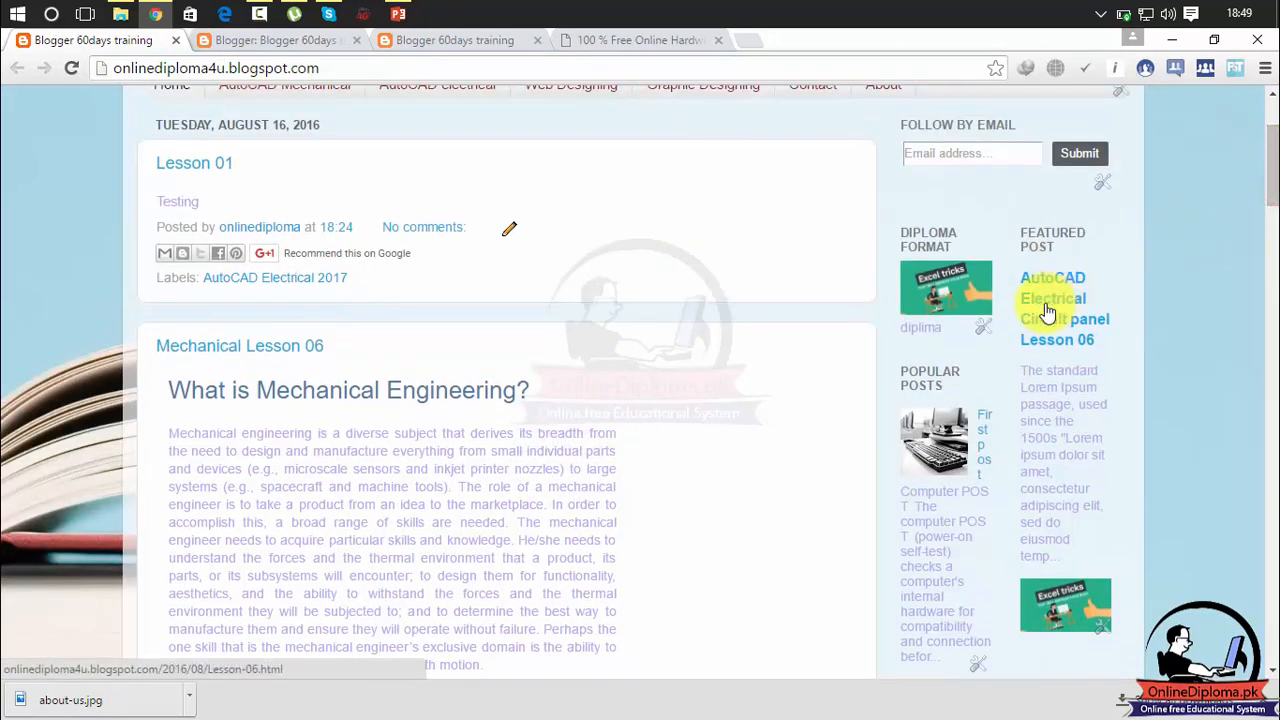
pyautogui.click(932, 305)
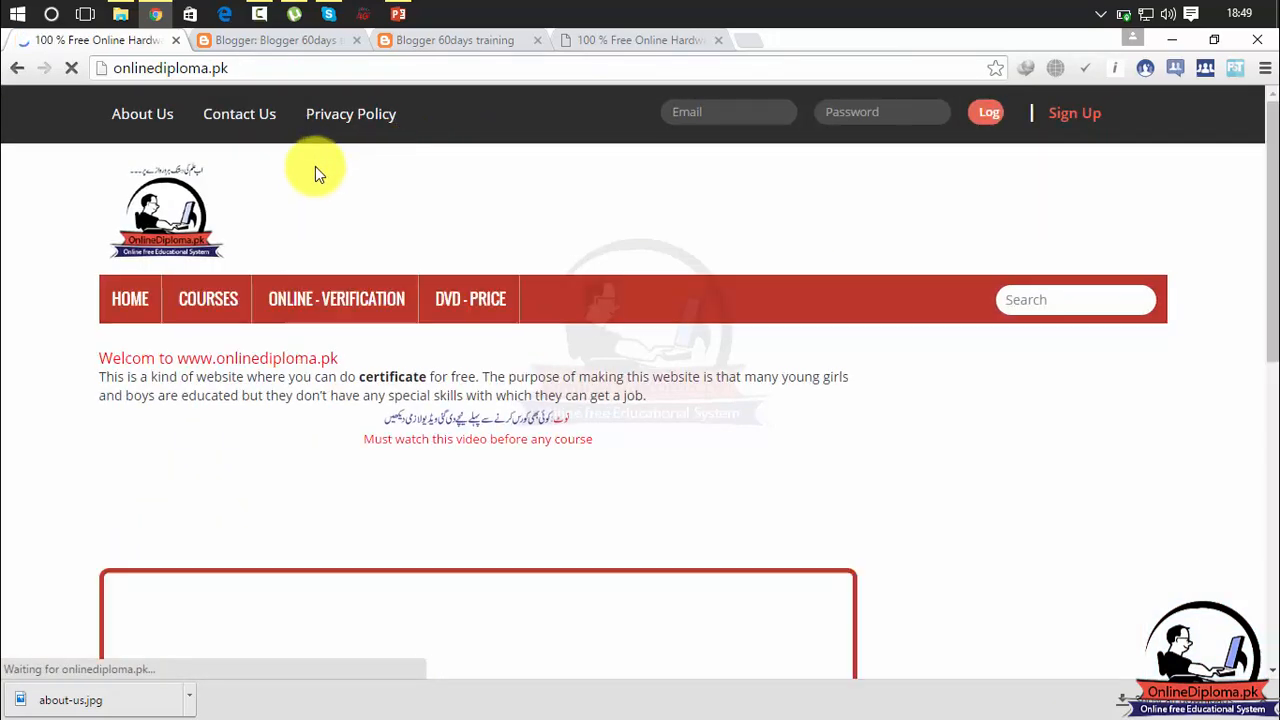
pyautogui.click(14, 70)
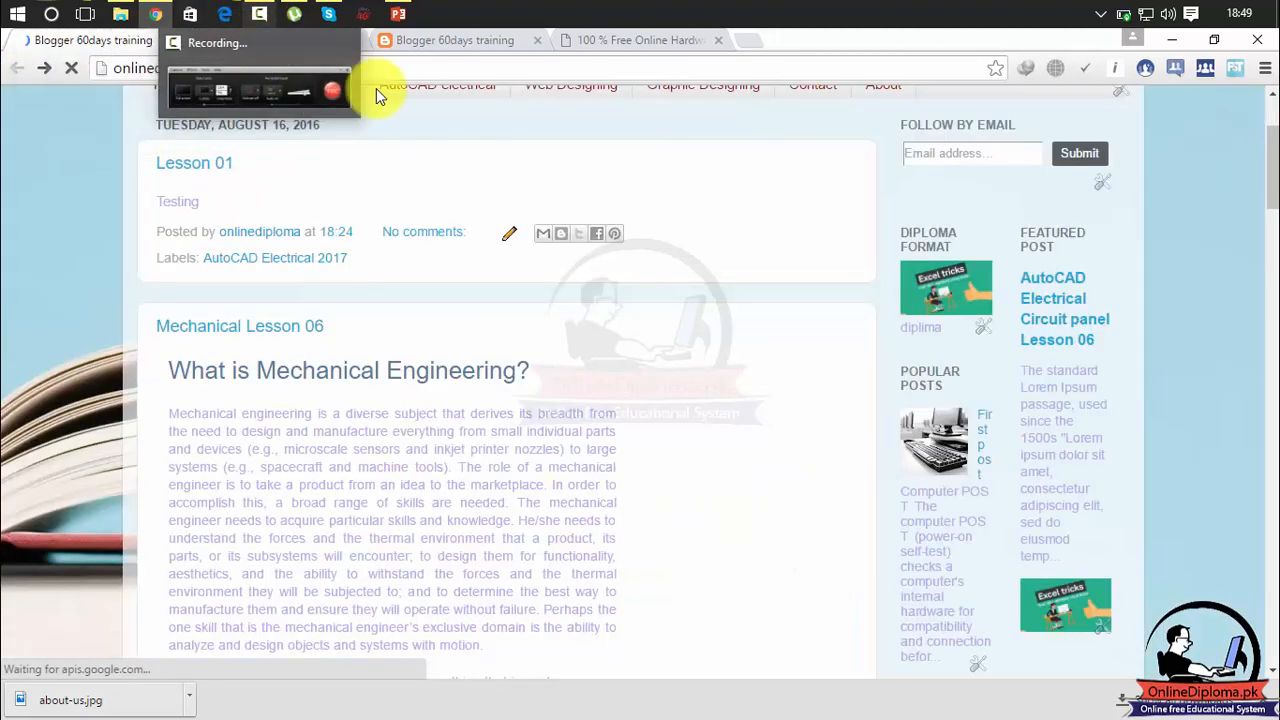
pyautogui.click(483, 144)
pyautogui.moveTo(138, 40); pyautogui.dragTo(729, 37)
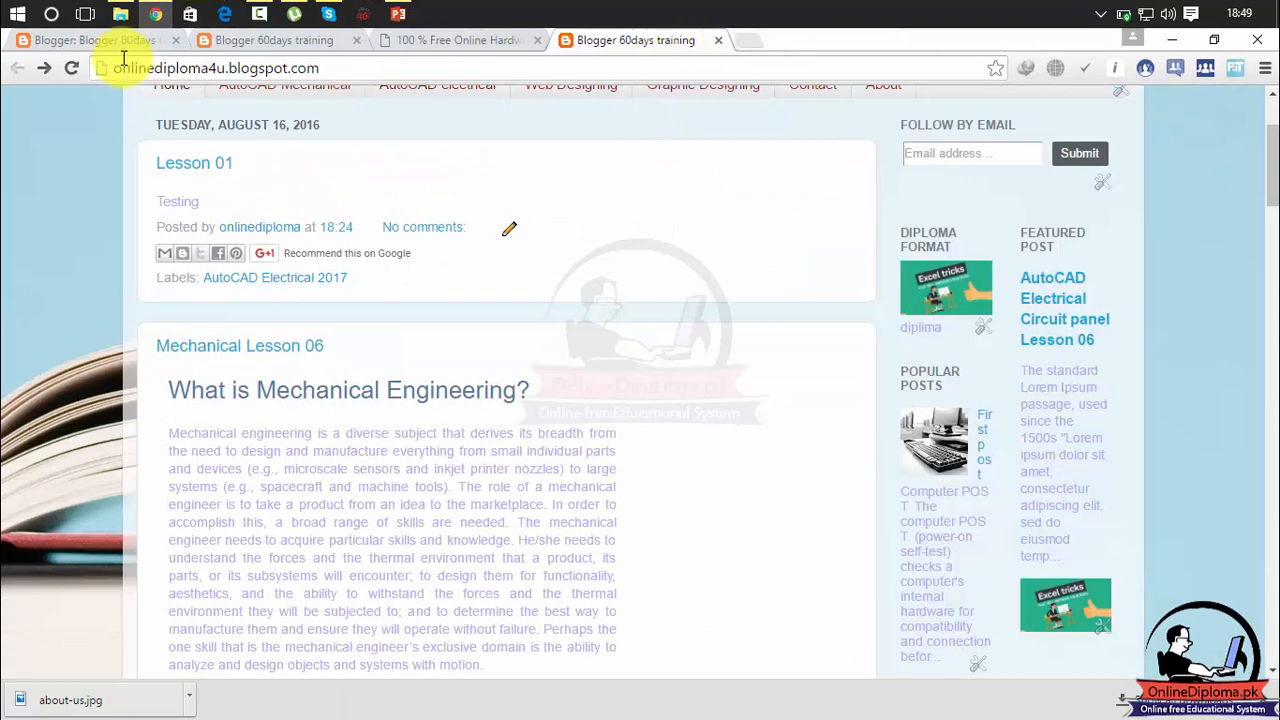
# Start adding a Video Bar gadget to the sidebar-right-2-2 section of the Blogger layout.
pyautogui.click(113, 45)
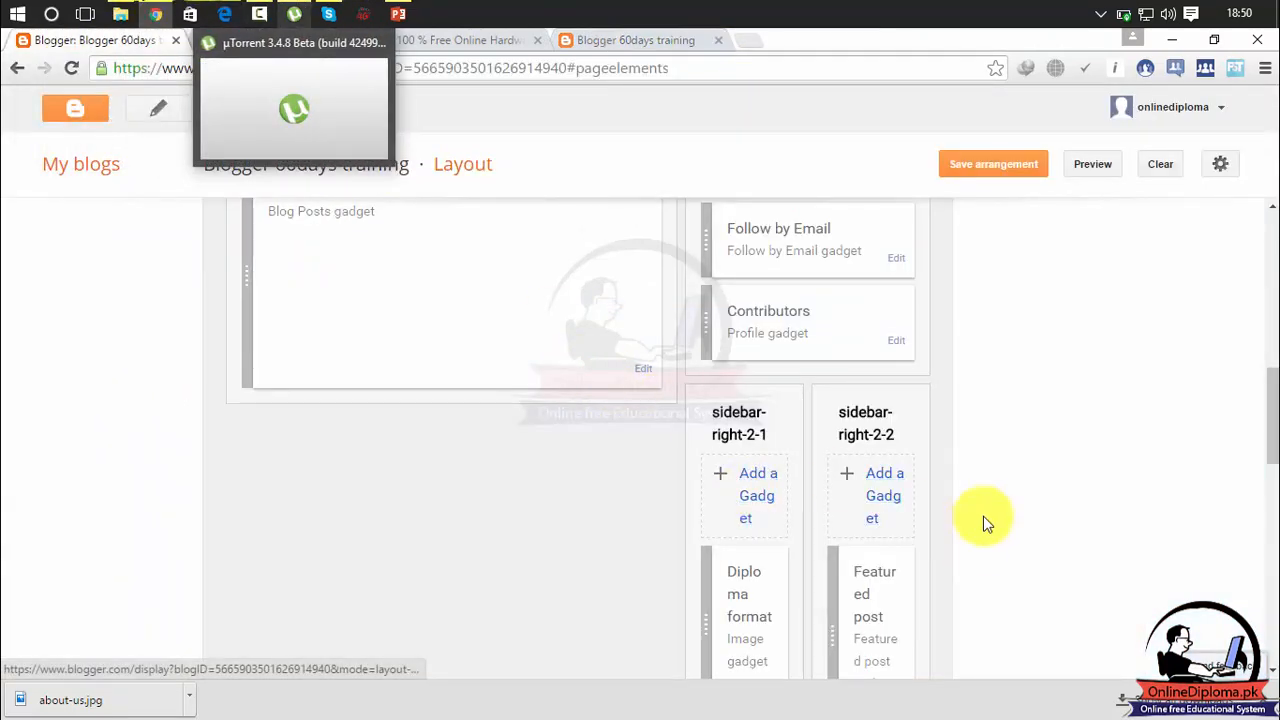
pyautogui.click(882, 483)
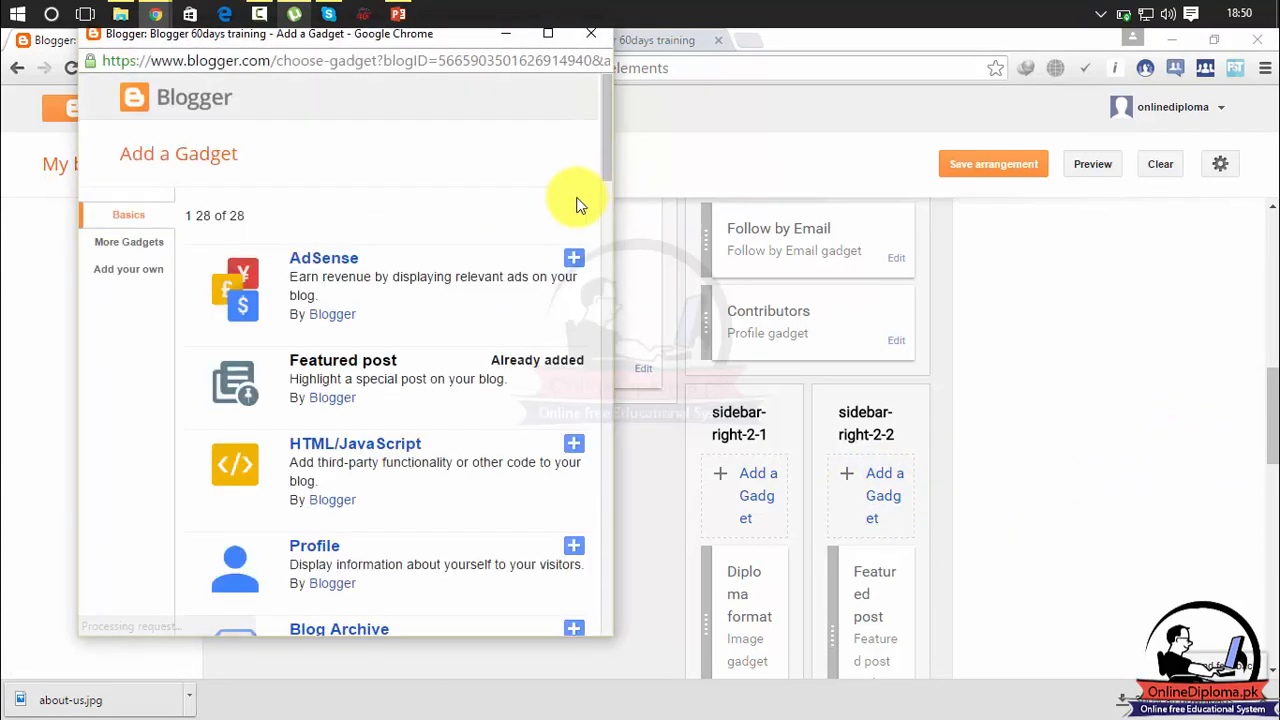
pyautogui.moveTo(609, 155); pyautogui.dragTo(617, 391)
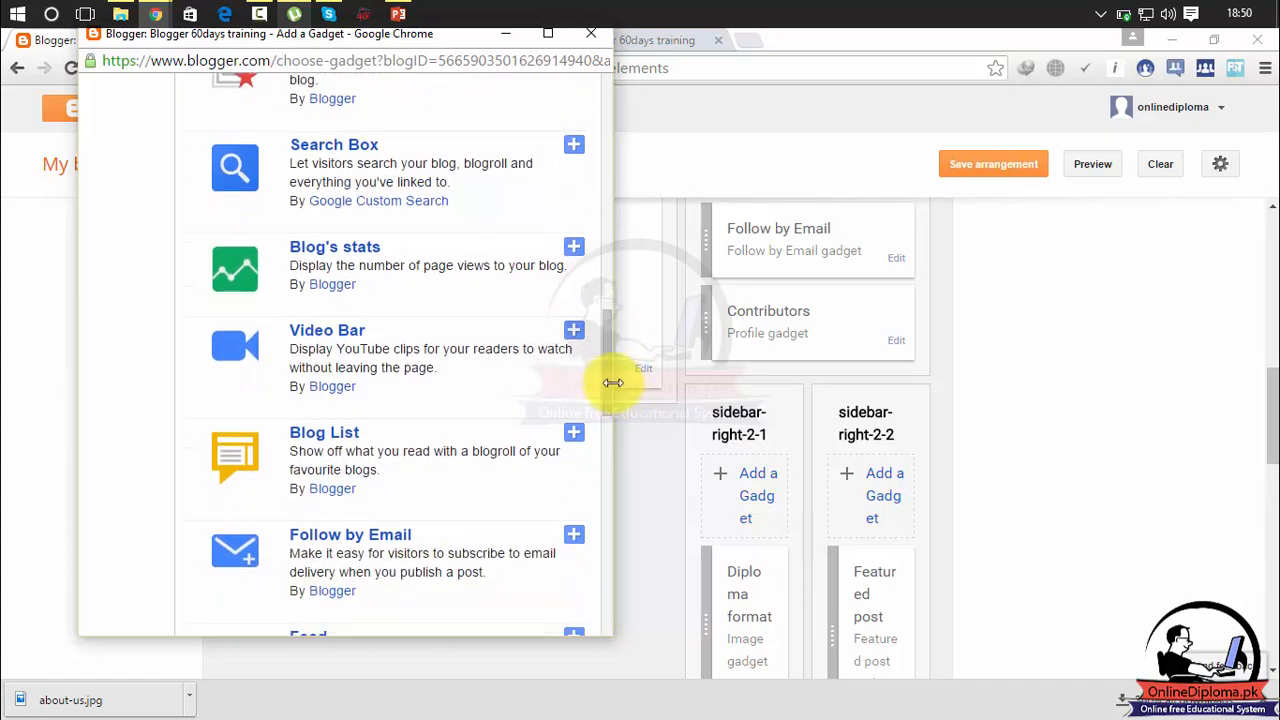
pyautogui.click(575, 334)
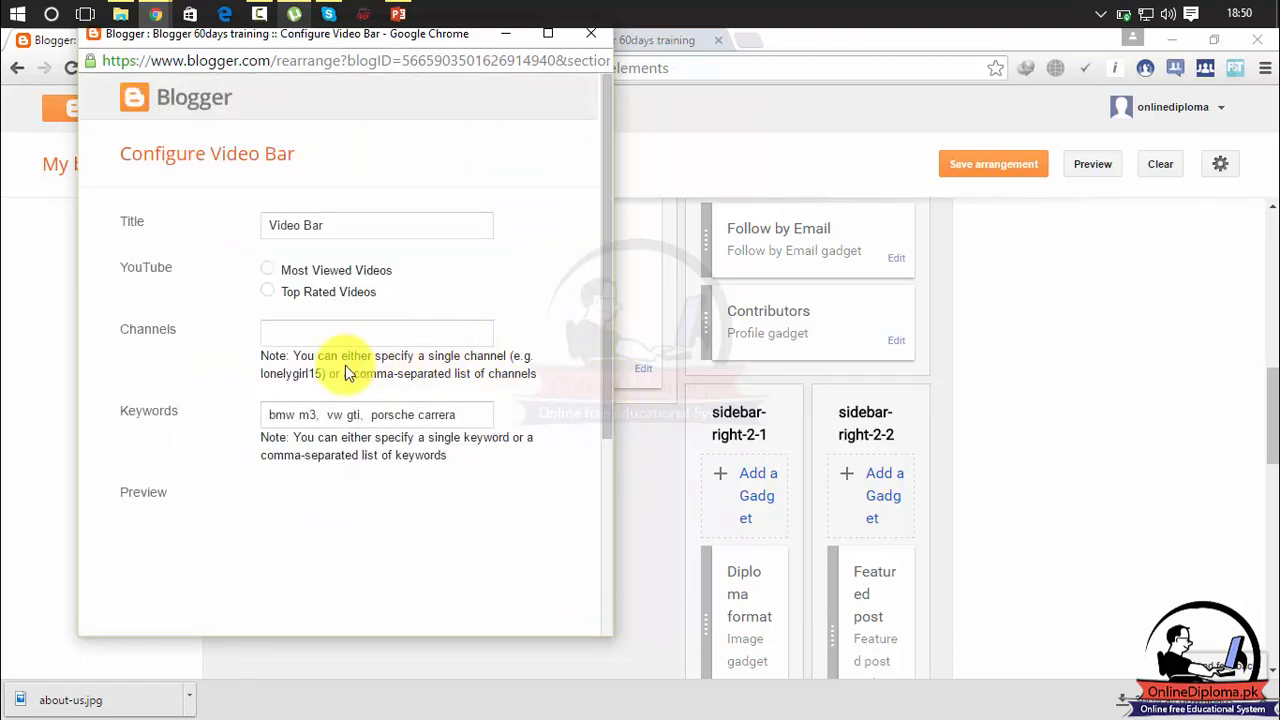
# Select Top Rated Videos for the Video Bar and activate its empty Channels field.
pyautogui.click(274, 290)
pyautogui.click(329, 334)
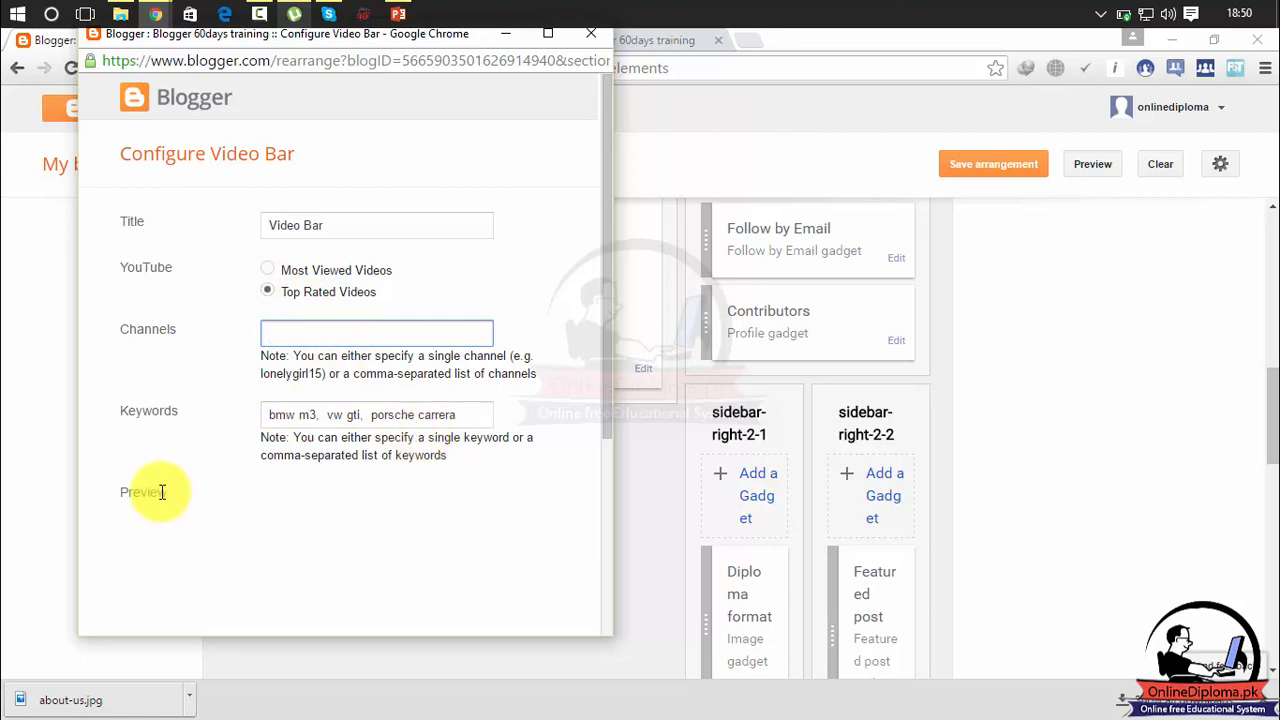
pyautogui.moveTo(606, 391); pyautogui.dragTo(629, 357)
pyautogui.click(463, 334)
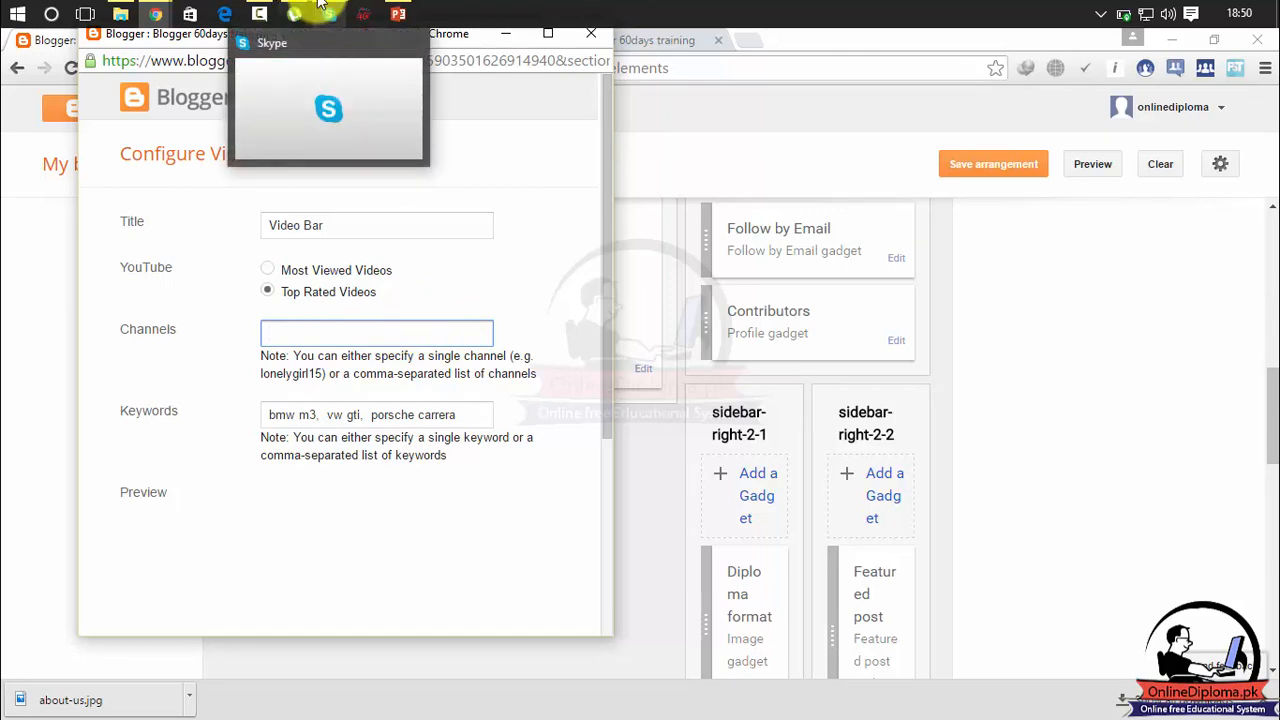
# Open youtube.com in a new browser tab.
pyautogui.click(757, 52)
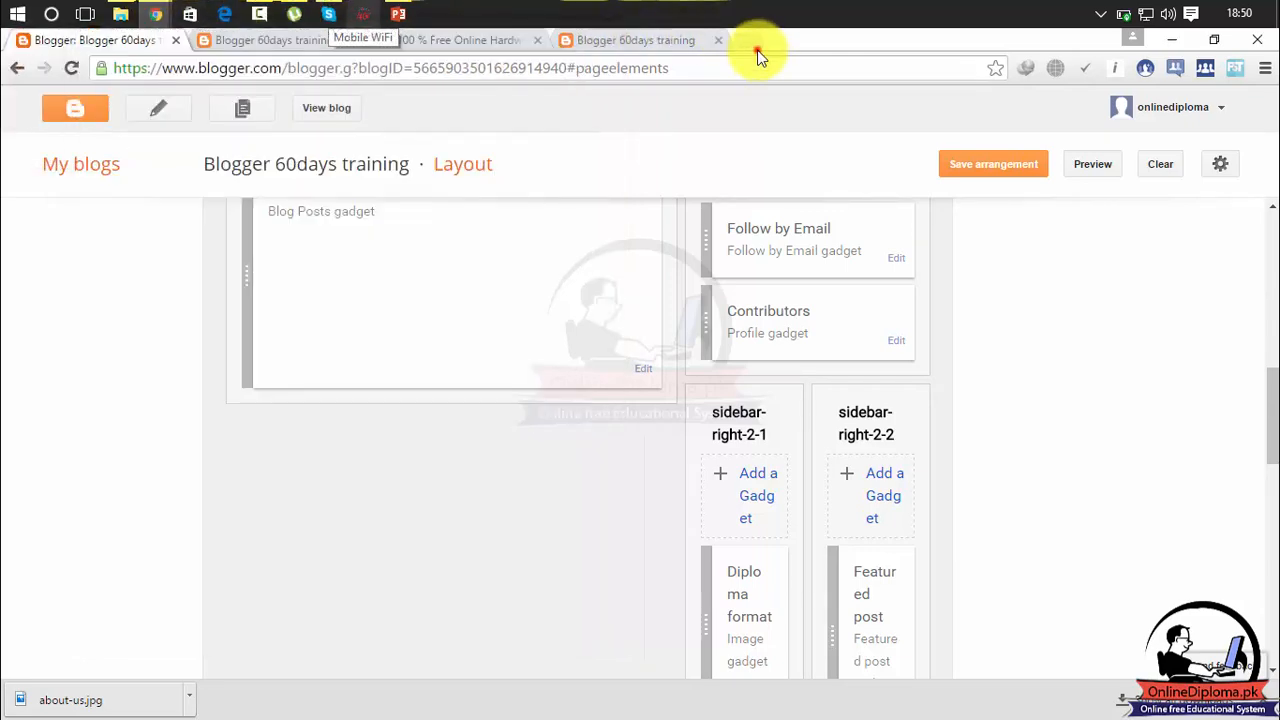
pyautogui.hotkey('ctrl', 'l')
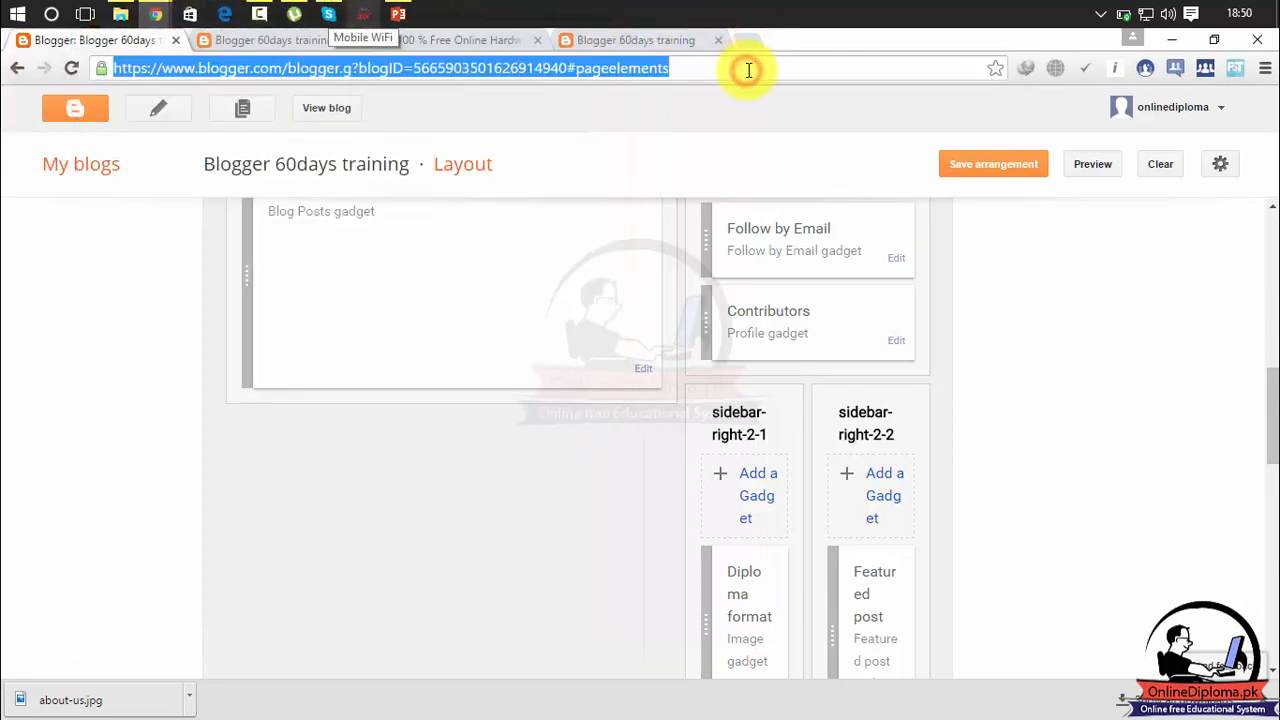
pyautogui.click(749, 38)
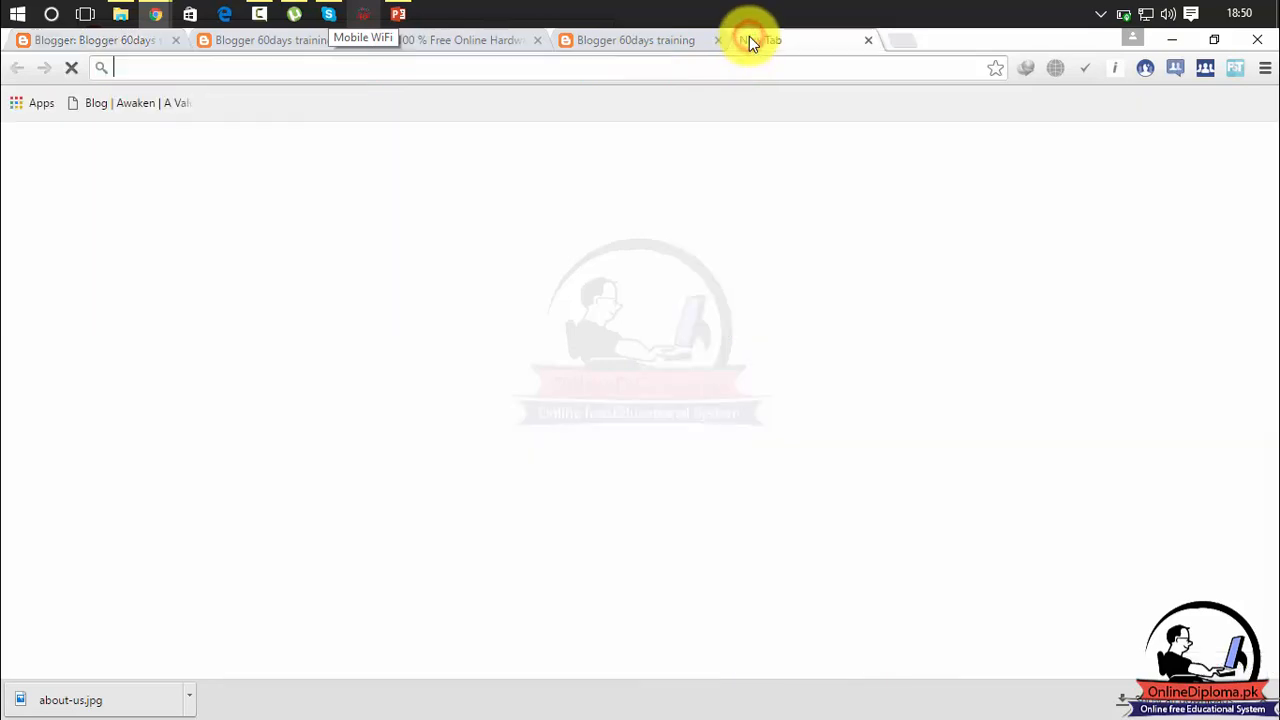
pyautogui.write('t')
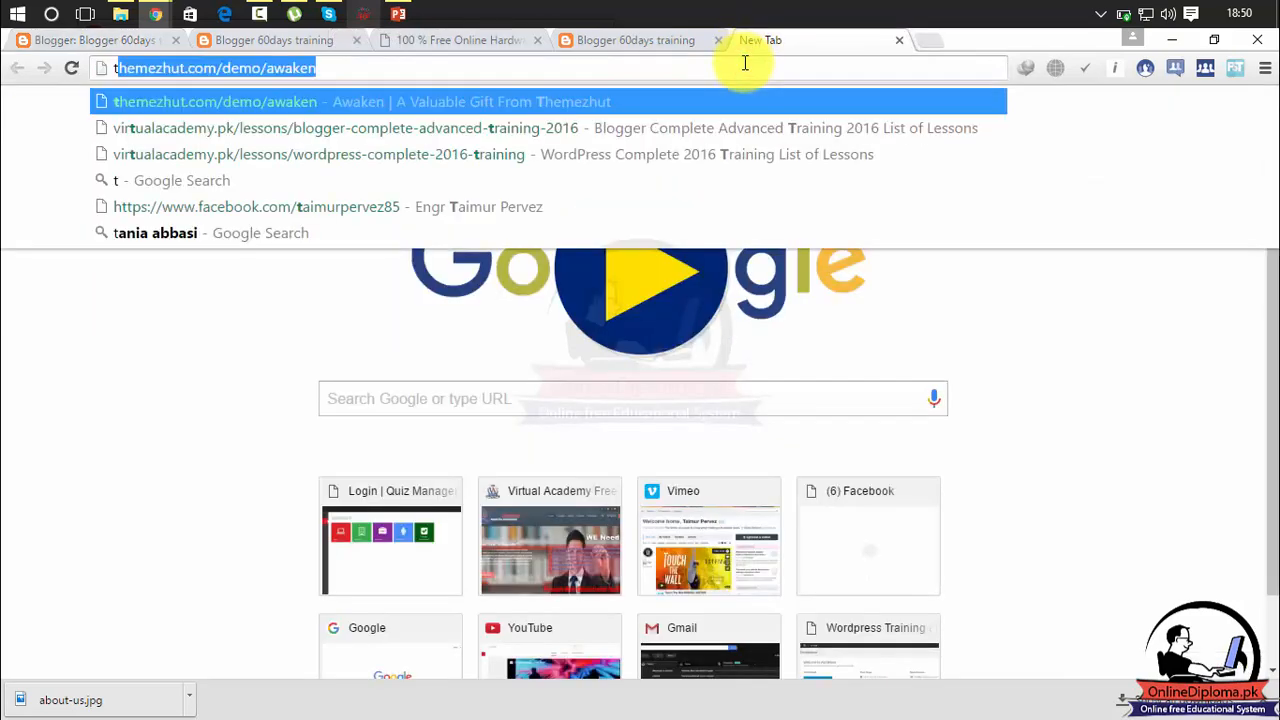
pyautogui.press('BackSpace')
pyautogui.press('BackSpace')
pyautogui.write('outu')
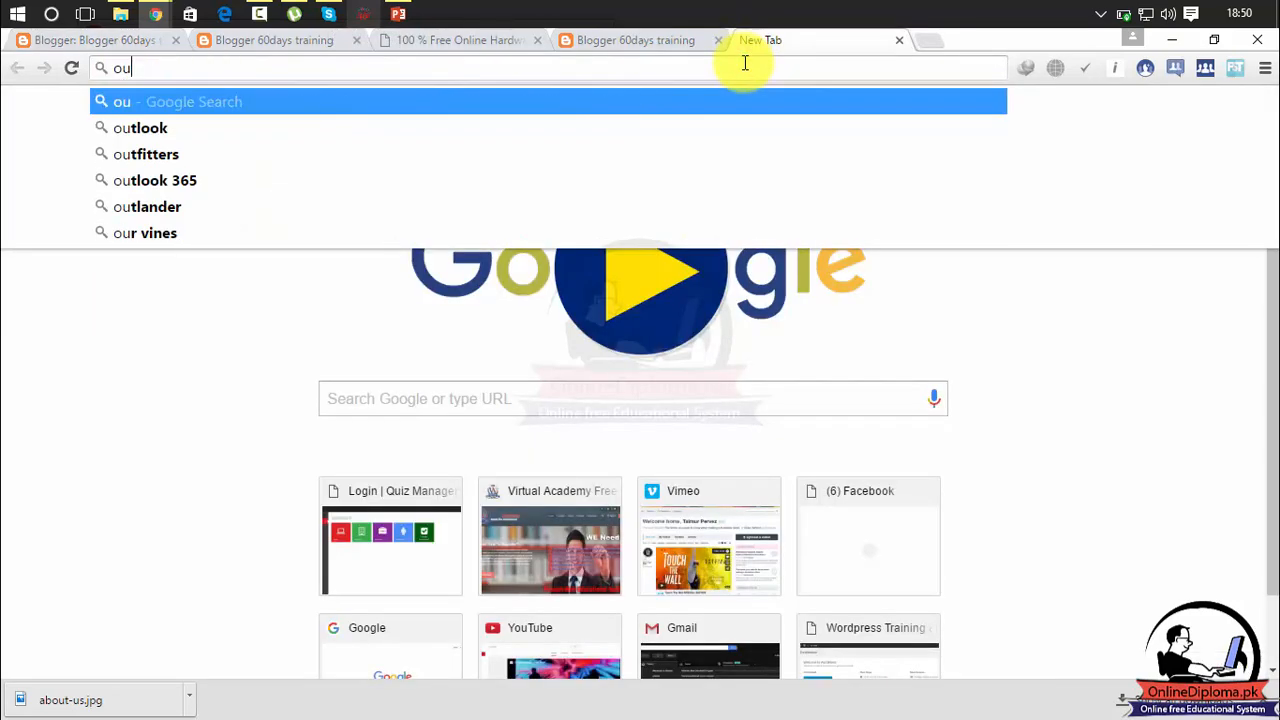
pyautogui.press('BackSpace')
pyautogui.press('BackSpace')
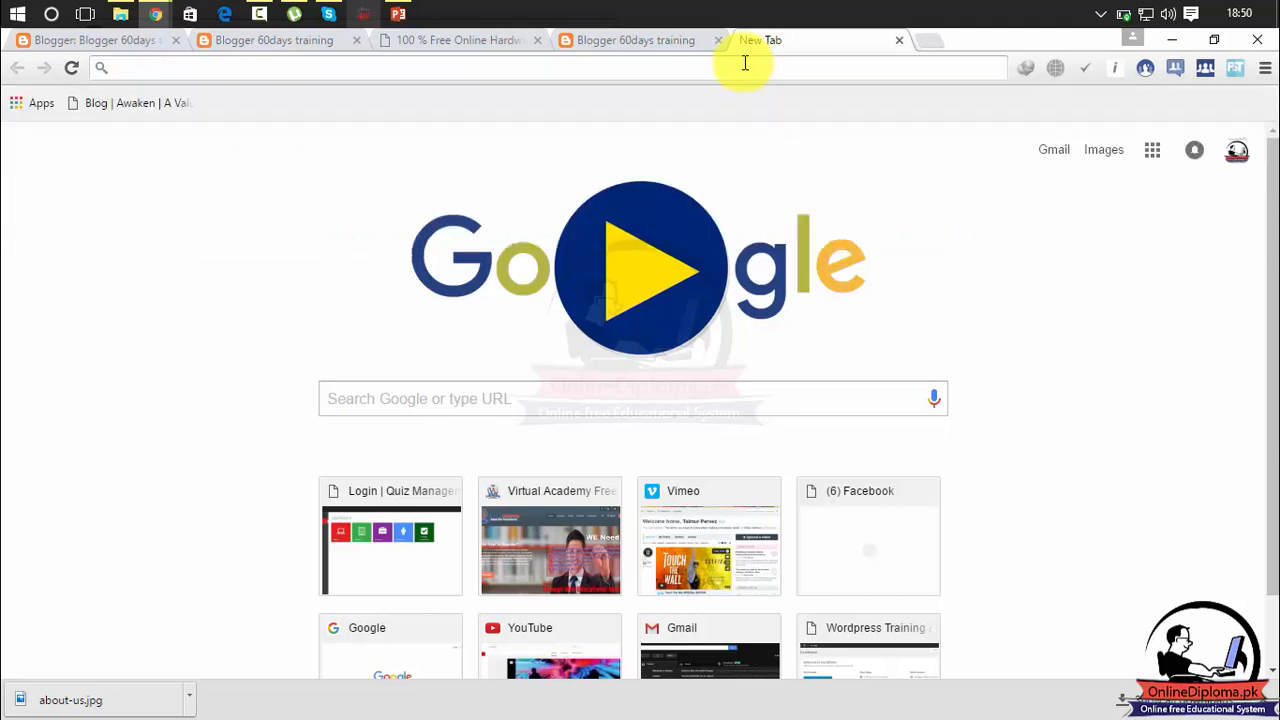
pyautogui.write('yout')
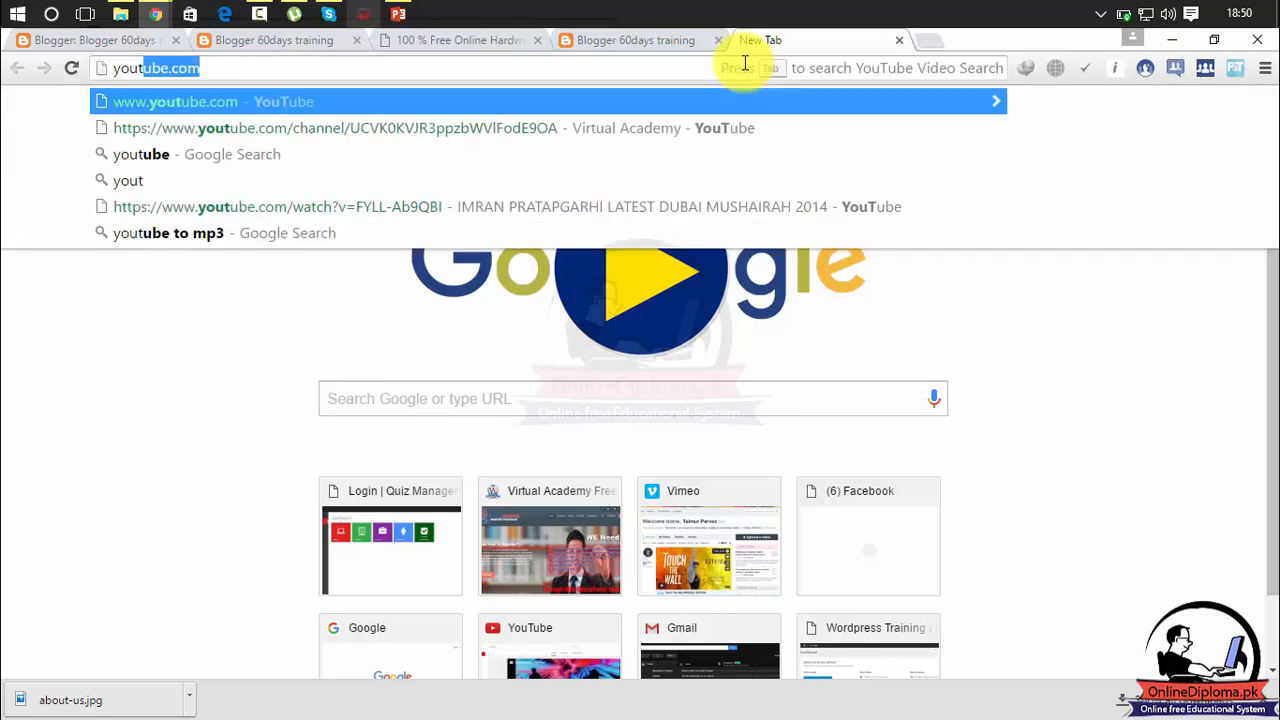
pyautogui.write('ube.com')
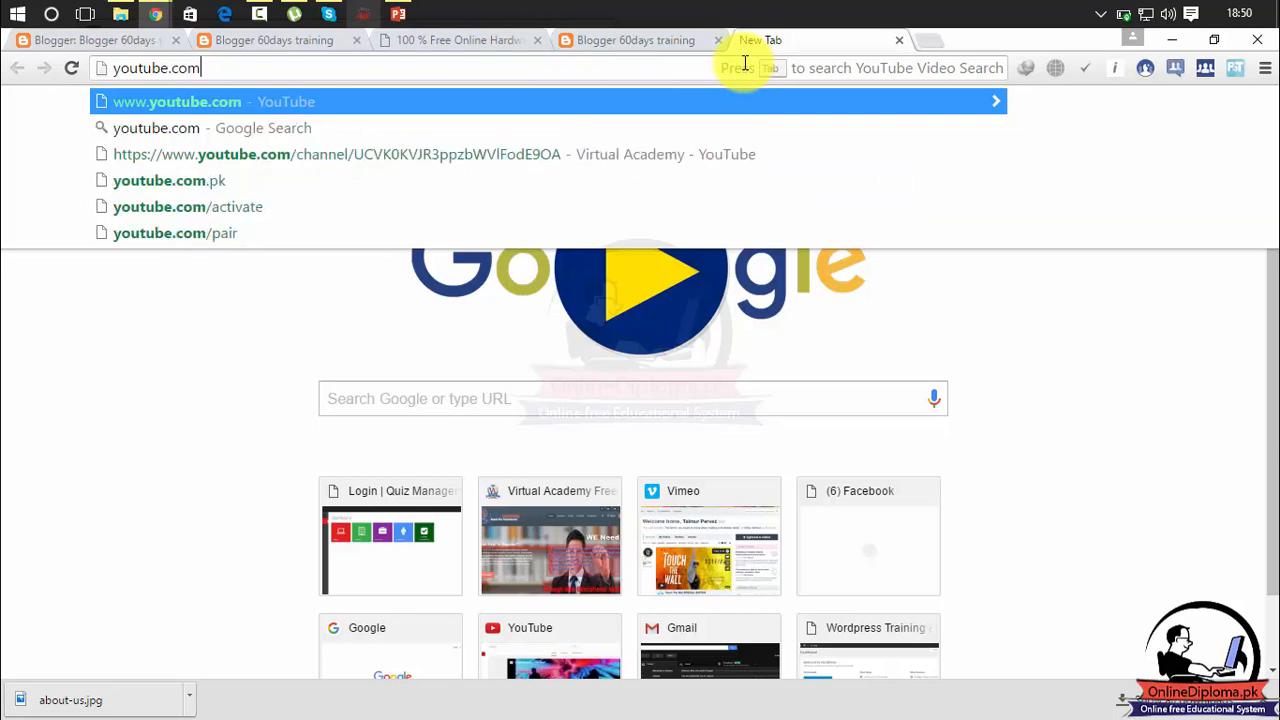
pyautogui.press('Return')
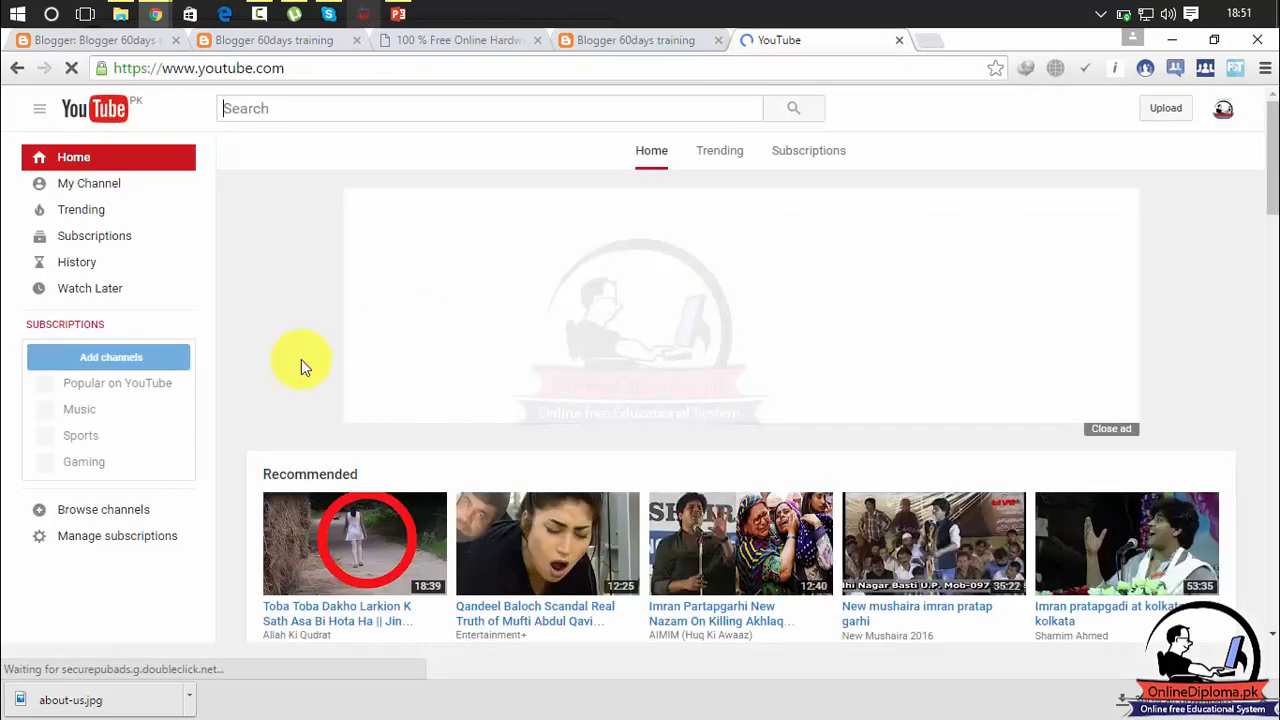
pyautogui.click(301, 359)
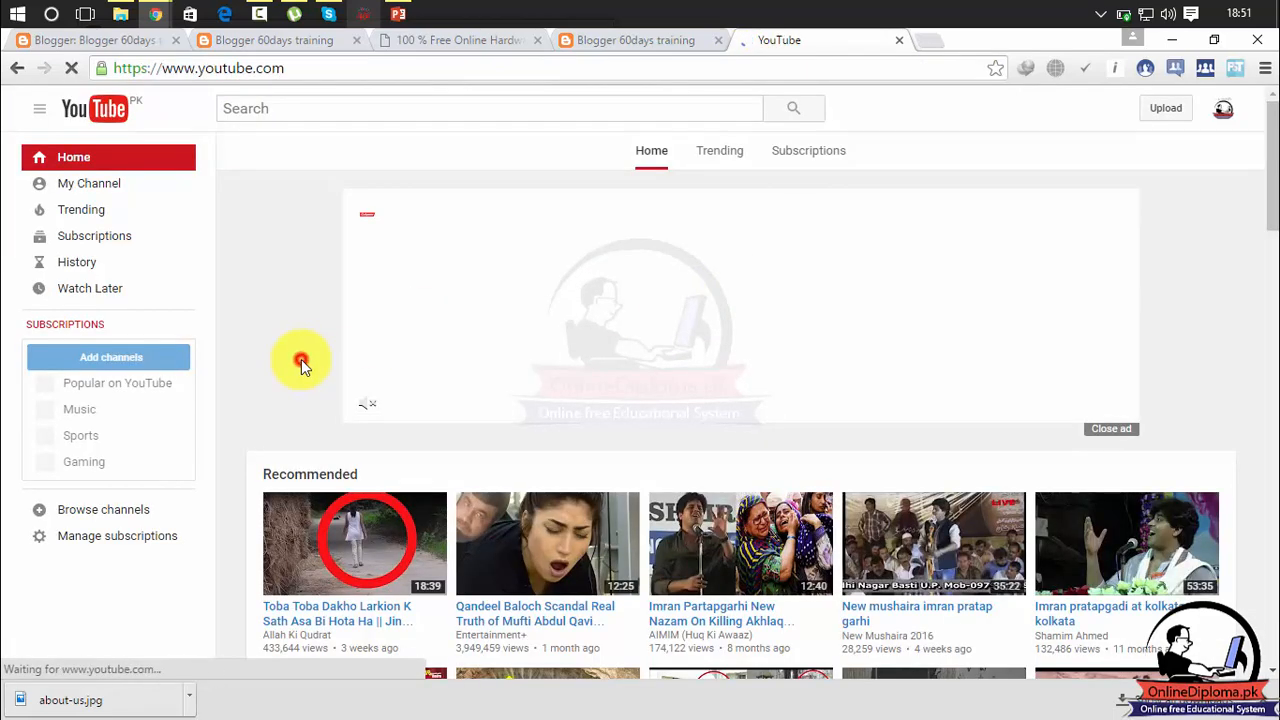
pyautogui.click(99, 193)
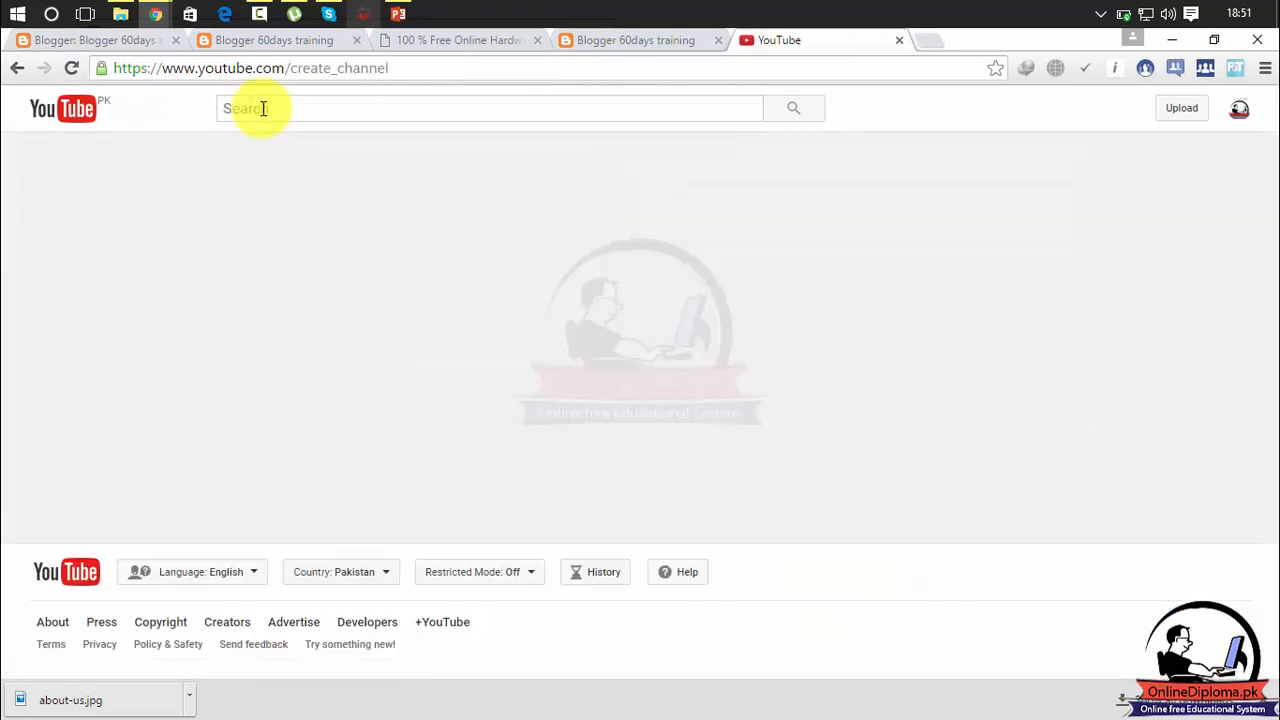
pyautogui.click(283, 113)
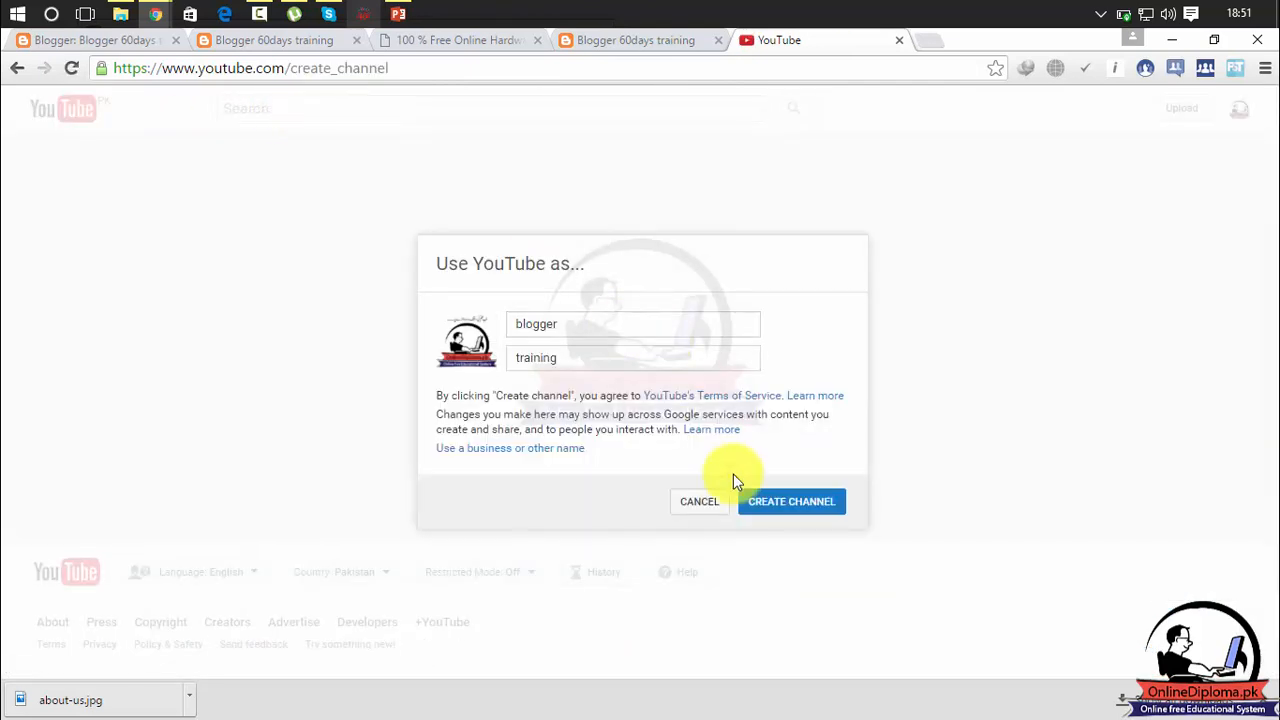
pyautogui.click(712, 505)
# Open the 53:35 video from the Recommended row on YouTube's home page, leaving the search empty.
pyautogui.click(562, 108)
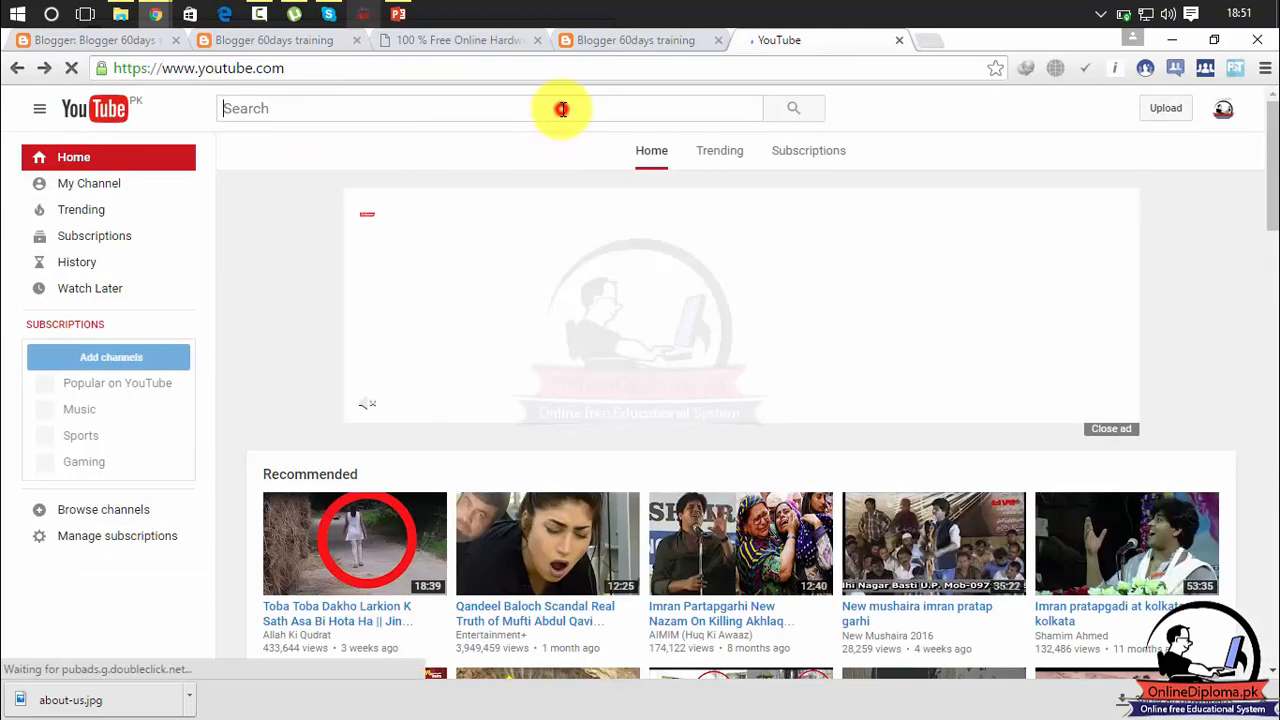
pyautogui.write('vid')
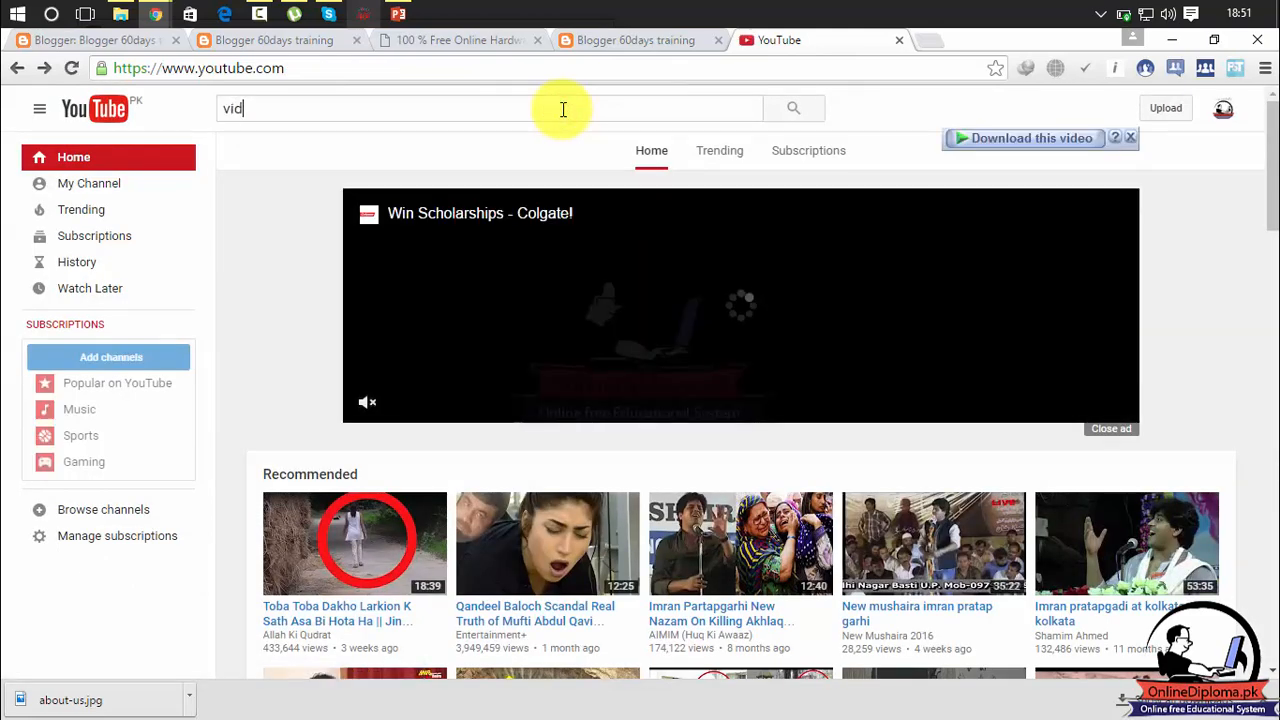
pyautogui.press('BackSpace')
pyautogui.press('BackSpace')
pyautogui.press('BackSpace')
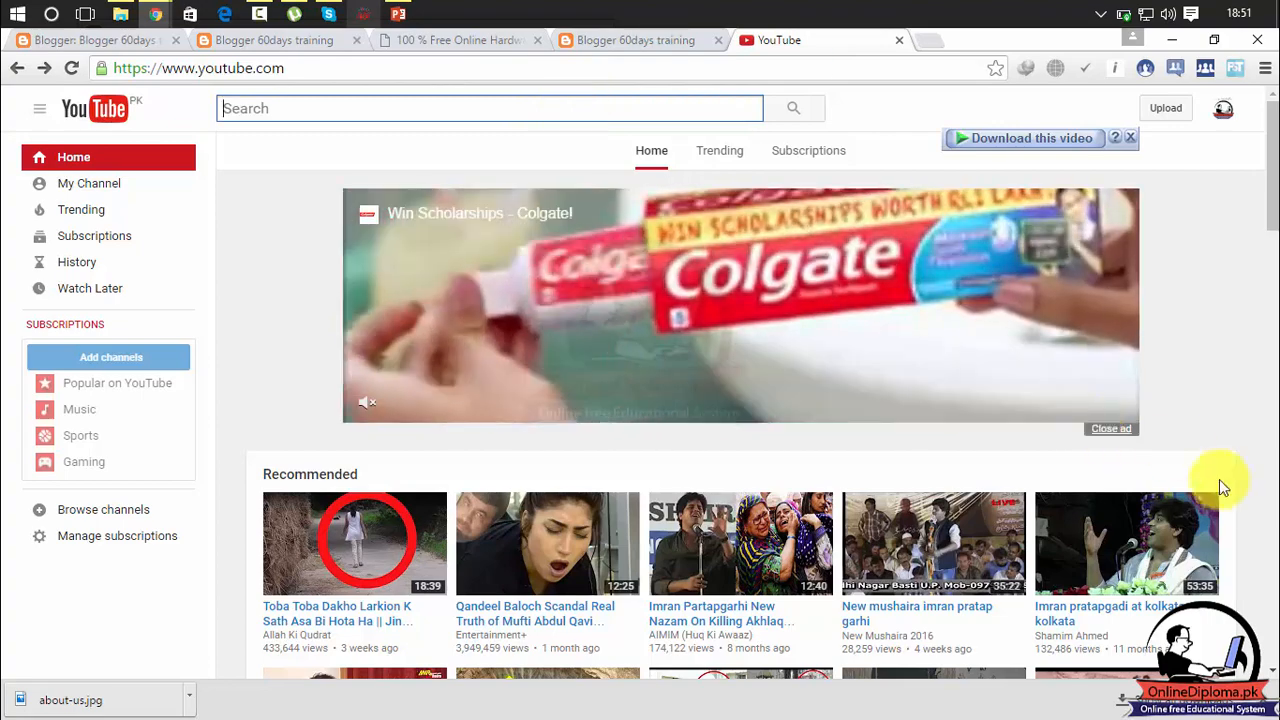
pyautogui.click(1155, 570)
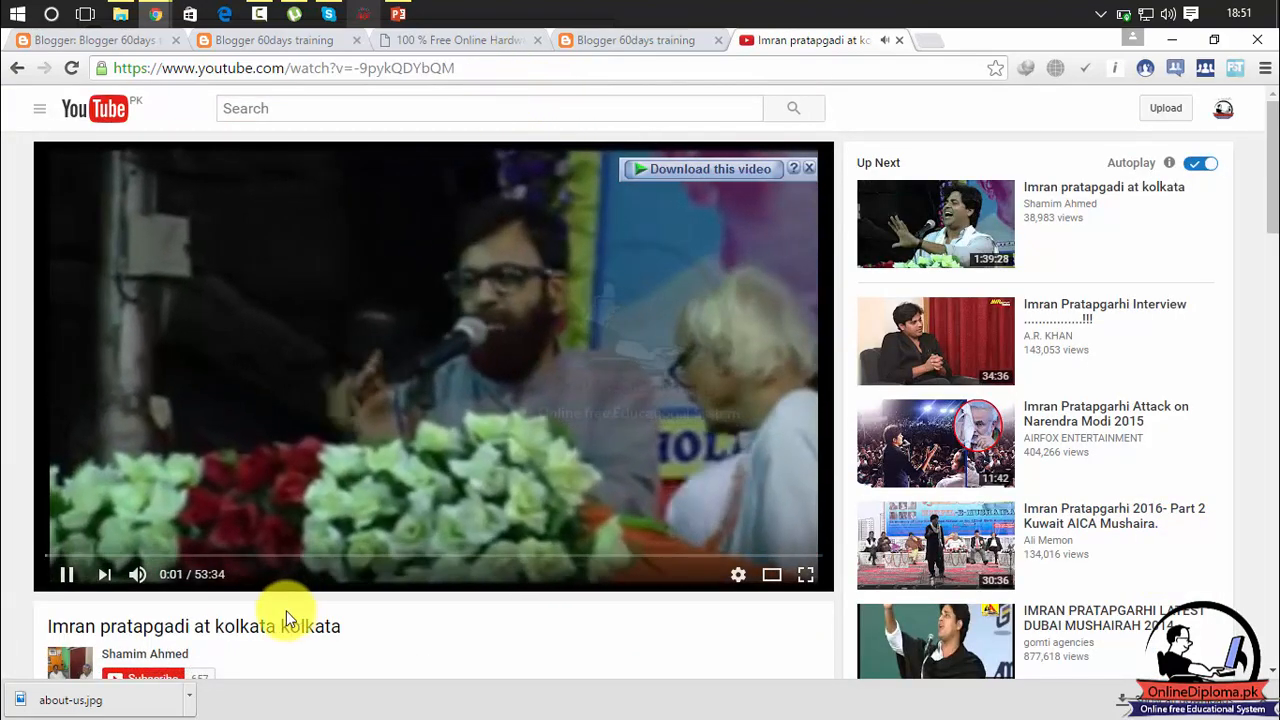
# Pause the YouTube video, copy its full address and paste it into the Channels field of the Configure Video Bar window.
pyautogui.click(68, 573)
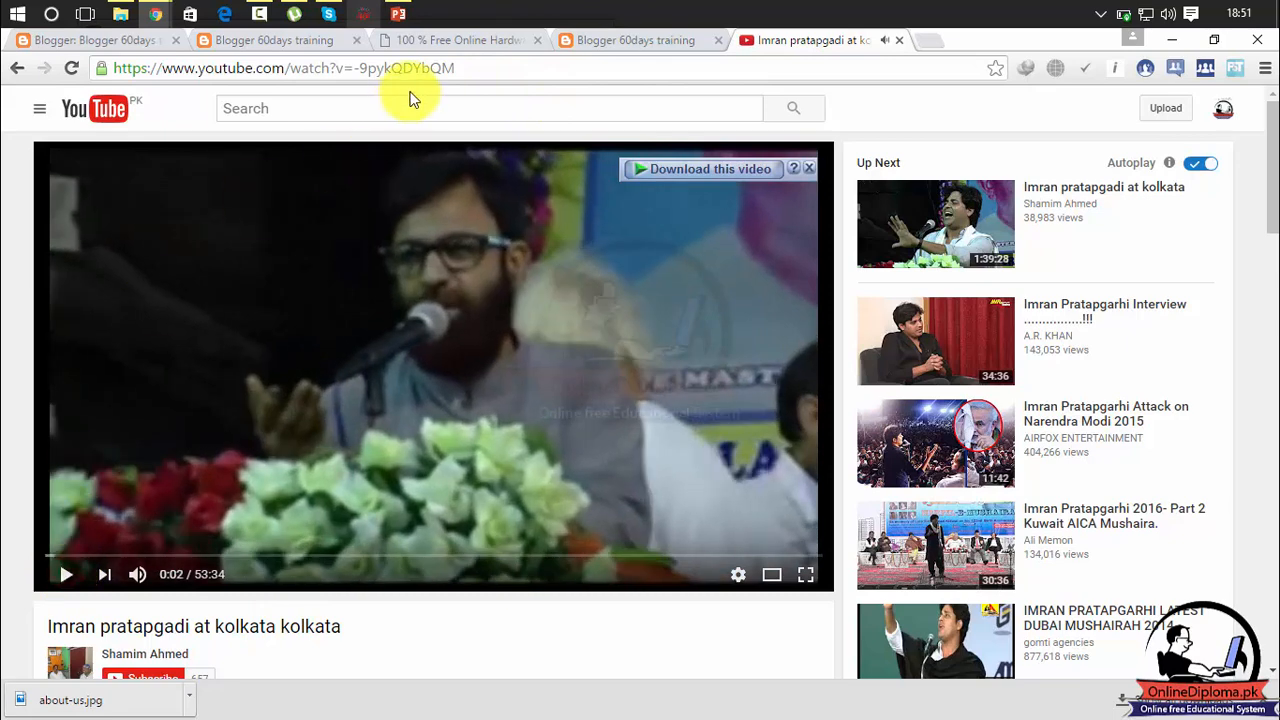
pyautogui.moveTo(472, 68); pyautogui.dragTo(120, 106)
pyautogui.hotkey('ctrl', 'c')
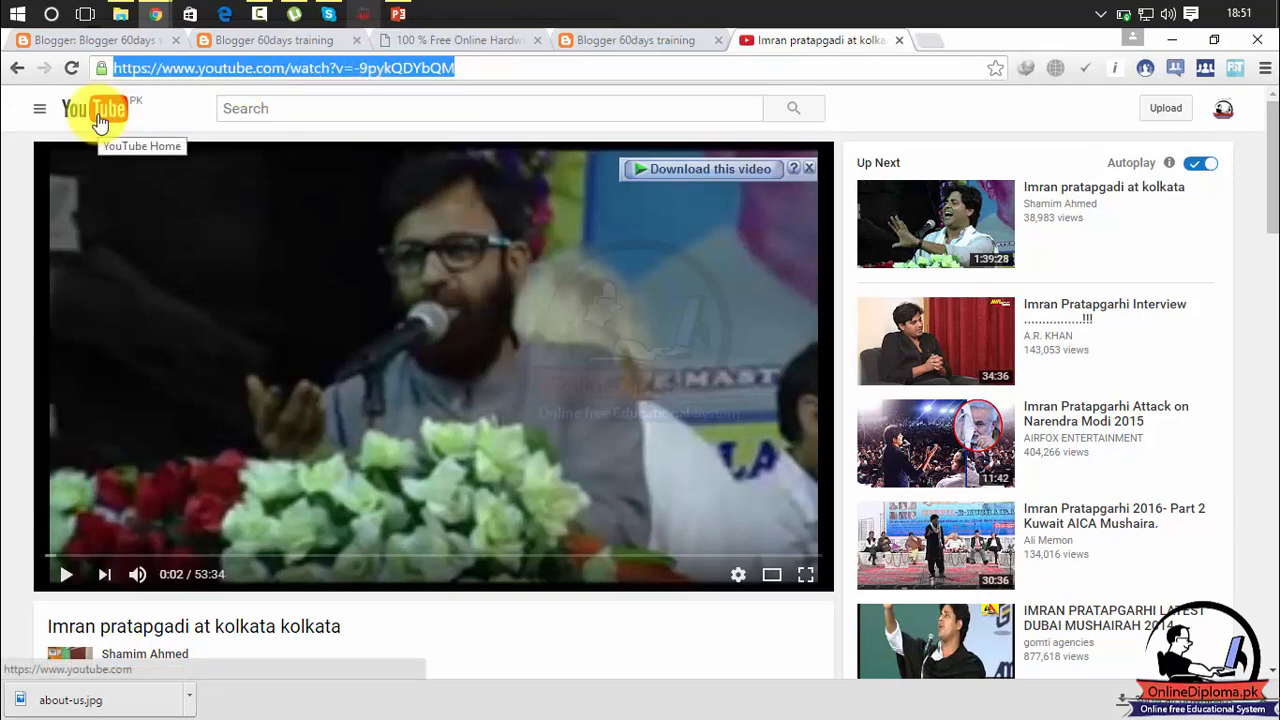
pyautogui.click(643, 41)
pyautogui.click(480, 45)
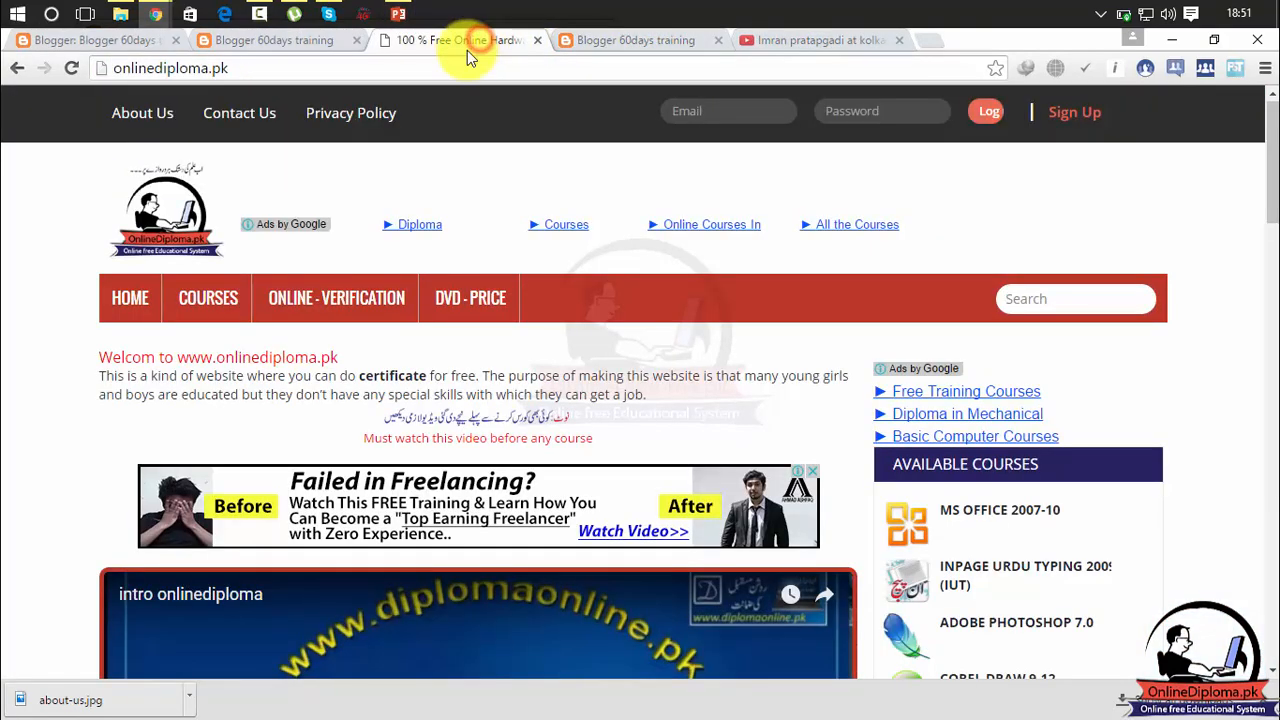
pyautogui.click(314, 45)
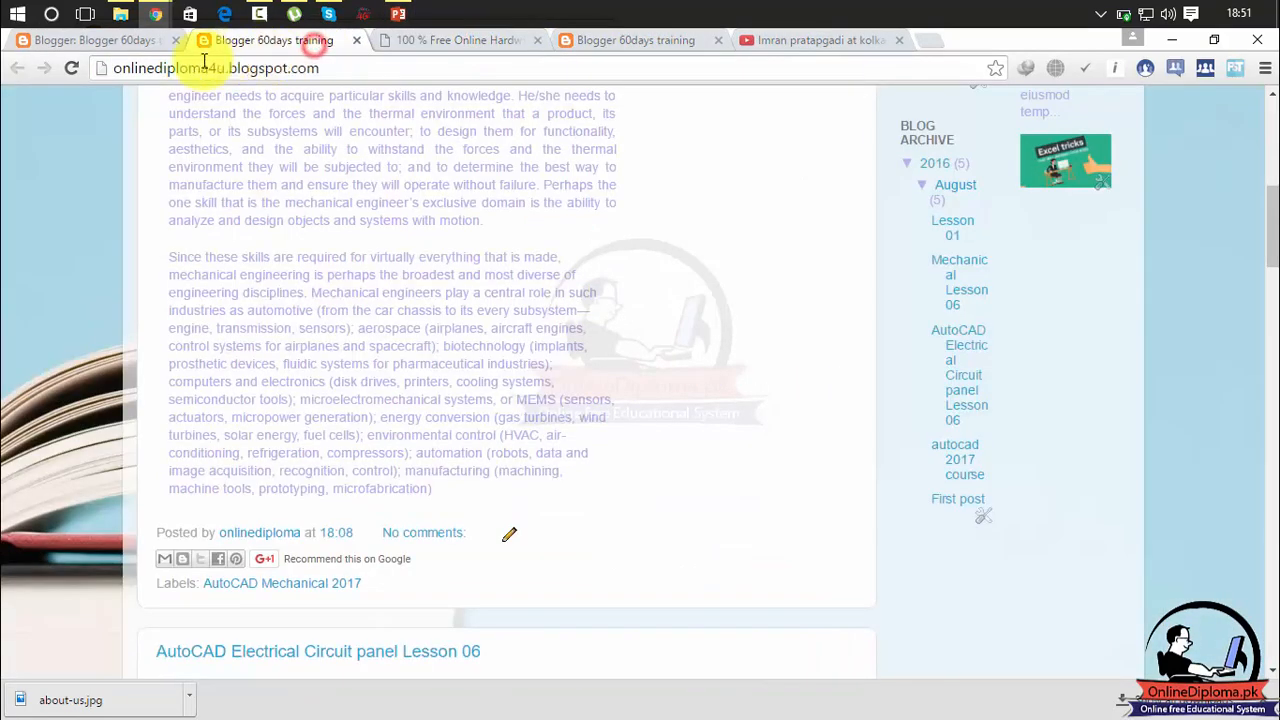
pyautogui.click(129, 42)
pyautogui.moveTo(160, 14)
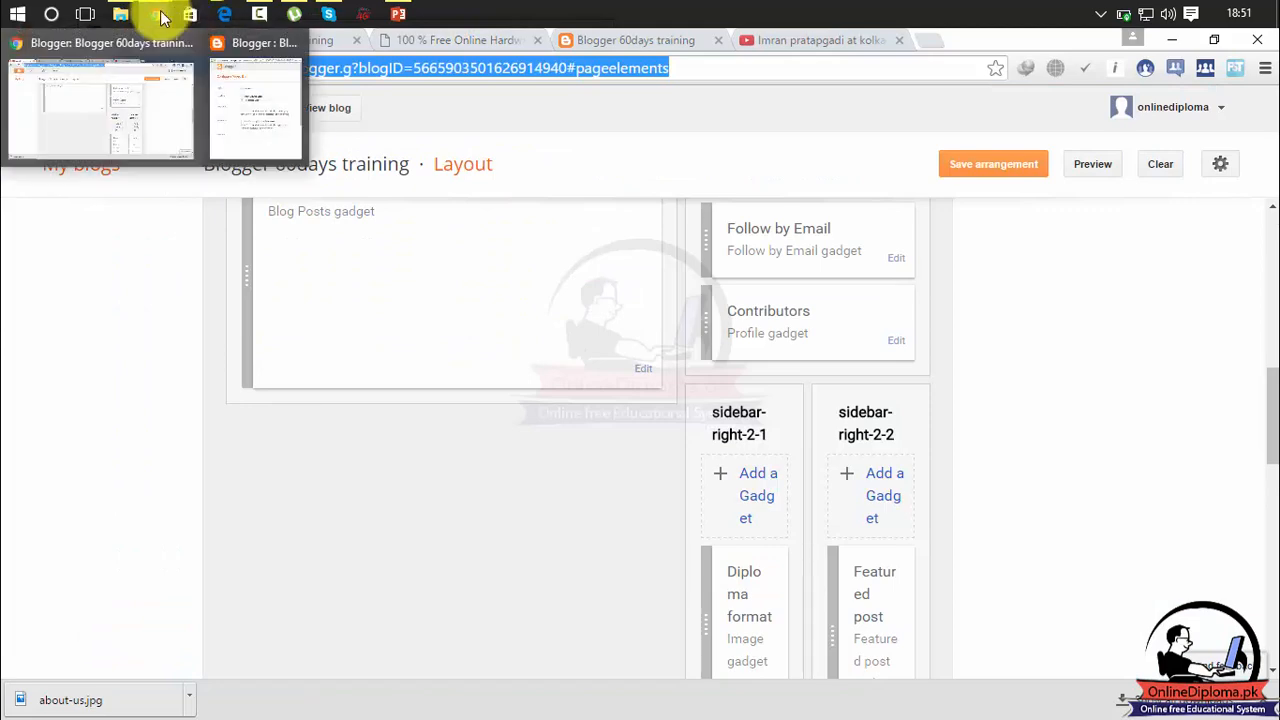
pyautogui.click(249, 100)
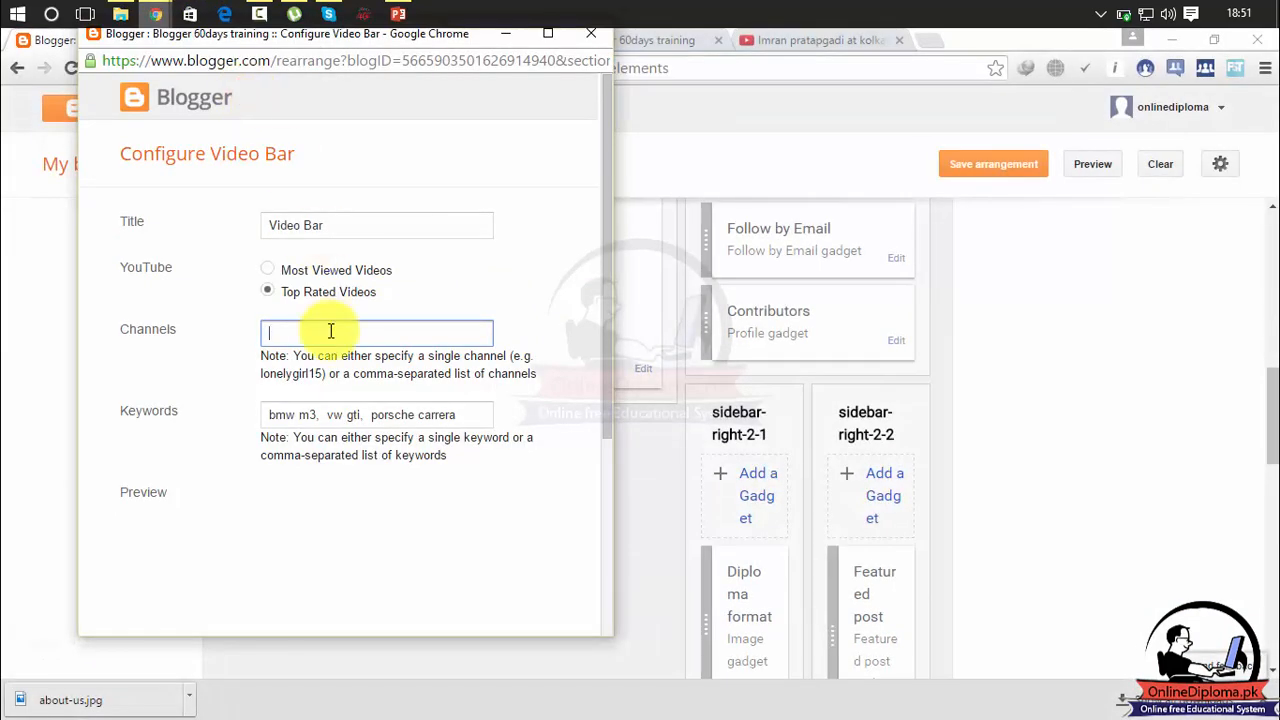
pyautogui.hotkey('ctrl', 'v')
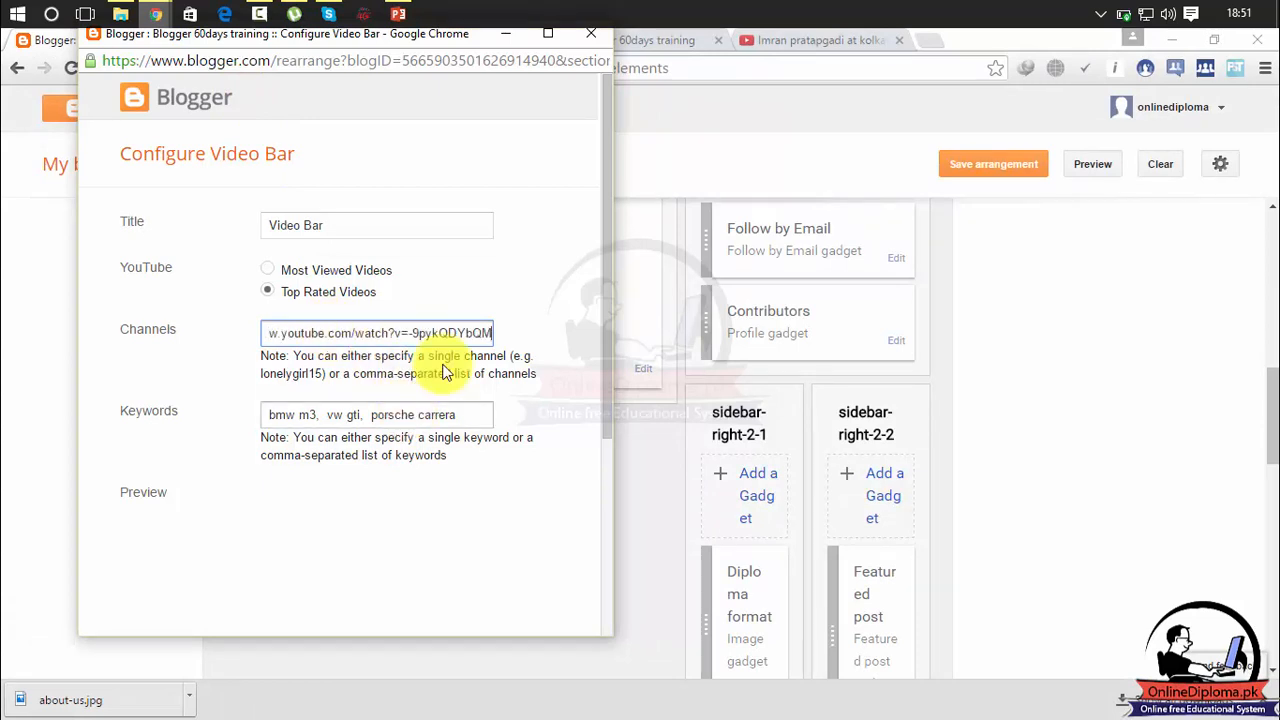
# Trim the Channels entry to 9pykQDYbQM and close the Video Bar configuration without saving it.
pyautogui.moveTo(607, 317); pyautogui.dragTo(596, 354)
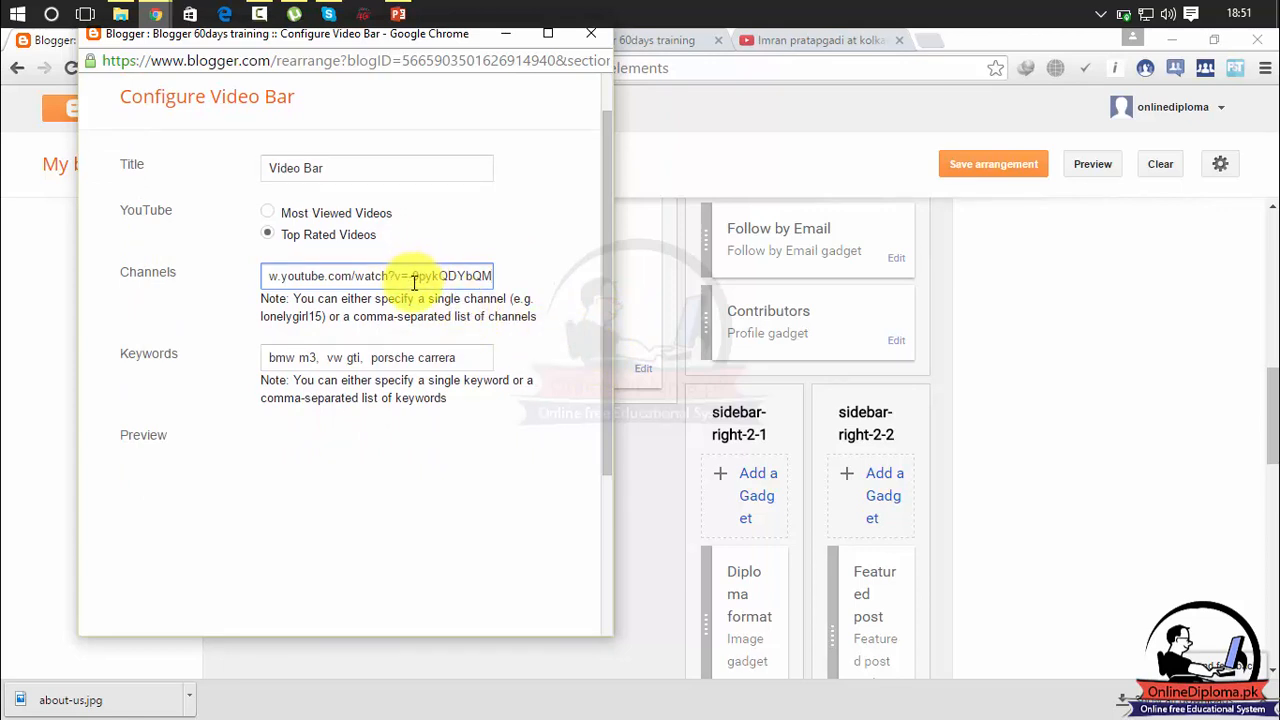
pyautogui.moveTo(415, 276); pyautogui.dragTo(222, 290)
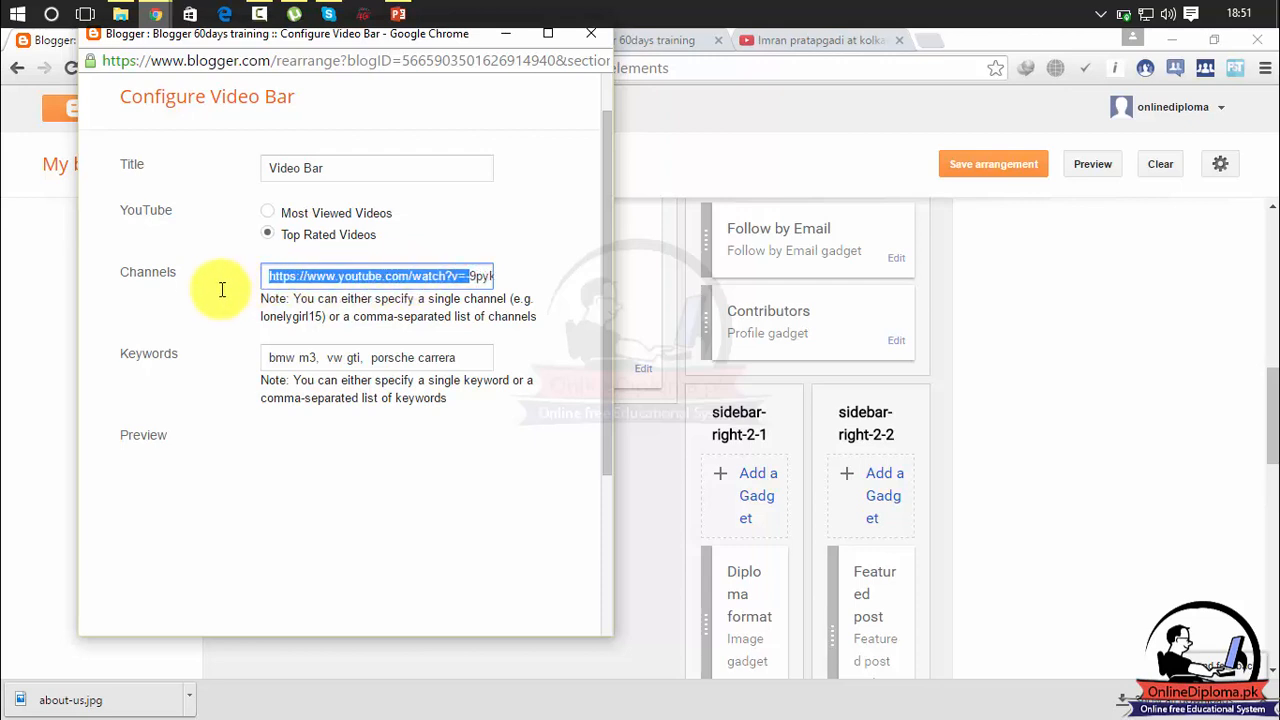
pyautogui.press('BackSpace')
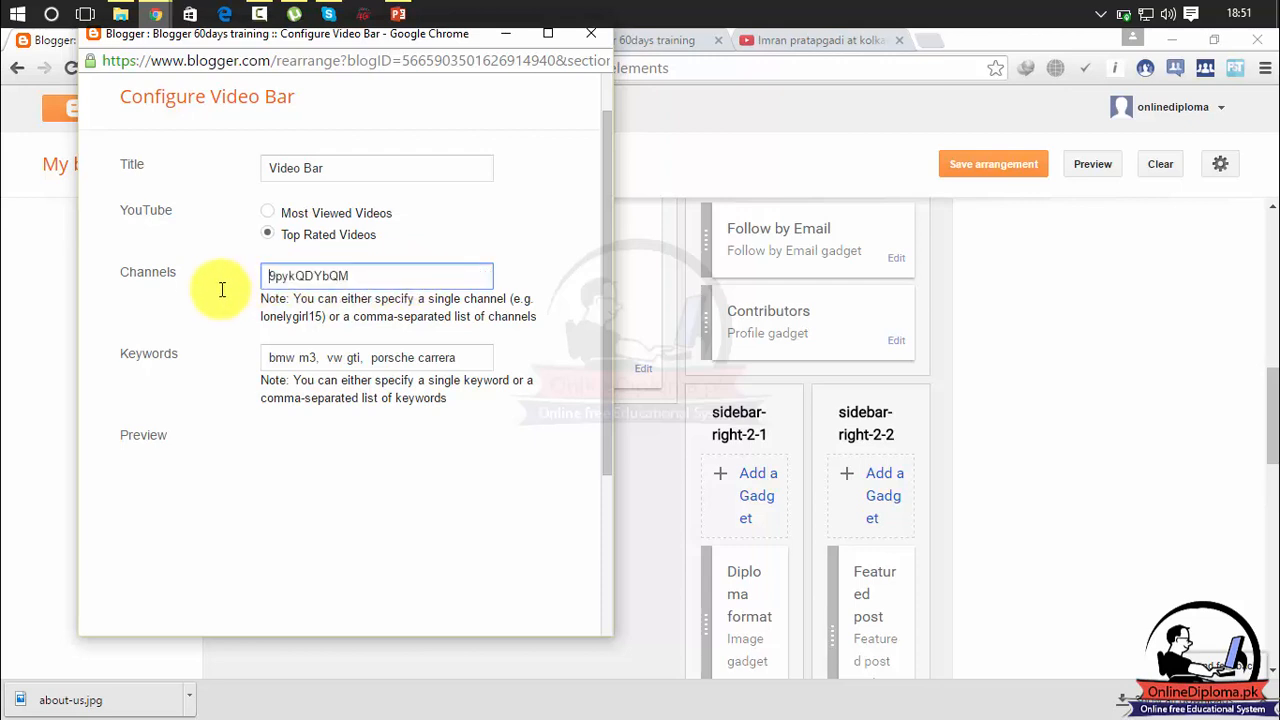
pyautogui.doubleClick(406, 265)
pyautogui.click(395, 433)
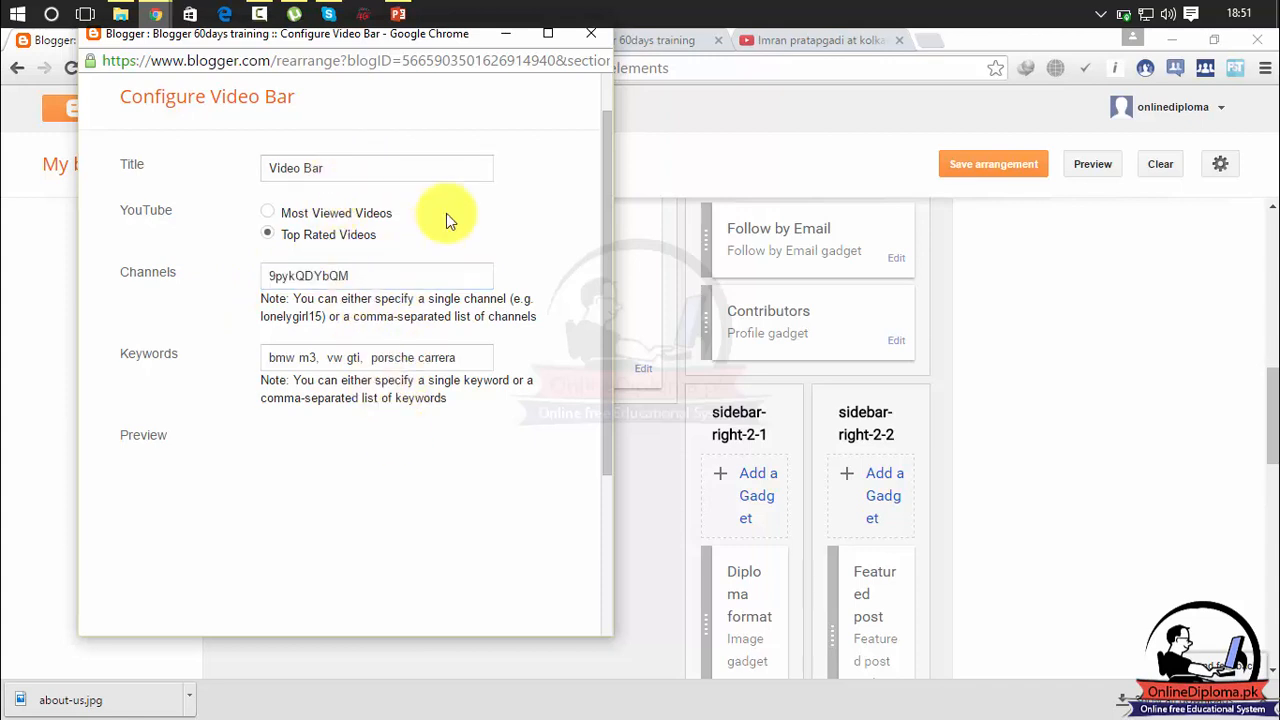
pyautogui.click(593, 32)
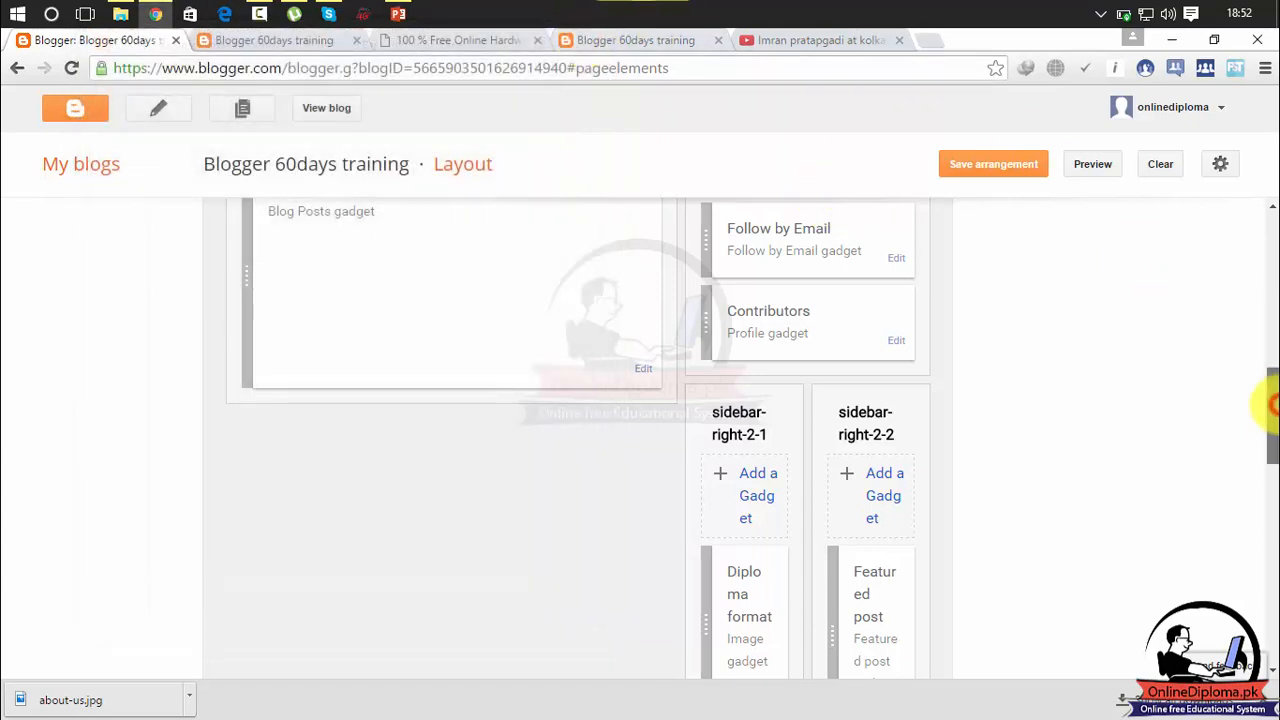
# Try to save the layout arrangement and open the live blog in a new tab to check its sidebar.
pyautogui.moveTo(1271, 408); pyautogui.dragTo(1270, 455)
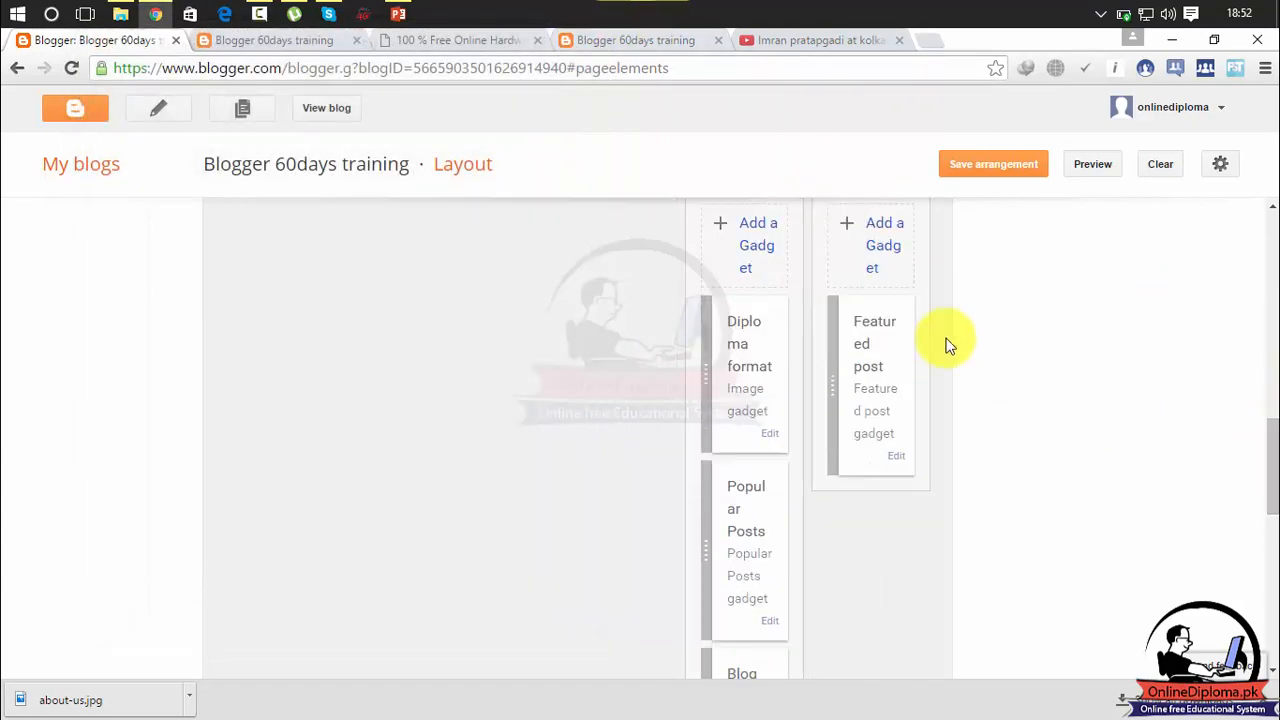
pyautogui.moveTo(1266, 429); pyautogui.dragTo(1265, 495)
pyautogui.click(1010, 168)
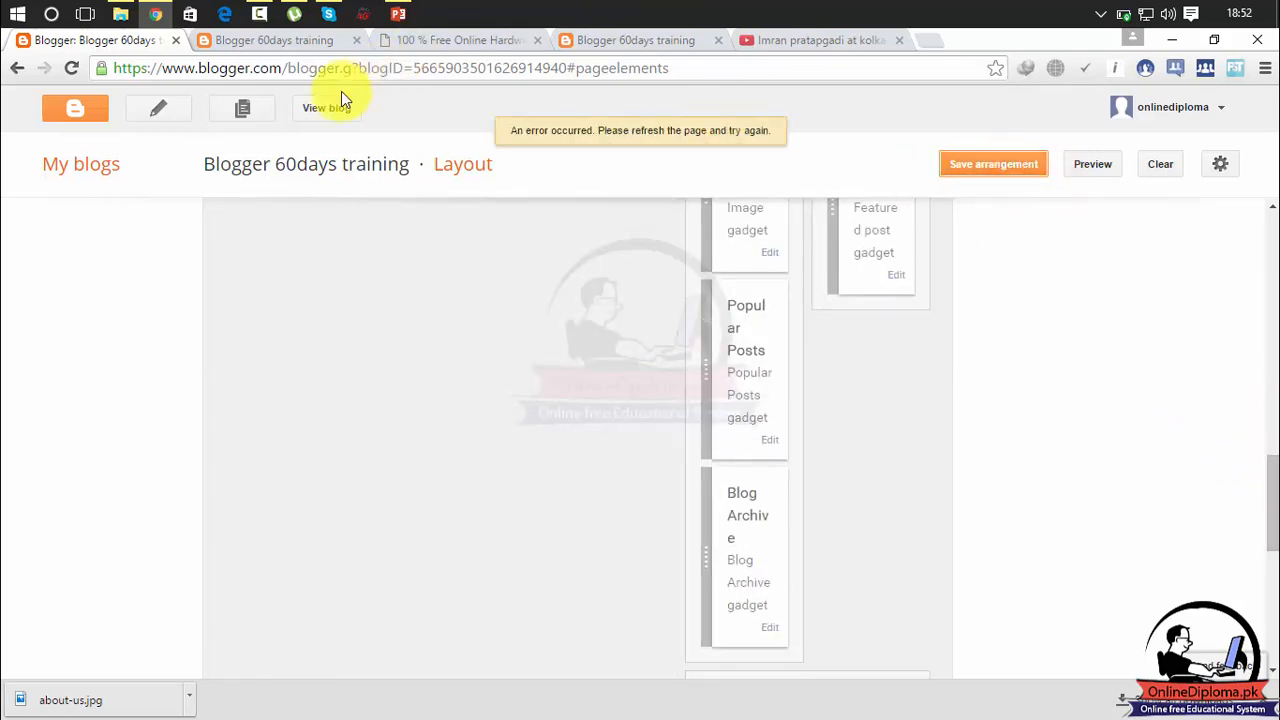
pyautogui.click(322, 109)
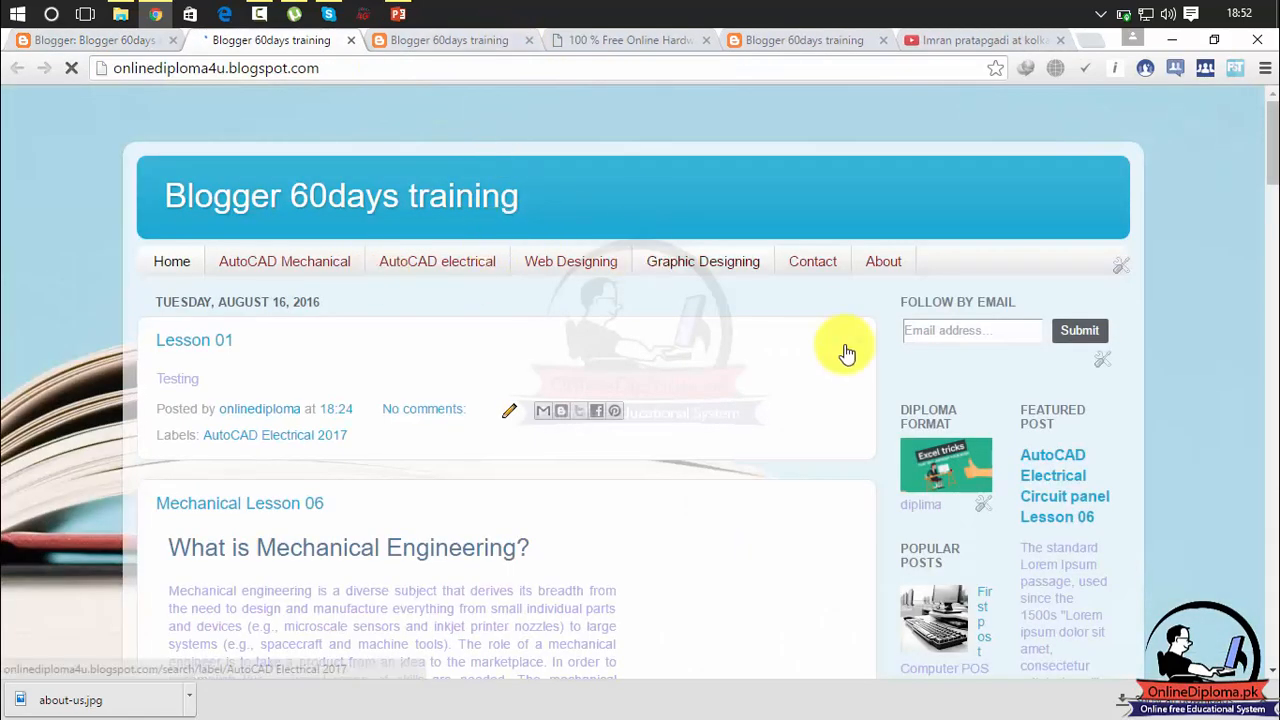
pyautogui.moveTo(1268, 140)
pyautogui.mouseDown()
pyautogui.moveTo(1268, 635)
pyautogui.moveTo(1275, 118)
pyautogui.mouseUp()
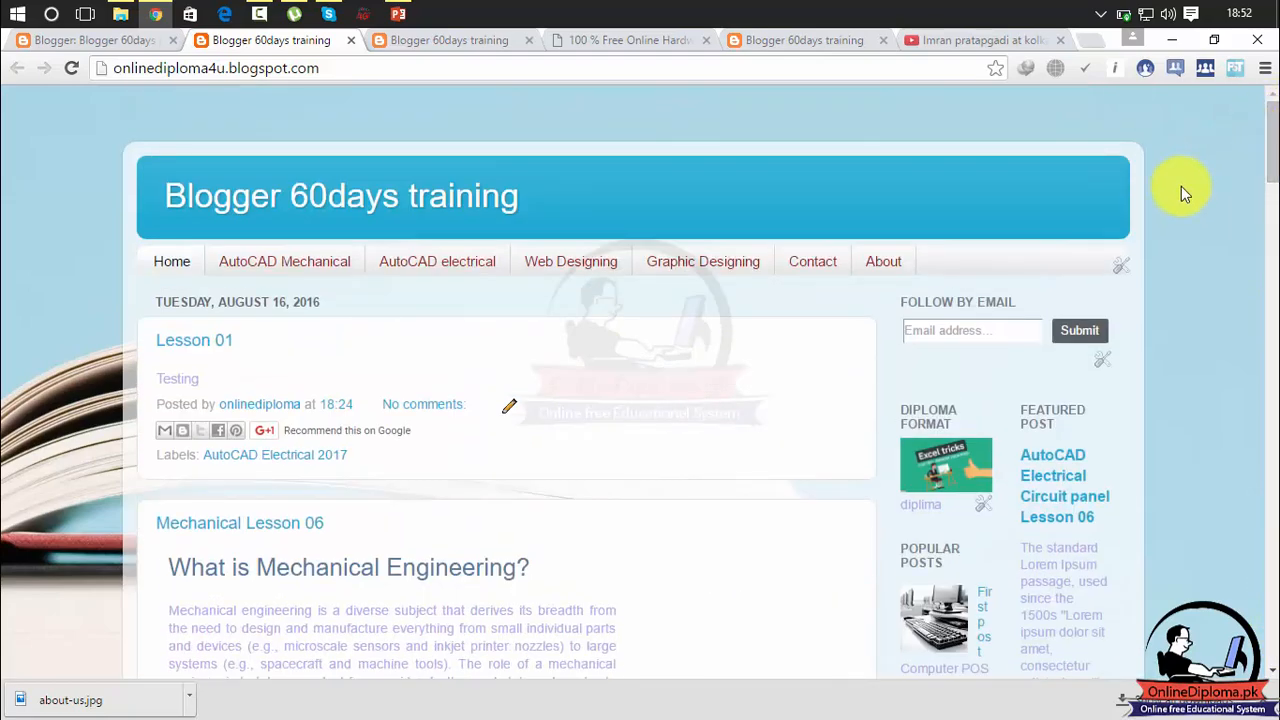